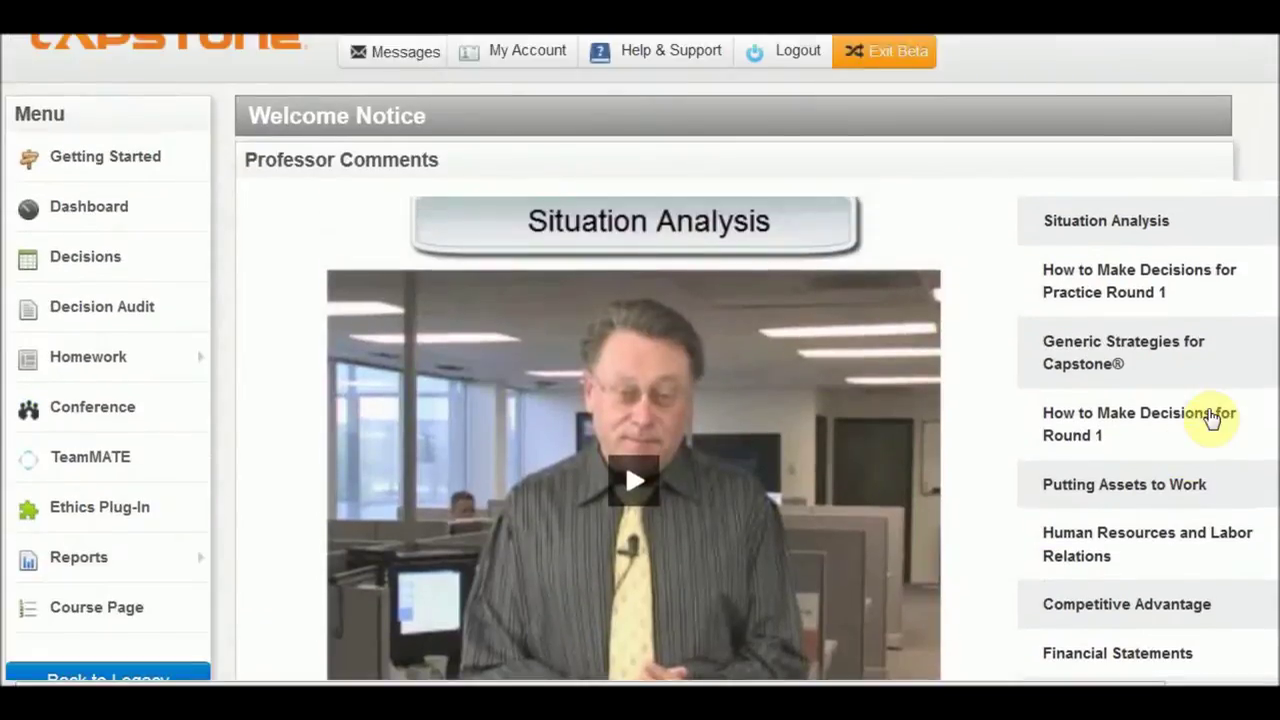
{"action": "scroll", "coordinate": [1212, 418], "scroll_direction": "up", "scroll_amount": 1}
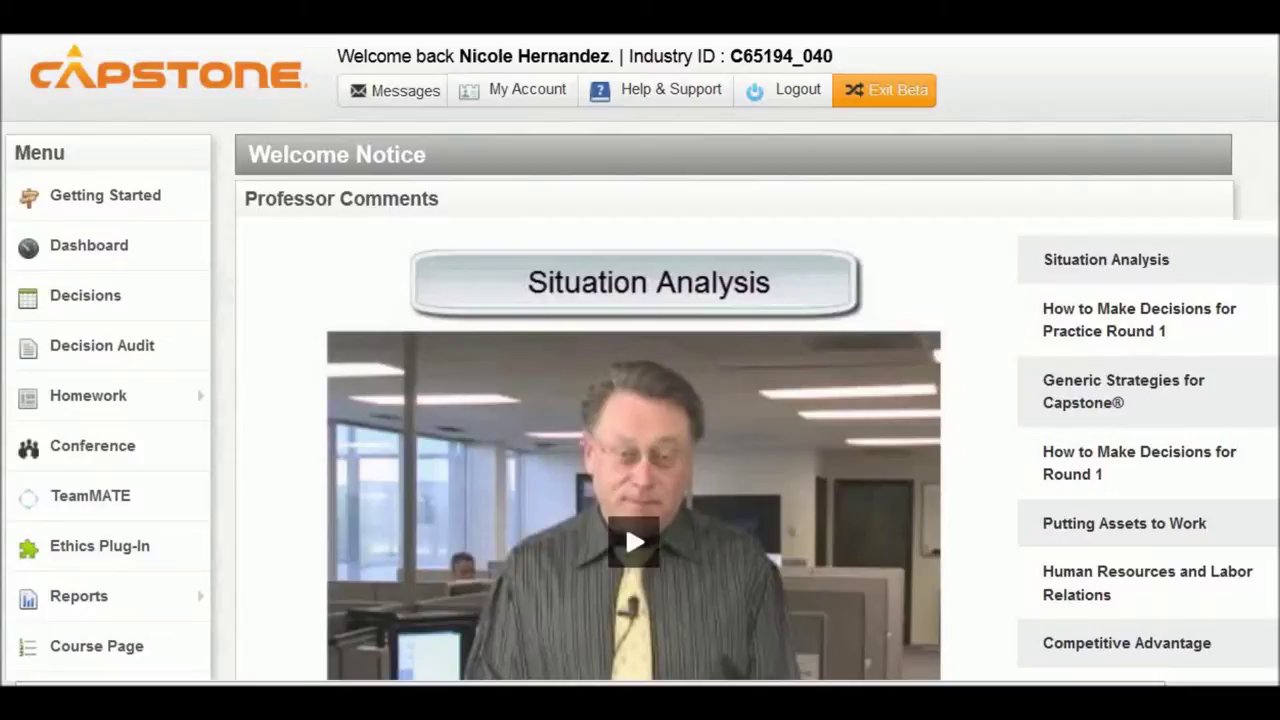
Go to the Practice Round 1 decisions and launch the web spreadsheet
{"action": "scroll", "coordinate": [640, 360], "scroll_direction": "down", "scroll_amount": 4}
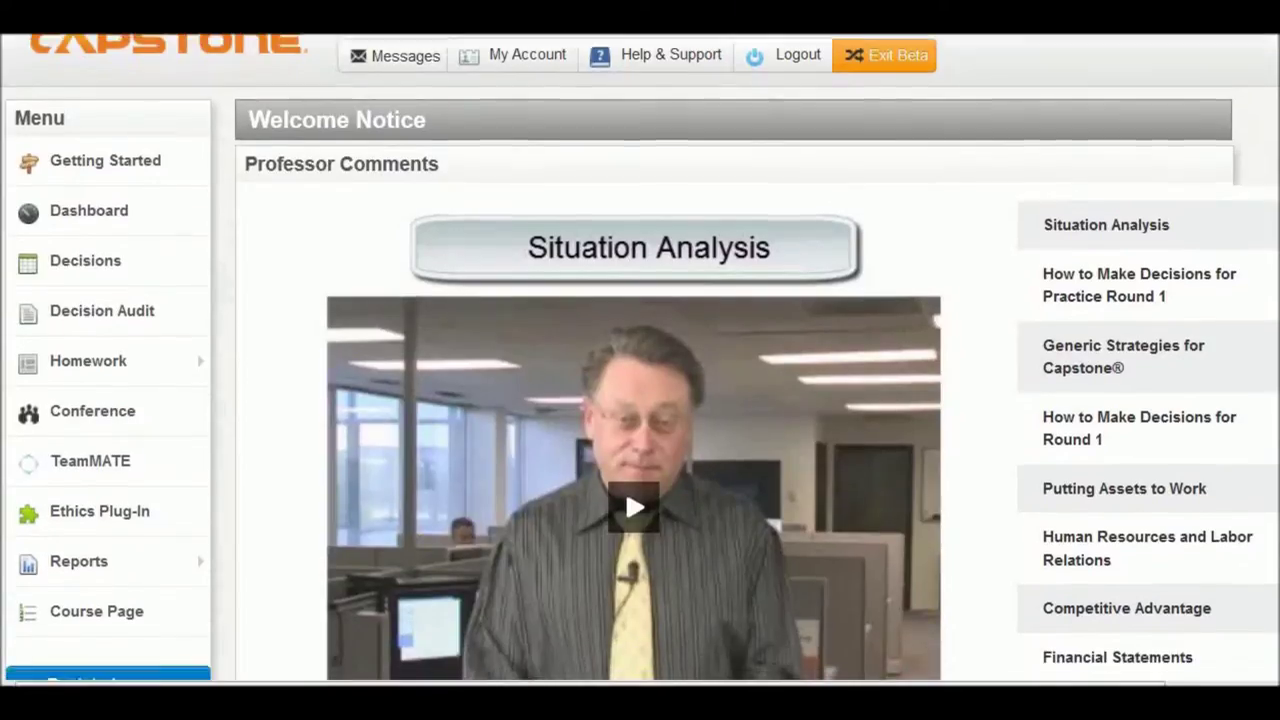
{"action": "scroll", "coordinate": [640, 360], "scroll_direction": "down", "scroll_amount": 10}
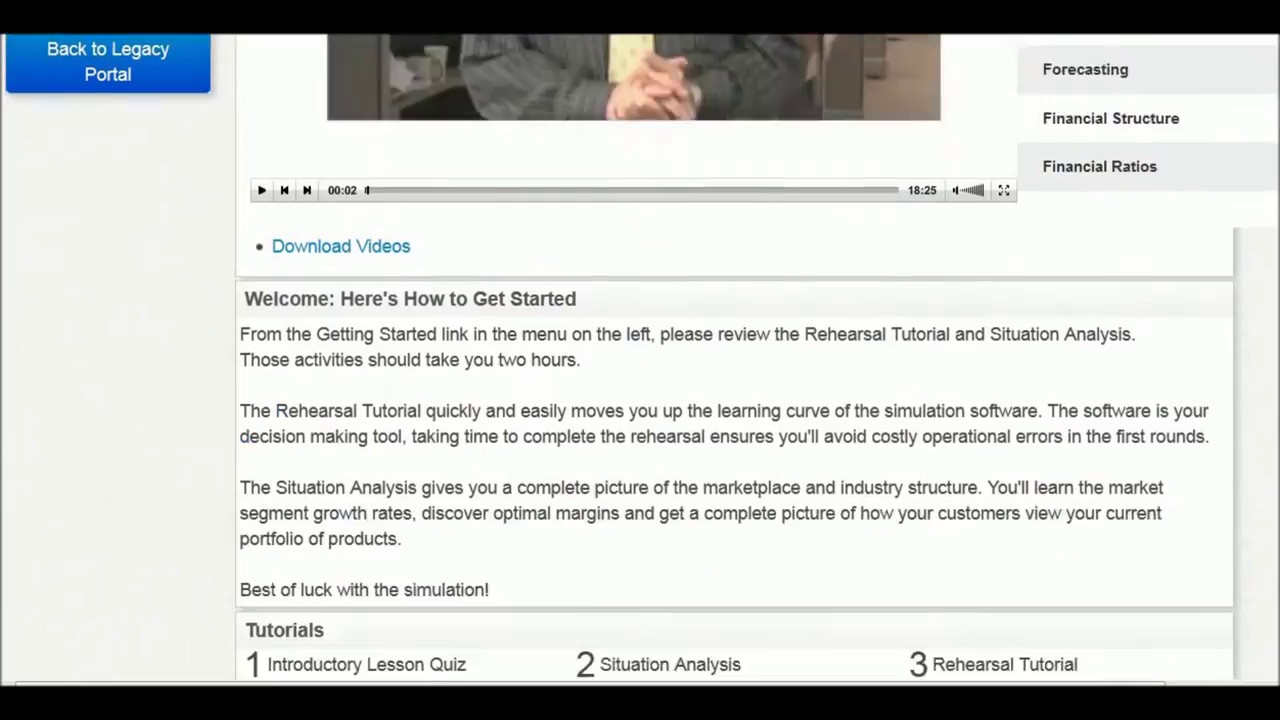
{"action": "scroll", "coordinate": [1237, 457], "scroll_direction": "down", "scroll_amount": 1}
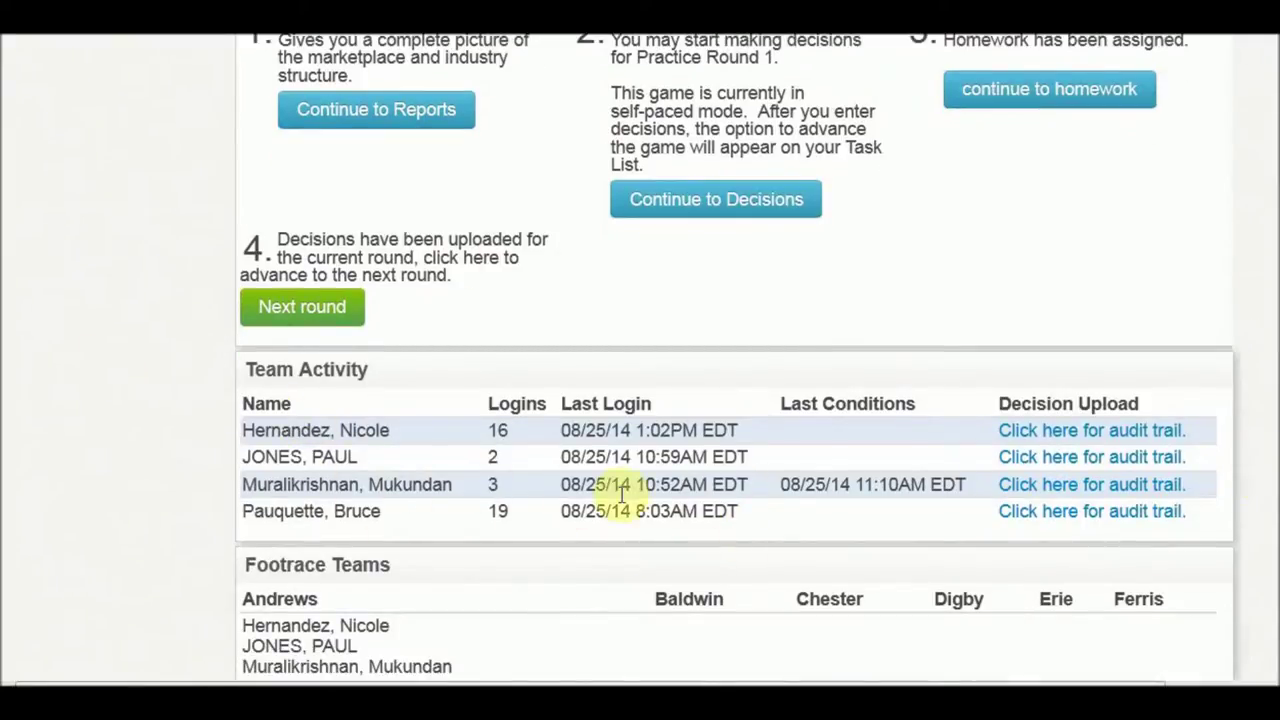
{"action": "scroll", "coordinate": [700, 495], "scroll_direction": "up", "scroll_amount": 3}
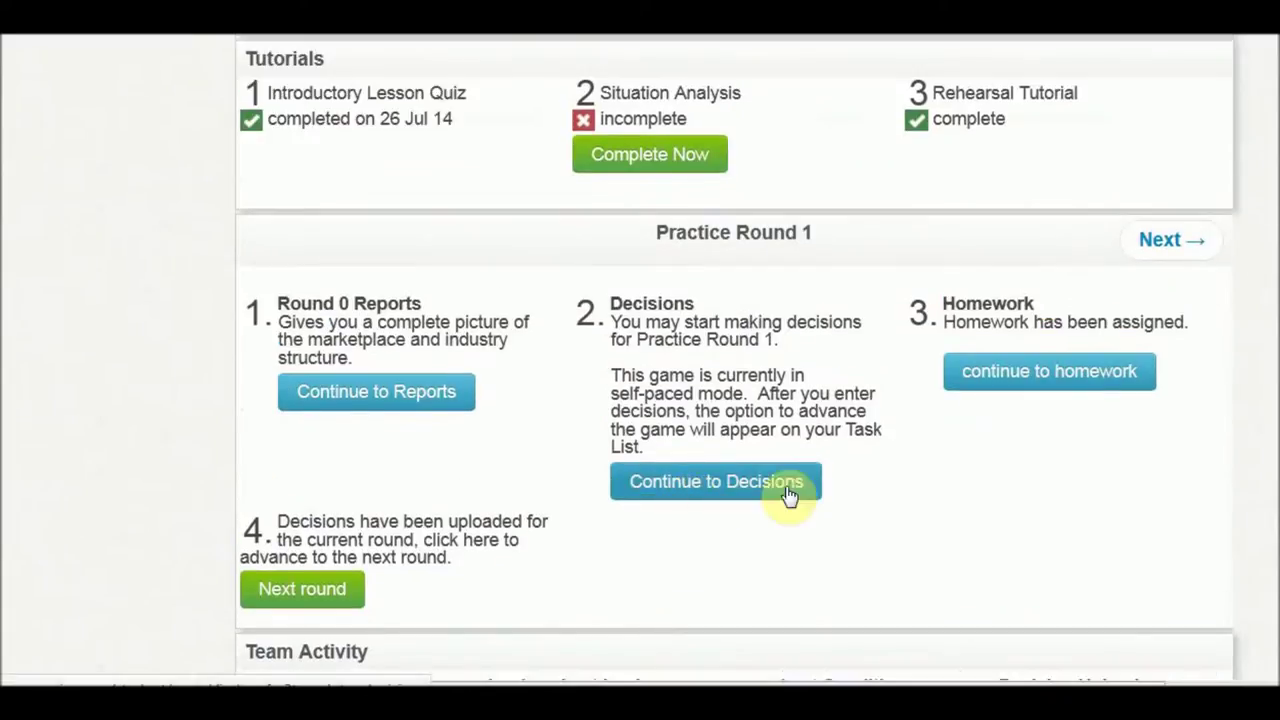
{"action": "left_click", "coordinate": [710, 486]}
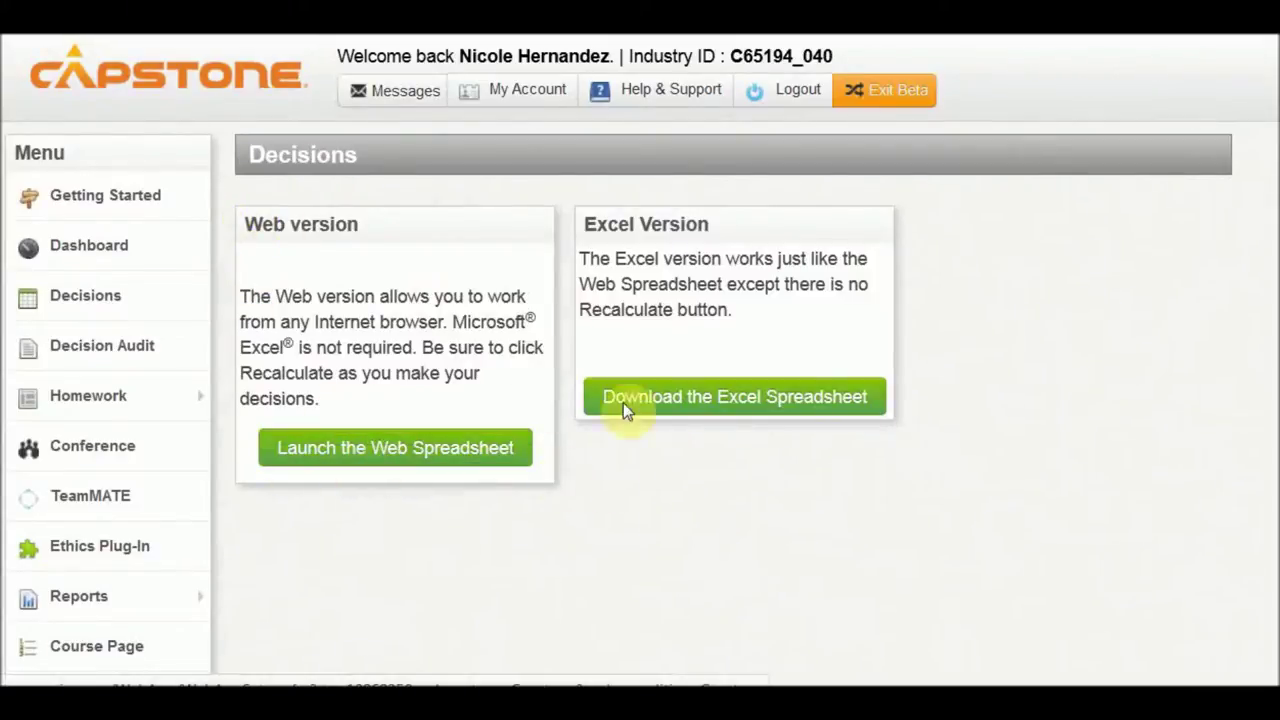
{"action": "left_click", "coordinate": [400, 448]}
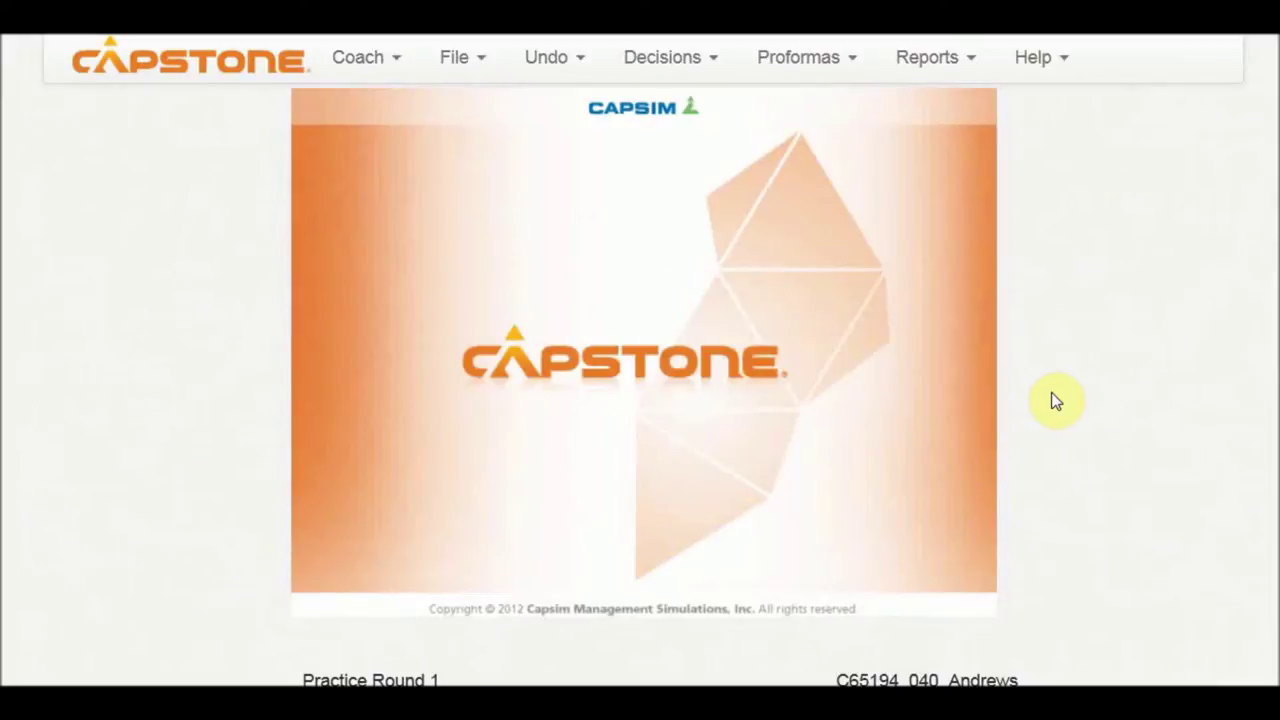
{"action": "scroll", "coordinate": [1054, 400], "scroll_direction": "down", "scroll_amount": 3}
Switch to the R & D decisions page listing each product's Pfmn, Size and MTBF
{"action": "scroll", "coordinate": [1054, 400], "scroll_direction": "up", "scroll_amount": 3}
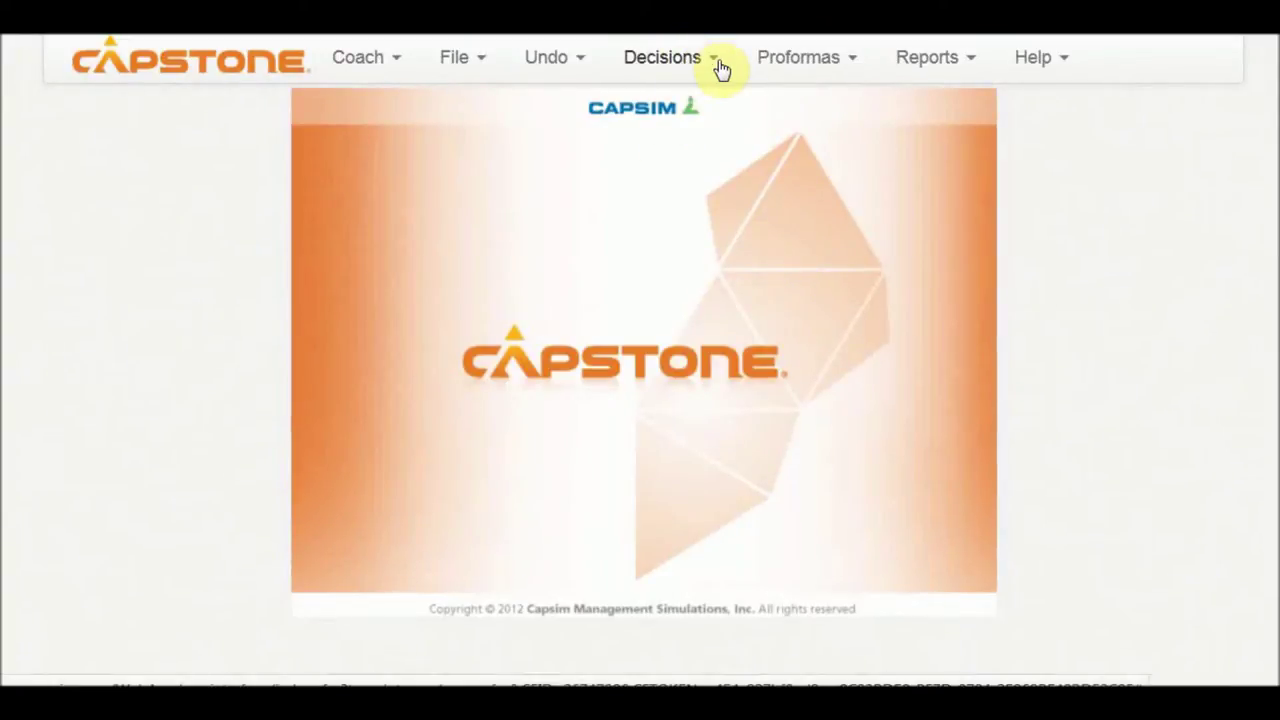
{"action": "left_click", "coordinate": [676, 70]}
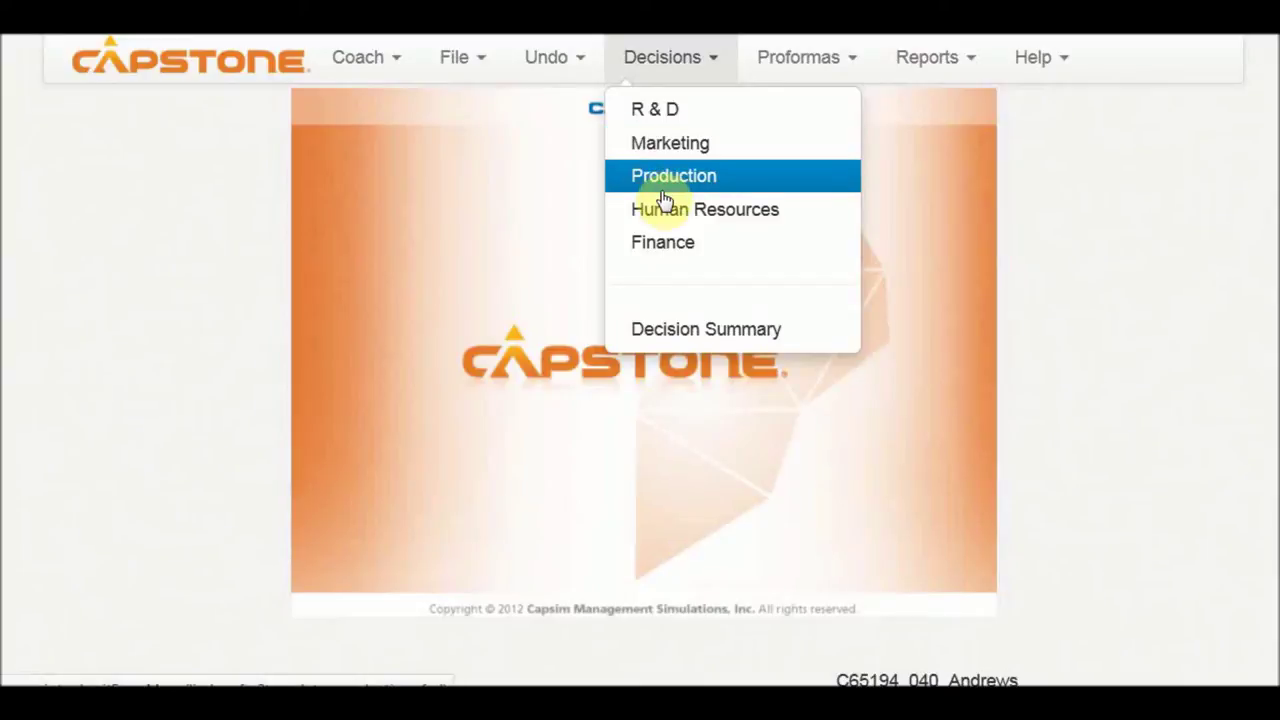
{"action": "left_click", "coordinate": [675, 112]}
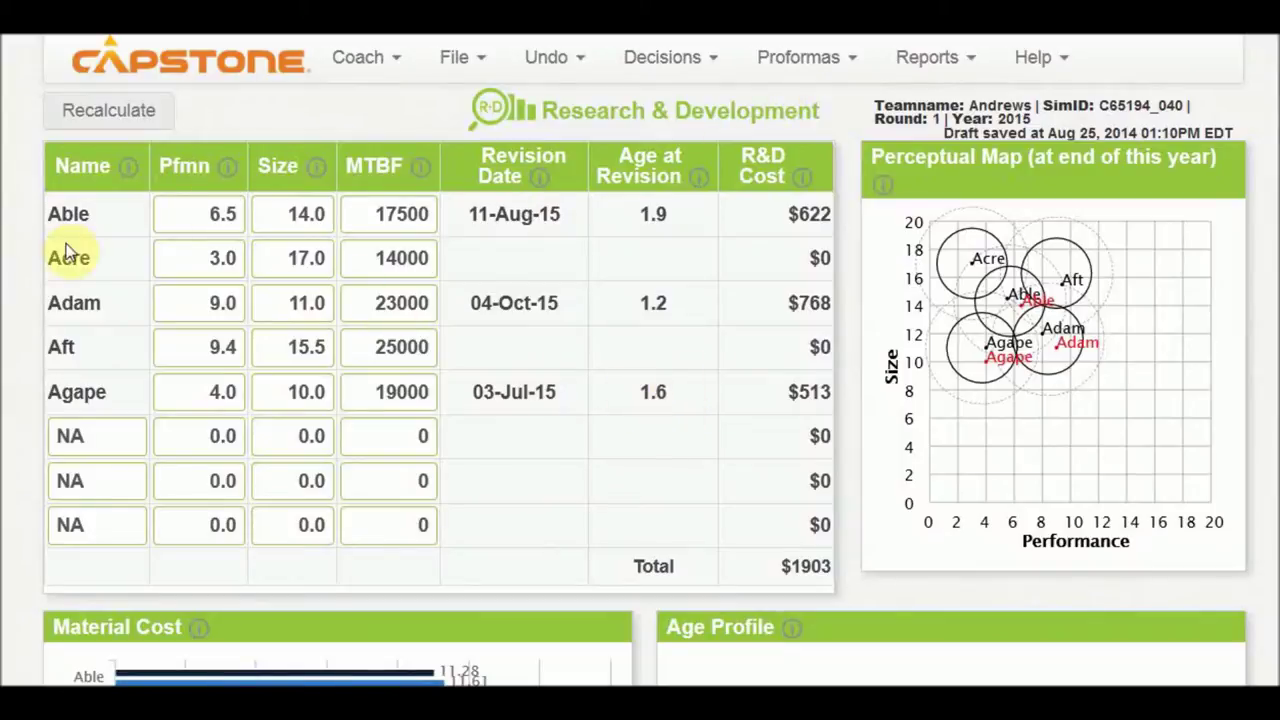
Review Able's 6.5 Pfmn and scroll through the R&D material cost charts
{"action": "left_click", "coordinate": [191, 211]}
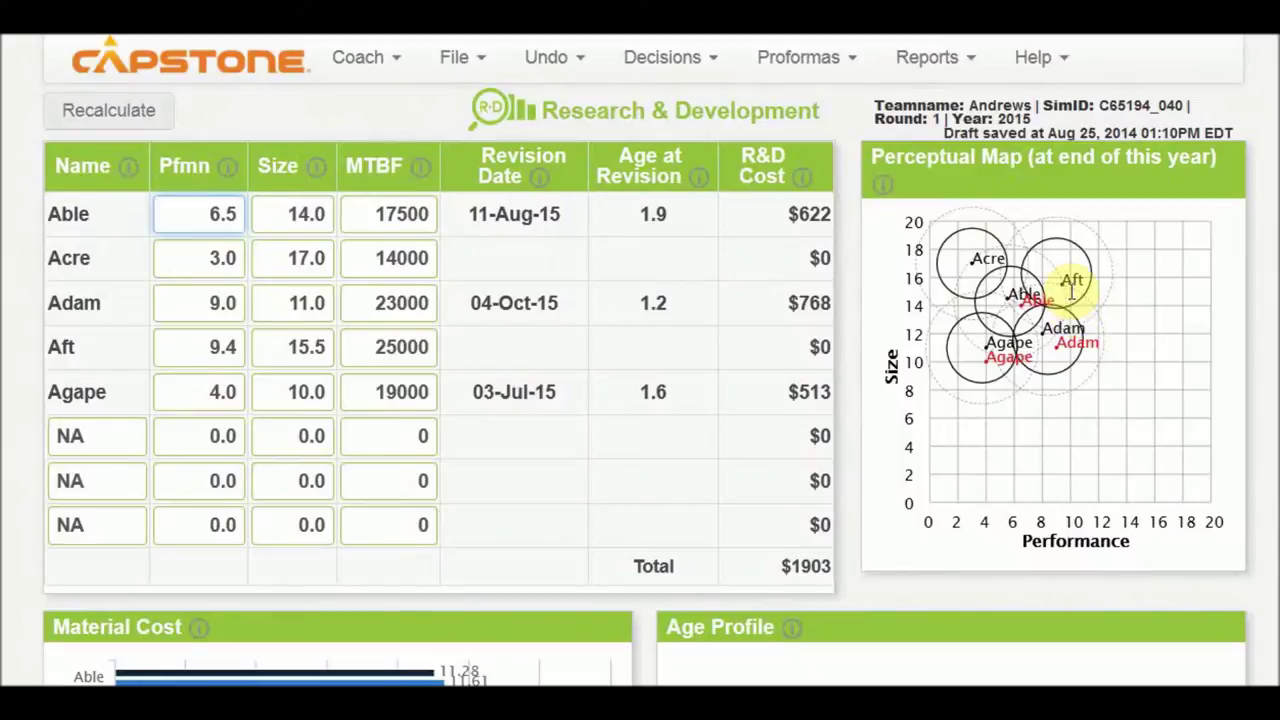
{"action": "scroll", "coordinate": [1015, 345], "scroll_direction": "down", "scroll_amount": 1}
{"action": "scroll", "coordinate": [1015, 345], "scroll_direction": "down", "scroll_amount": 4}
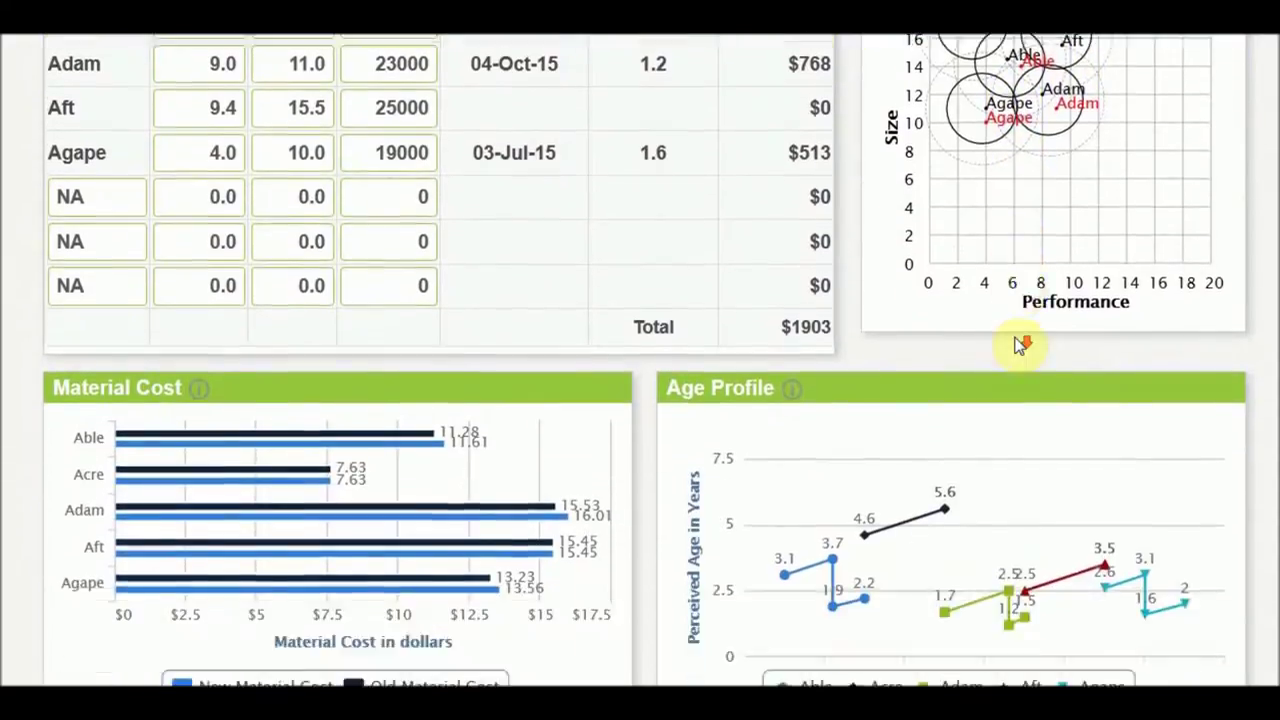
{"action": "mouse_move", "coordinate": [300, 277]}
{"action": "mouse_move", "coordinate": [419, 288]}
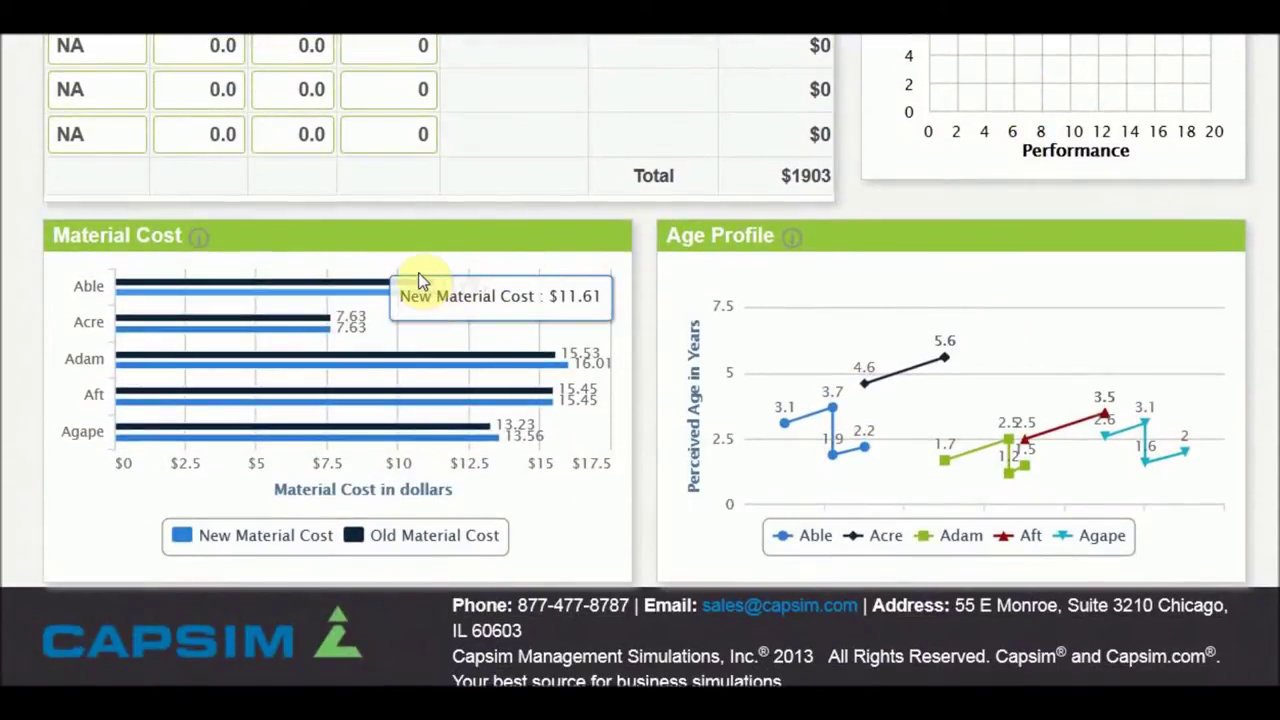
{"action": "scroll", "coordinate": [771, 309], "scroll_direction": "up", "scroll_amount": 5}
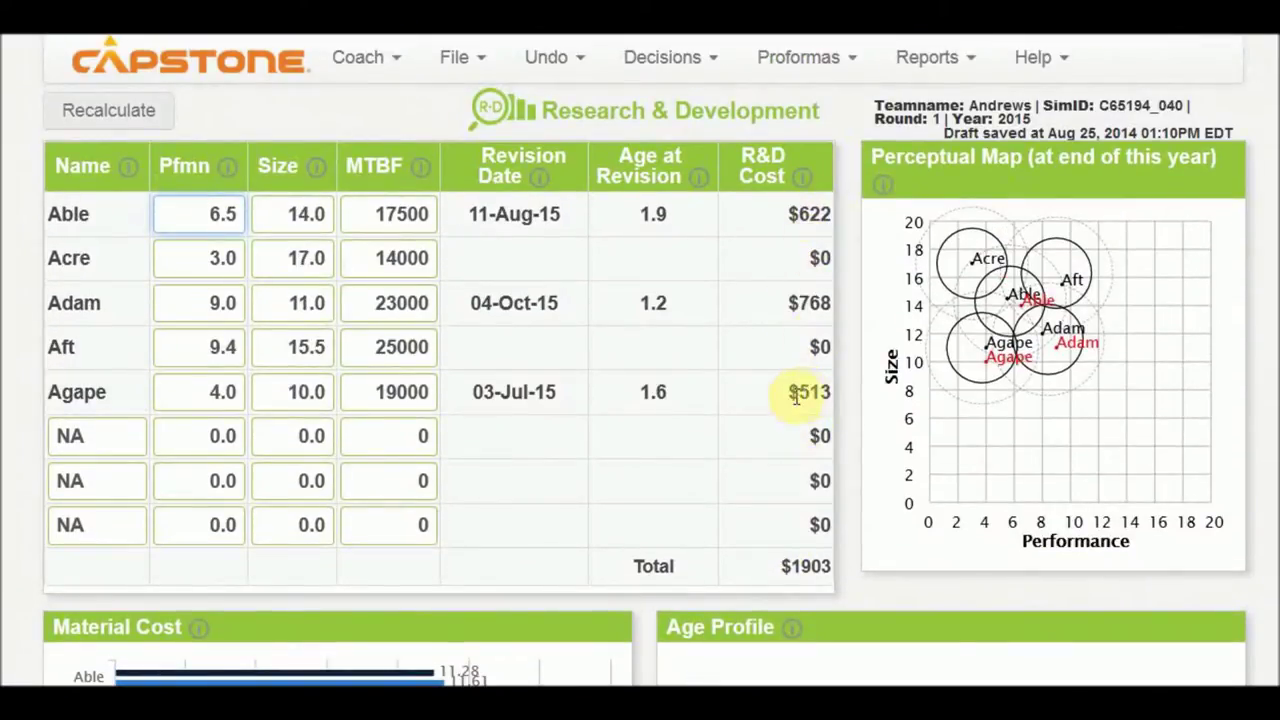
{"action": "scroll", "coordinate": [767, 437], "scroll_direction": "down", "scroll_amount": 3}
{"action": "scroll", "coordinate": [770, 435], "scroll_direction": "up", "scroll_amount": 3}
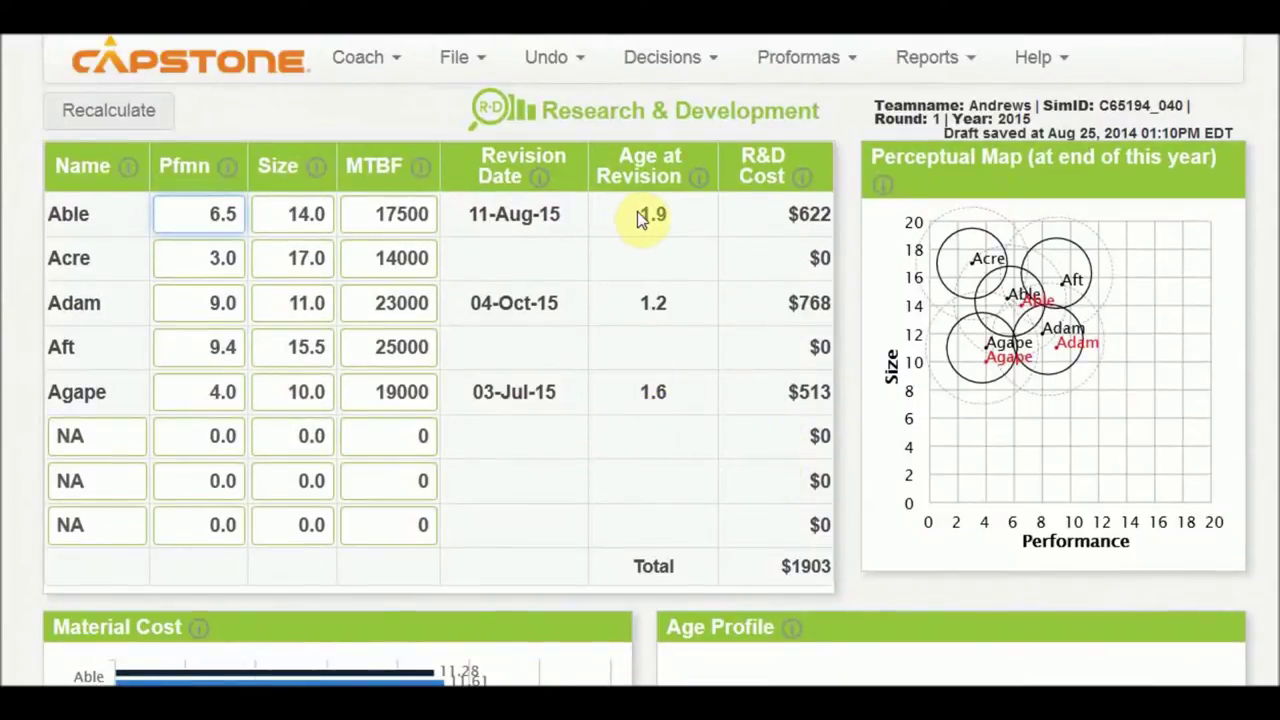
Check Able's 1.9 age at revision, then bring up the Reports list
{"action": "left_click_drag", "start_coordinate": [643, 213], "coordinate": [669, 213]}
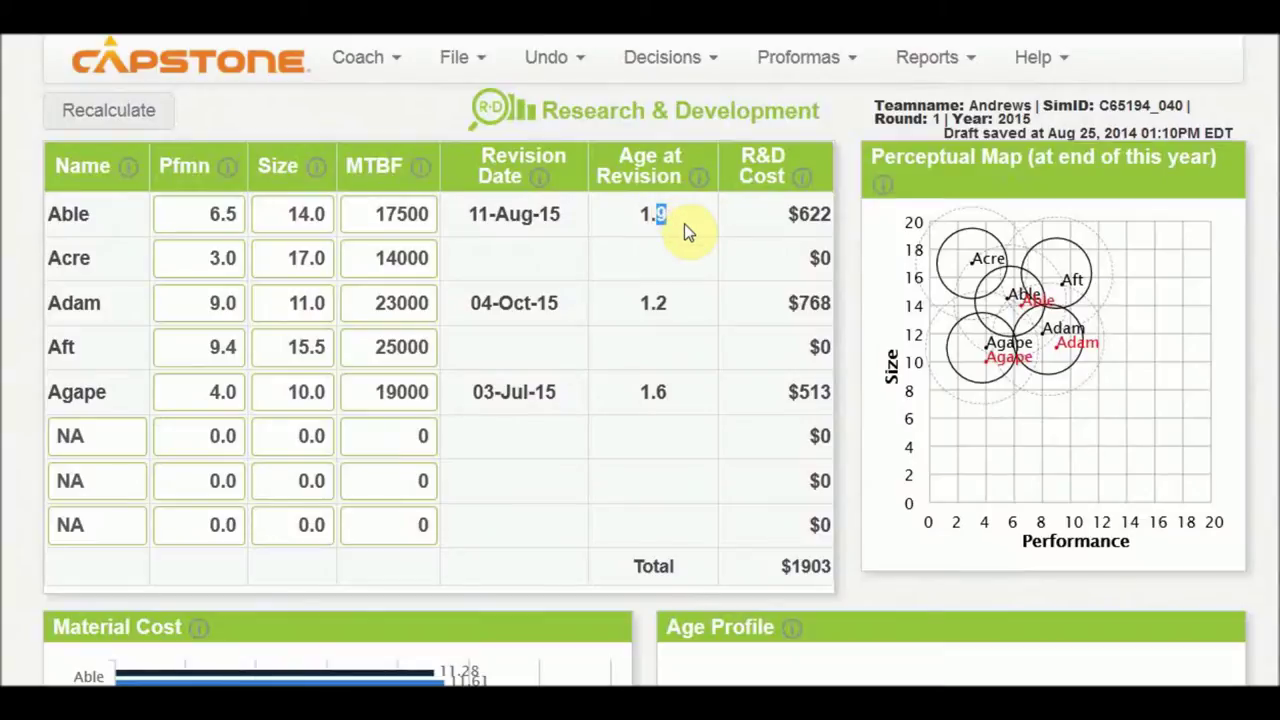
{"action": "scroll", "coordinate": [684, 223], "scroll_direction": "down", "scroll_amount": 2}
{"action": "scroll", "coordinate": [684, 223], "scroll_direction": "up", "scroll_amount": 2}
{"action": "left_click", "coordinate": [684, 223]}
{"action": "left_click", "coordinate": [806, 56]}
{"action": "left_click", "coordinate": [928, 58]}
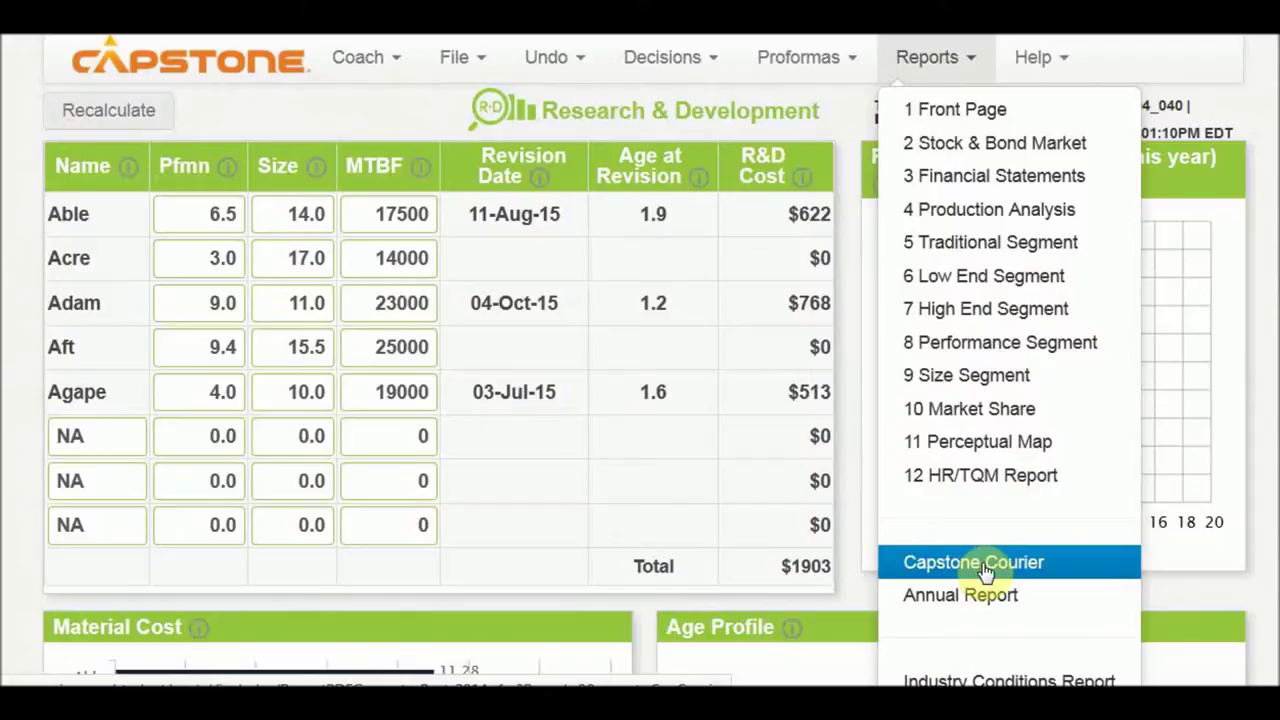
Open report 6, the Low End Segment page of the Capstone Courier
{"action": "left_click", "coordinate": [981, 278]}
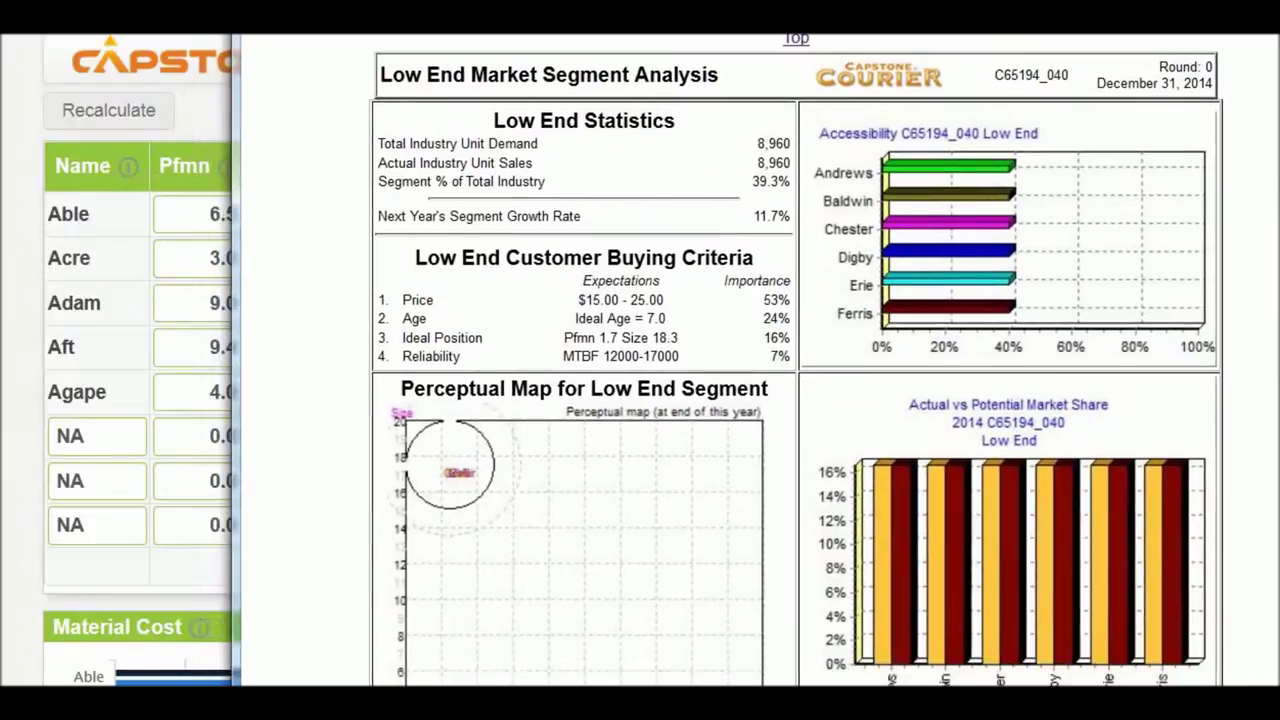
Highlight the Low End buying criteria, view the map, then slide the report window aside and back
{"action": "left_click_drag", "start_coordinate": [677, 40], "coordinate": [661, 74]}
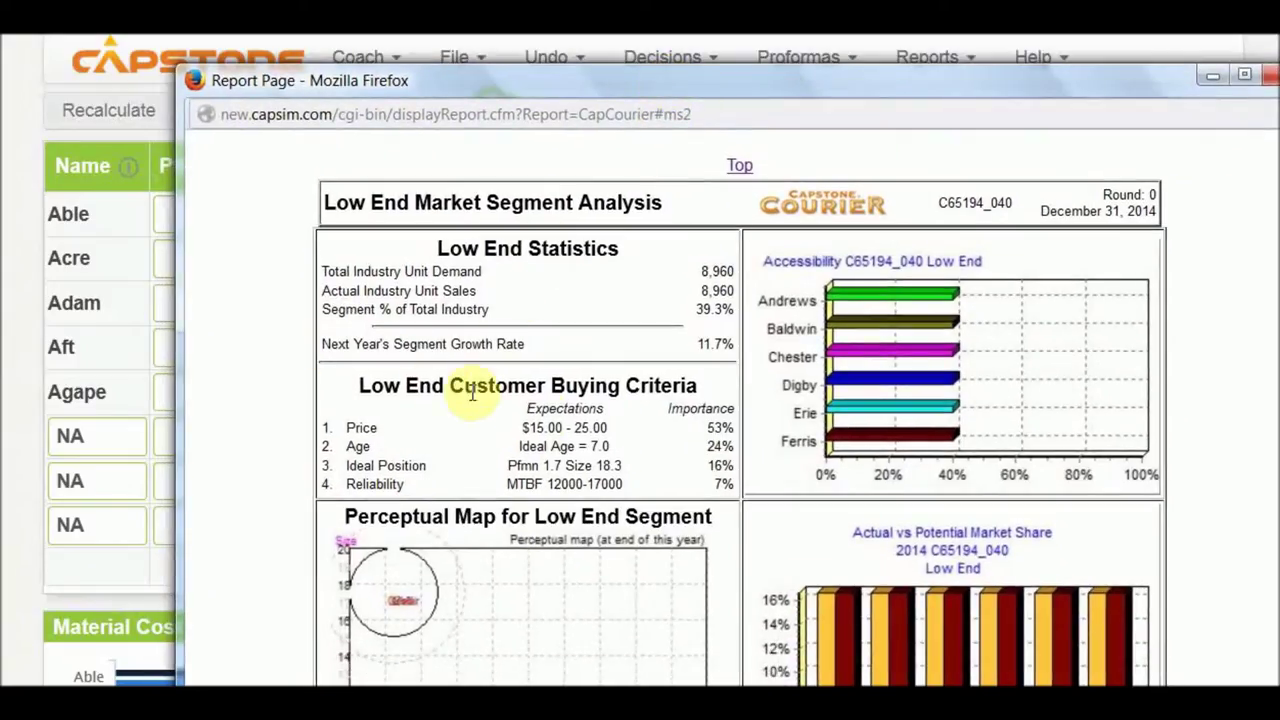
{"action": "left_click_drag", "start_coordinate": [343, 380], "coordinate": [740, 492]}
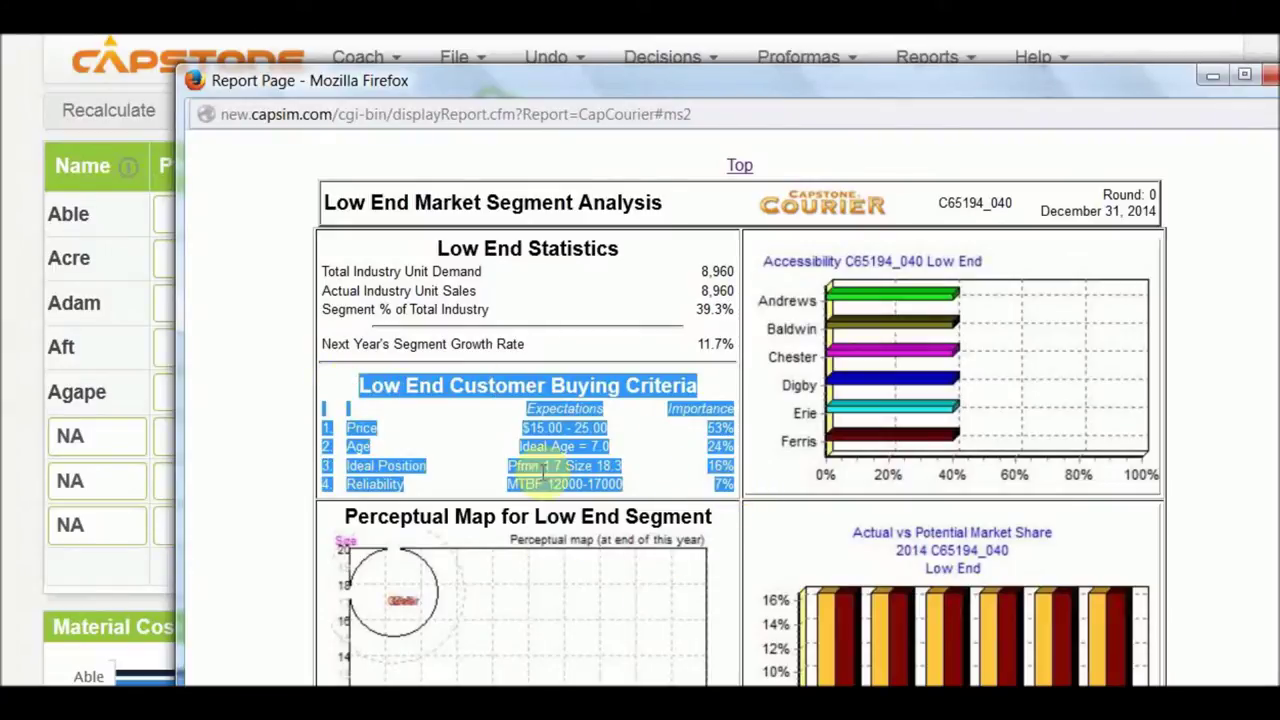
{"action": "scroll", "coordinate": [489, 551], "scroll_direction": "down", "scroll_amount": 3}
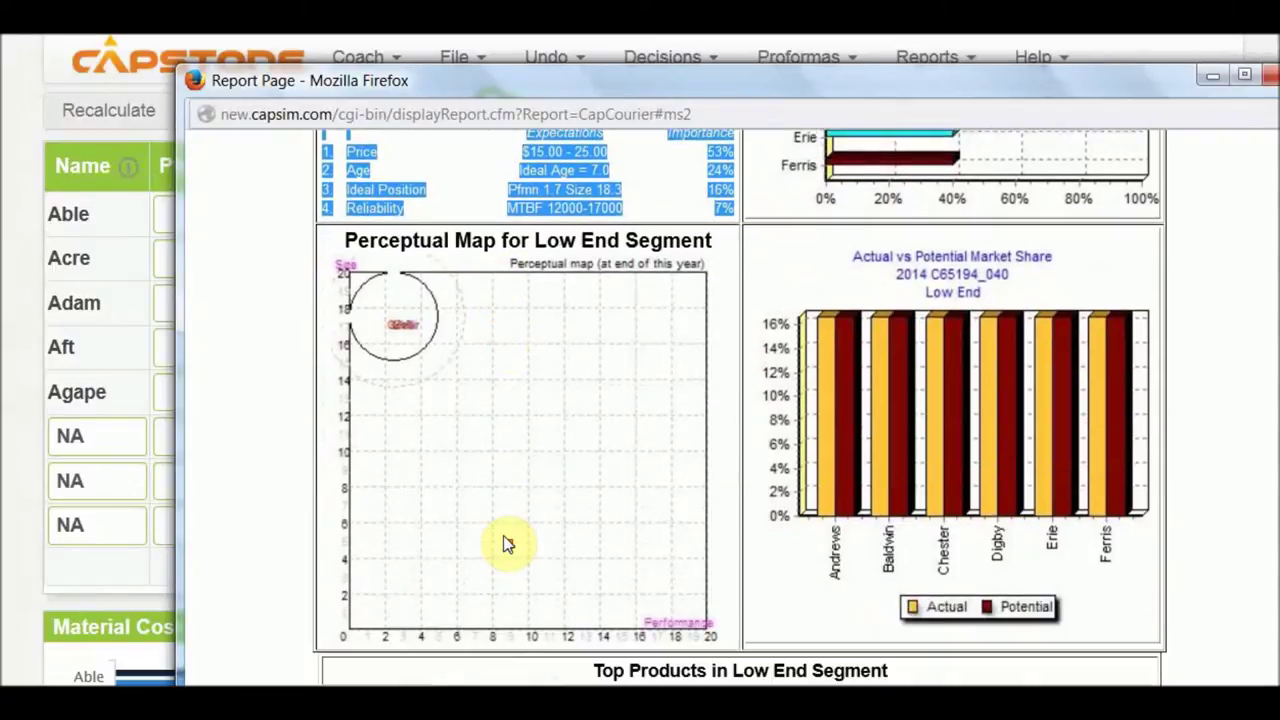
{"action": "left_click", "coordinate": [397, 229]}
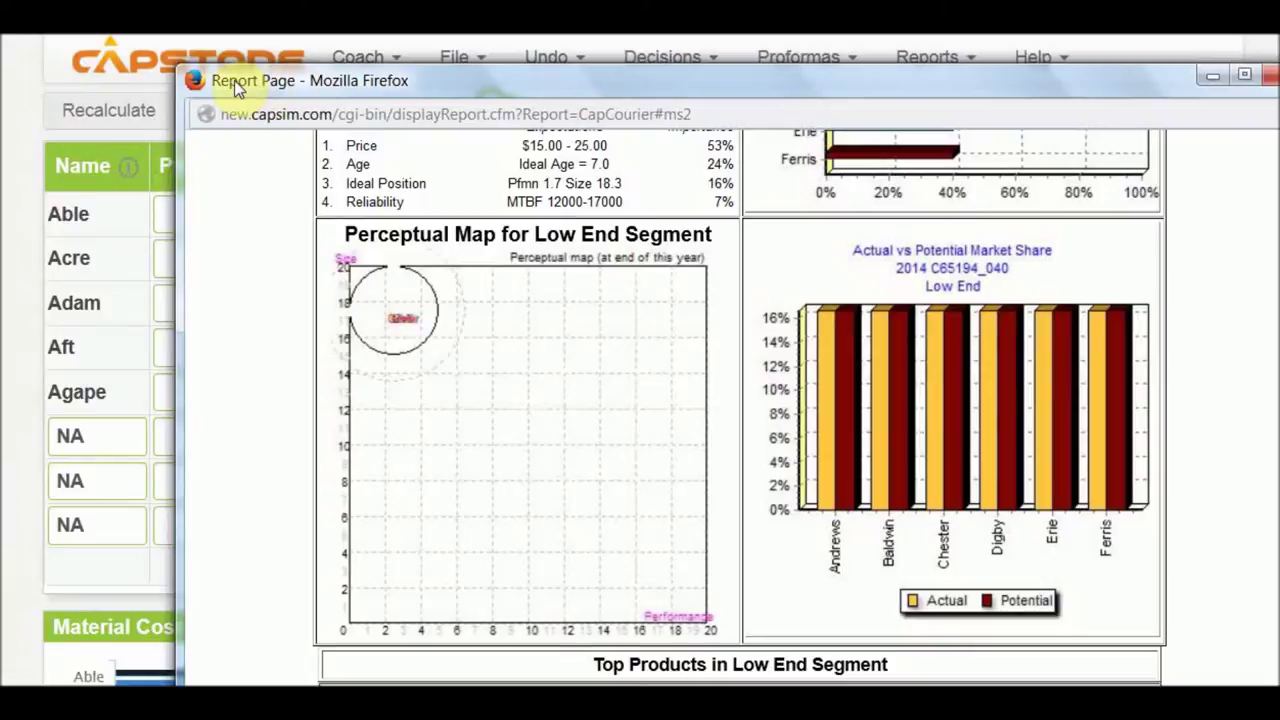
{"action": "left_click_drag", "start_coordinate": [234, 80], "coordinate": [1098, 70]}
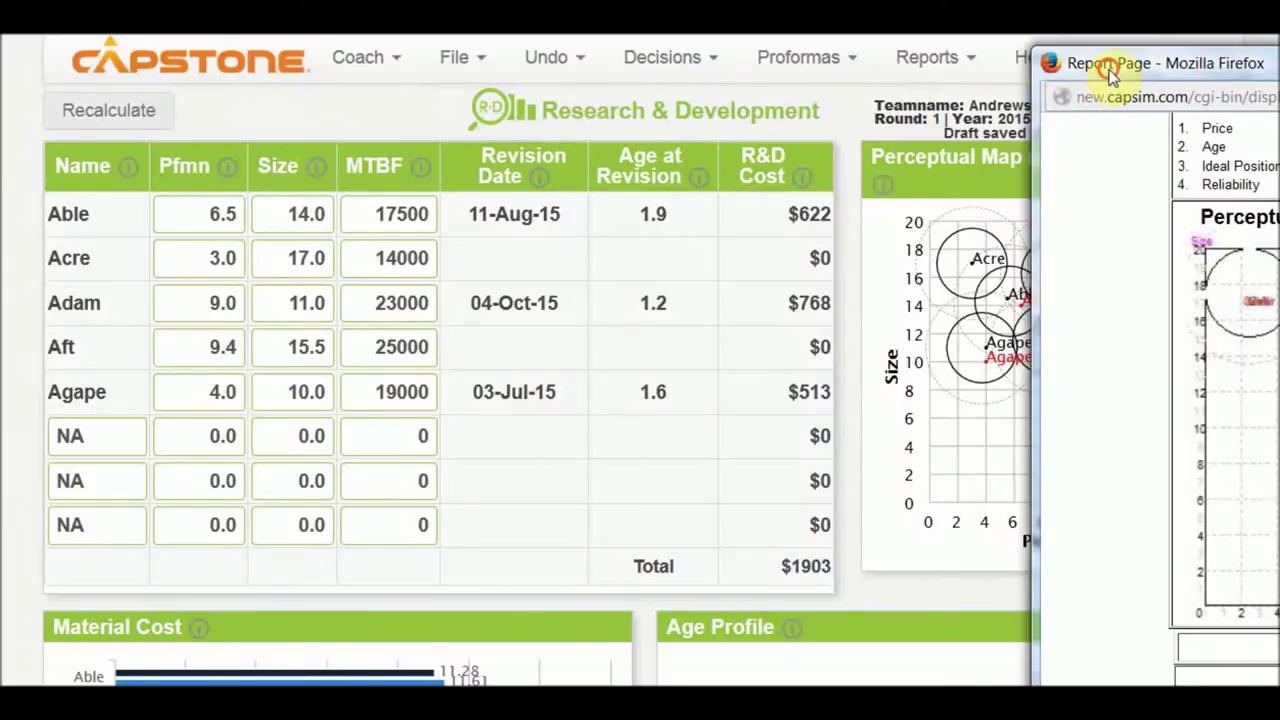
{"action": "left_click_drag", "start_coordinate": [1105, 70], "coordinate": [178, 87]}
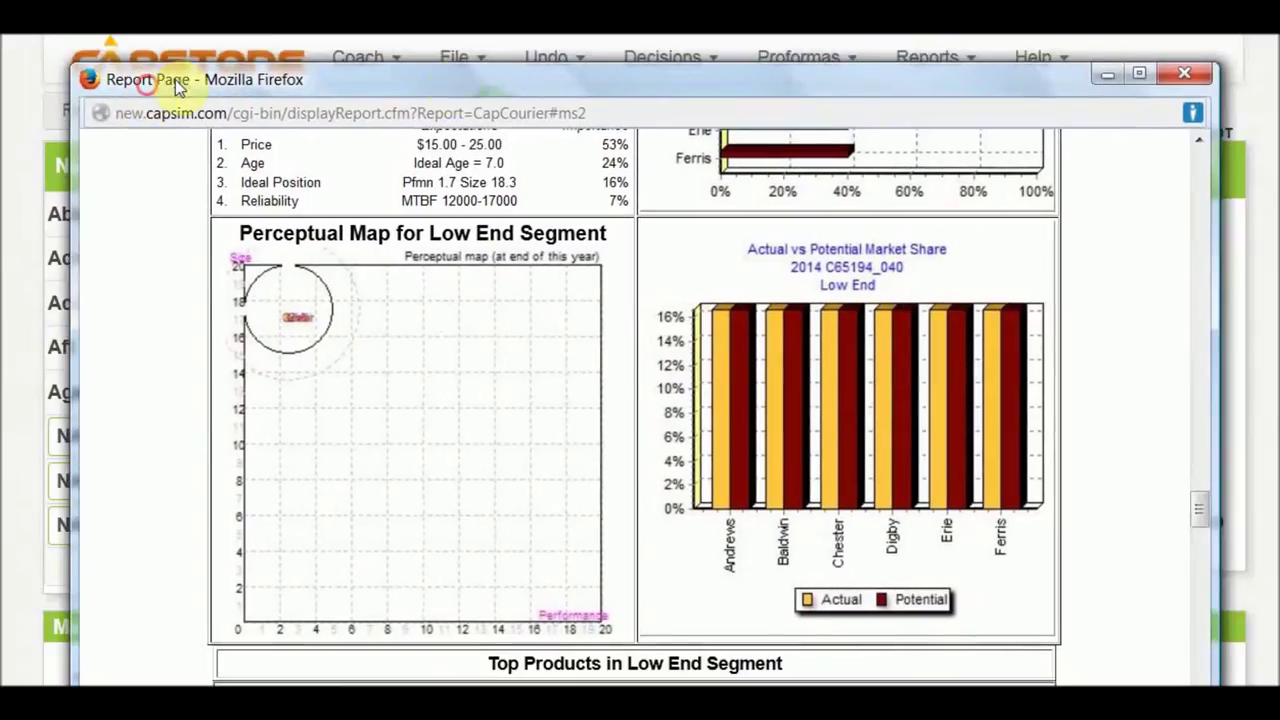
Reveal the R&D page behind the Low End report, then close the report window
{"action": "left_click", "coordinate": [1107, 74]}
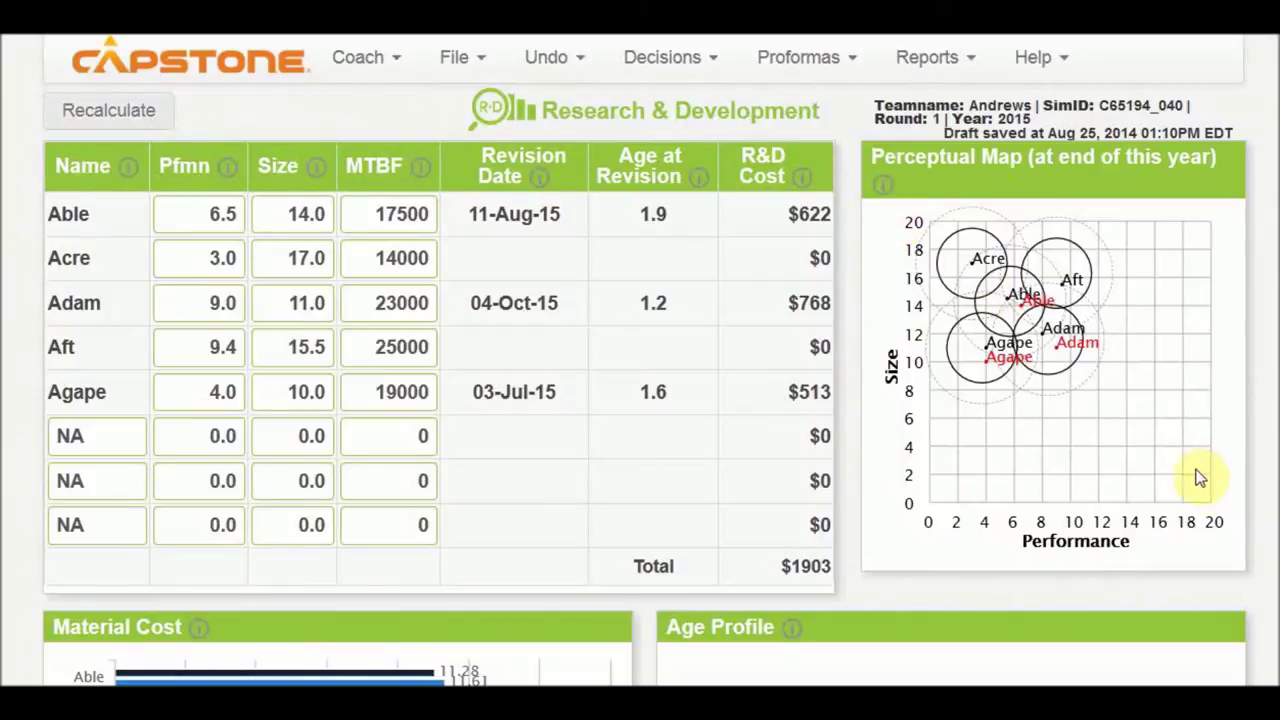
{"action": "left_click", "coordinate": [798, 57]}
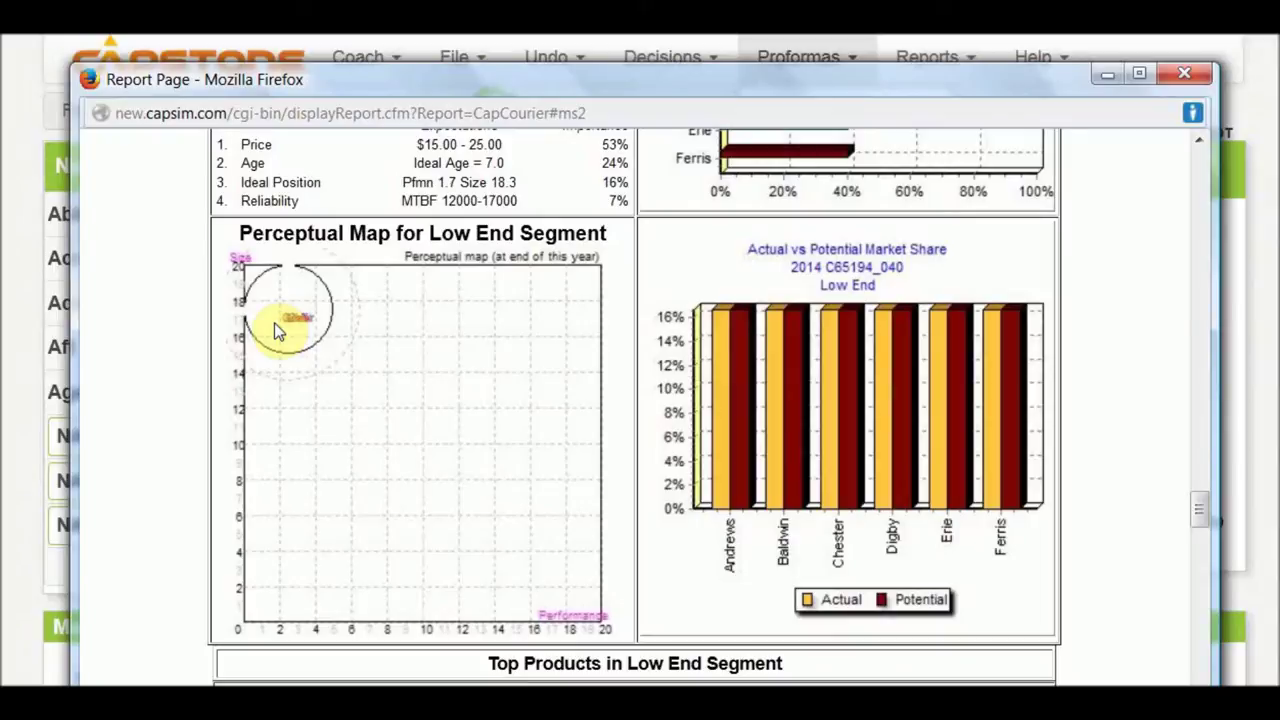
{"action": "left_click", "coordinate": [851, 57]}
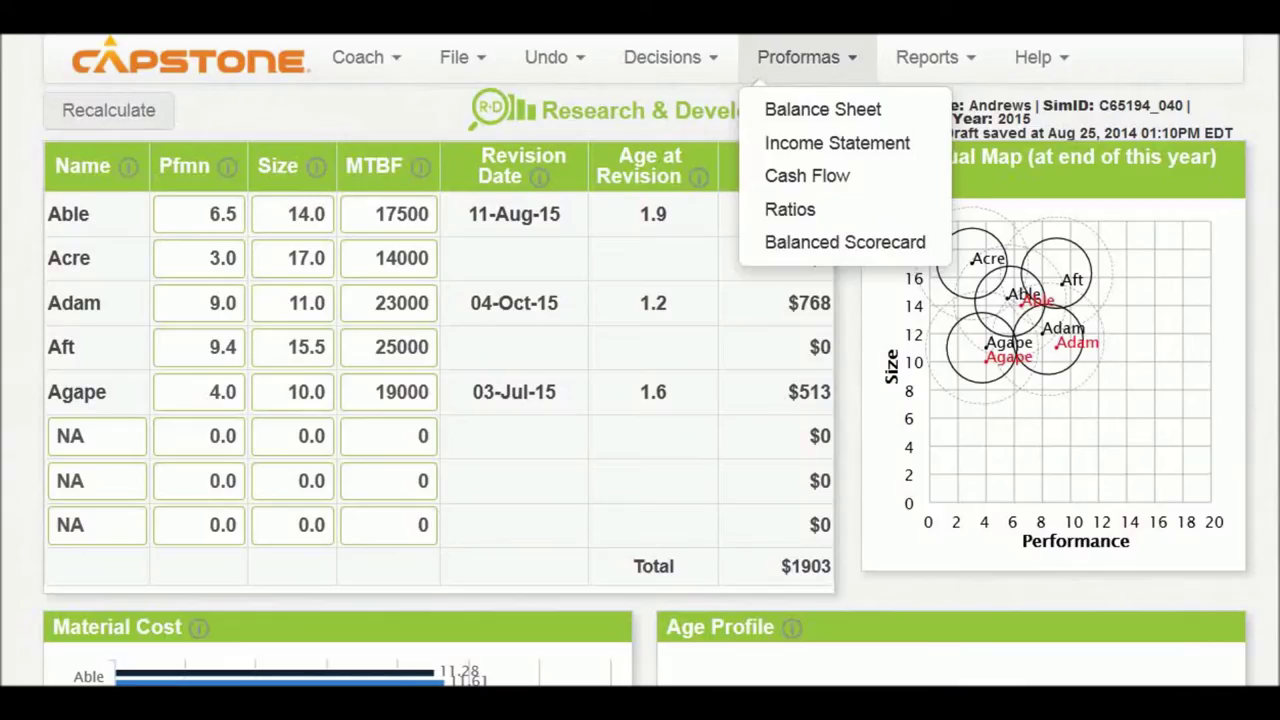
{"action": "left_click", "coordinate": [1063, 152]}
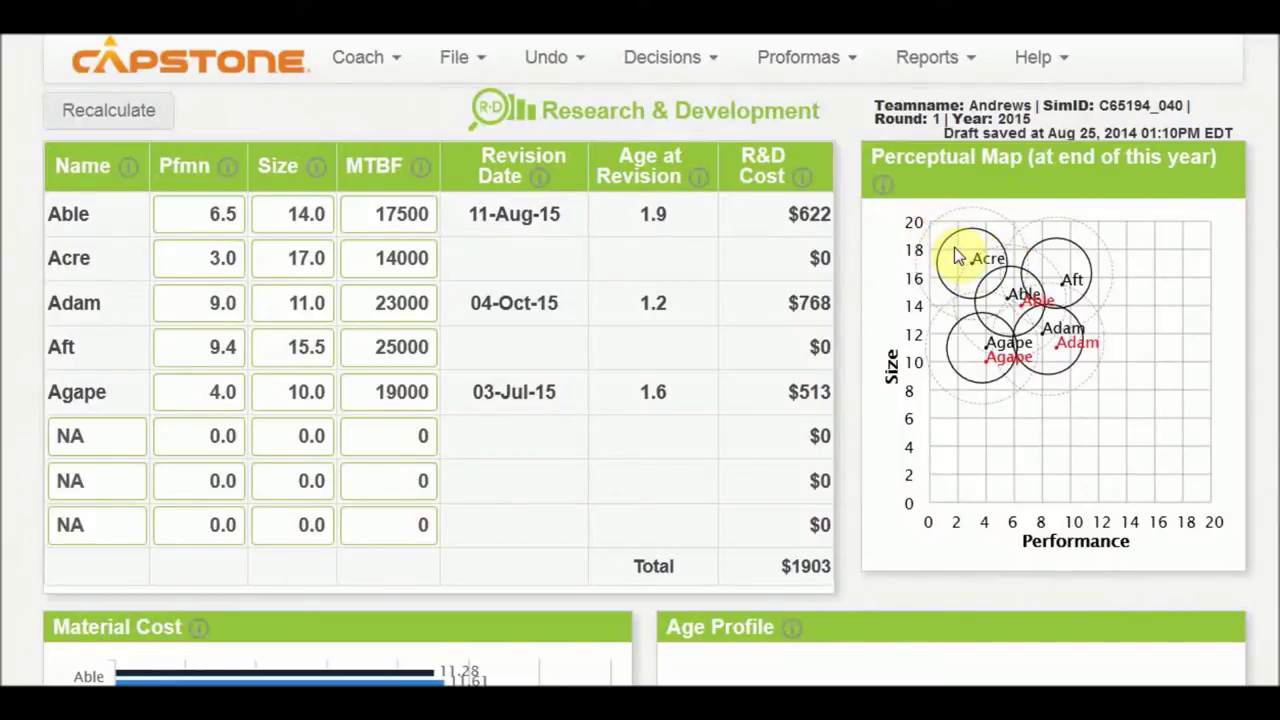
{"action": "key", "text": "alt+Tab"}
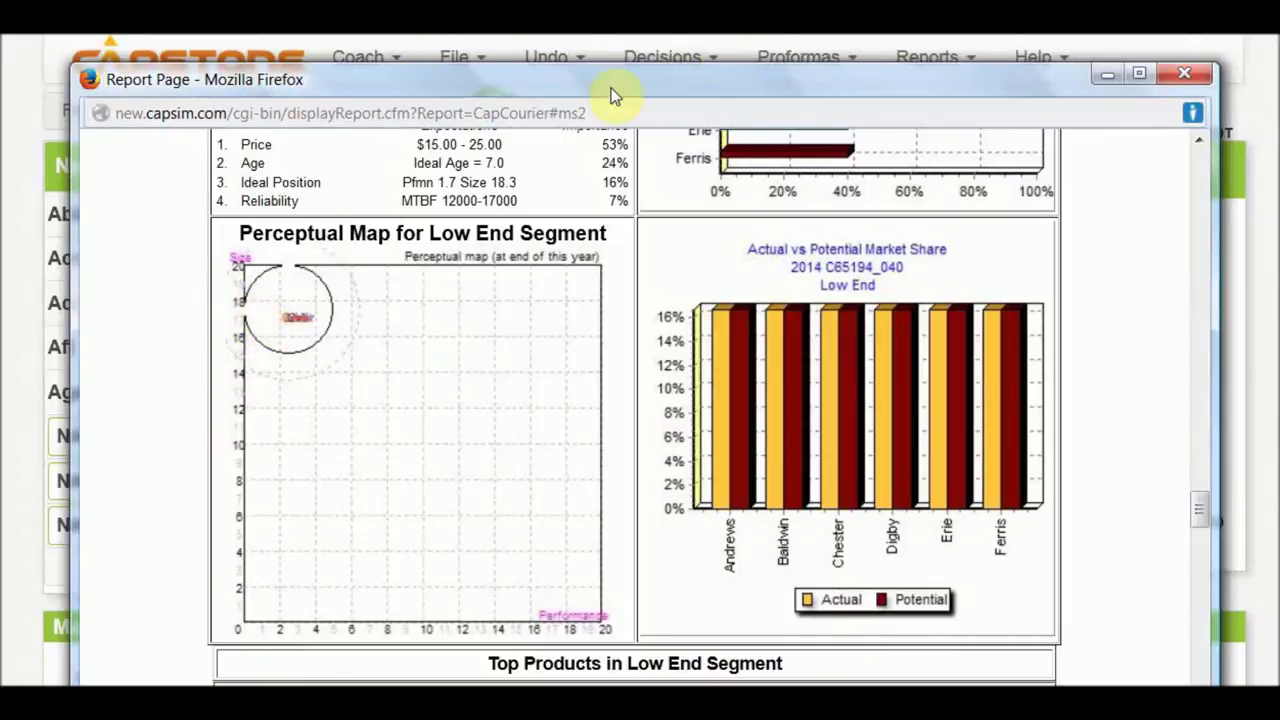
{"action": "key", "text": "ctrl+w"}
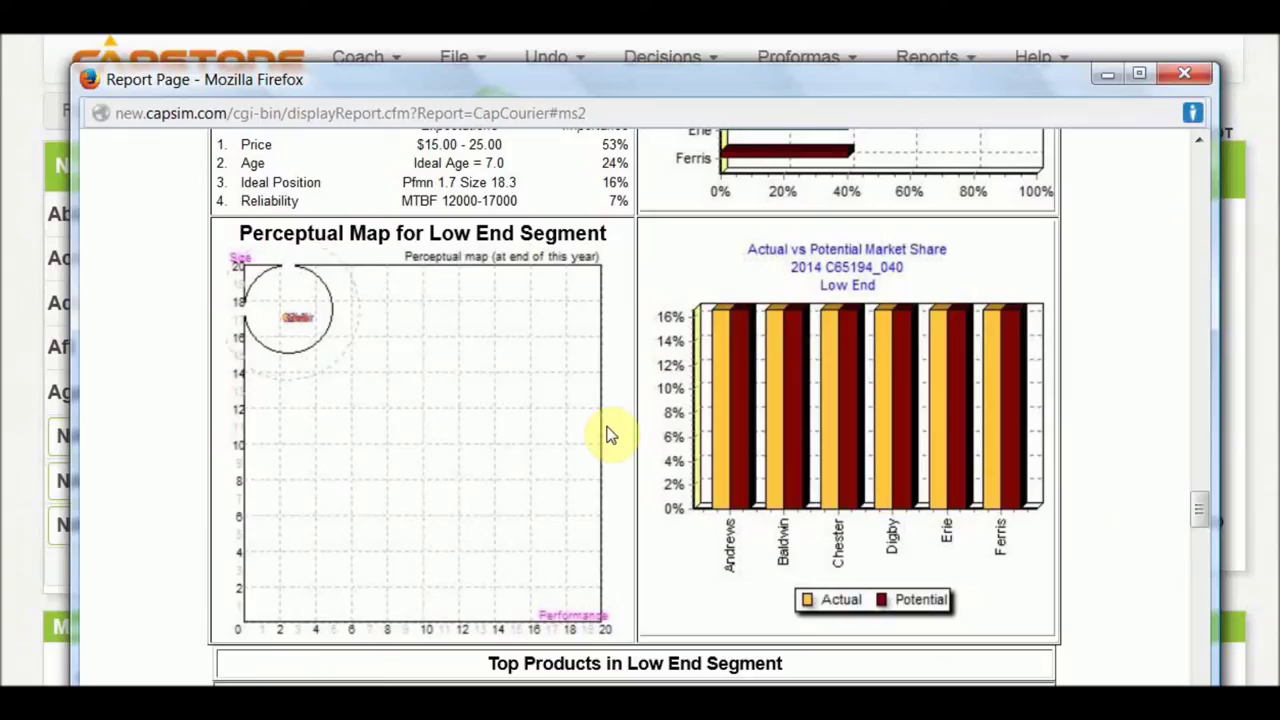
Scroll through the Courier's High End section and close the report window
{"action": "scroll", "coordinate": [610, 435], "scroll_direction": "down", "scroll_amount": 10}
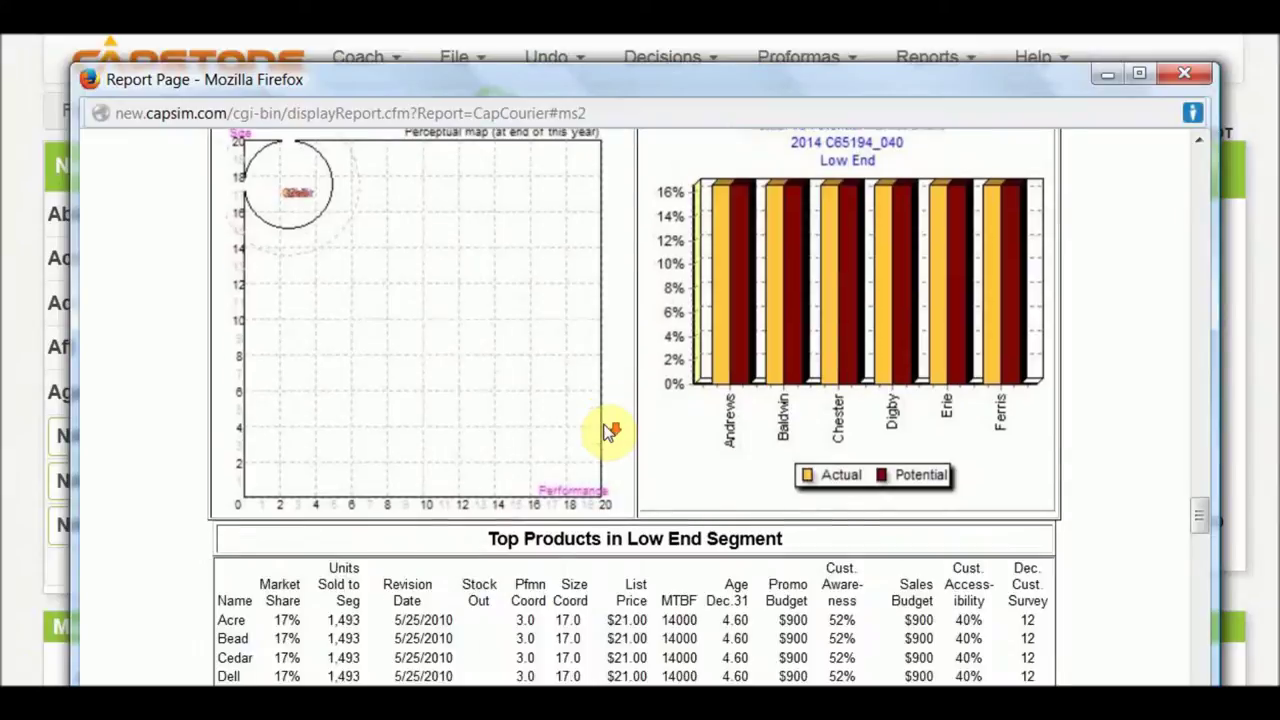
{"action": "scroll", "coordinate": [605, 428], "scroll_direction": "up", "scroll_amount": 1}
{"action": "scroll", "coordinate": [605, 425], "scroll_direction": "up", "scroll_amount": 2}
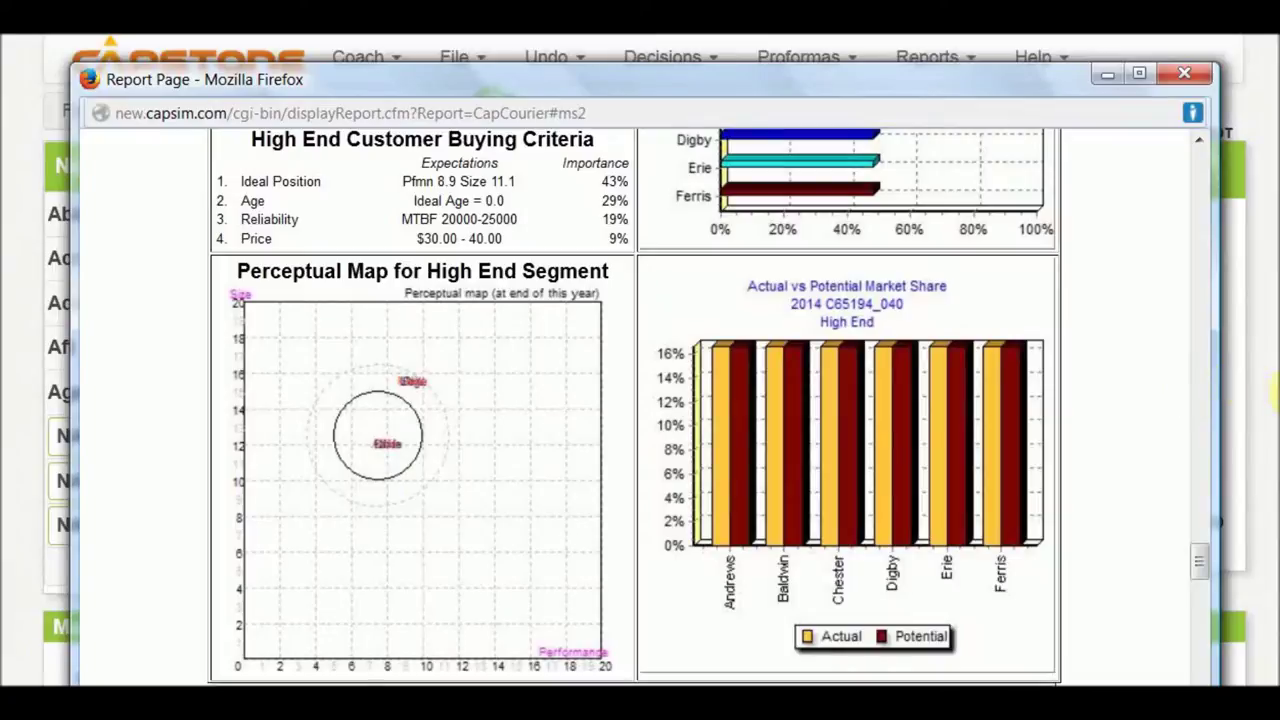
{"action": "key", "text": "ctrl+w"}
{"action": "key", "text": "ctrl+w"}
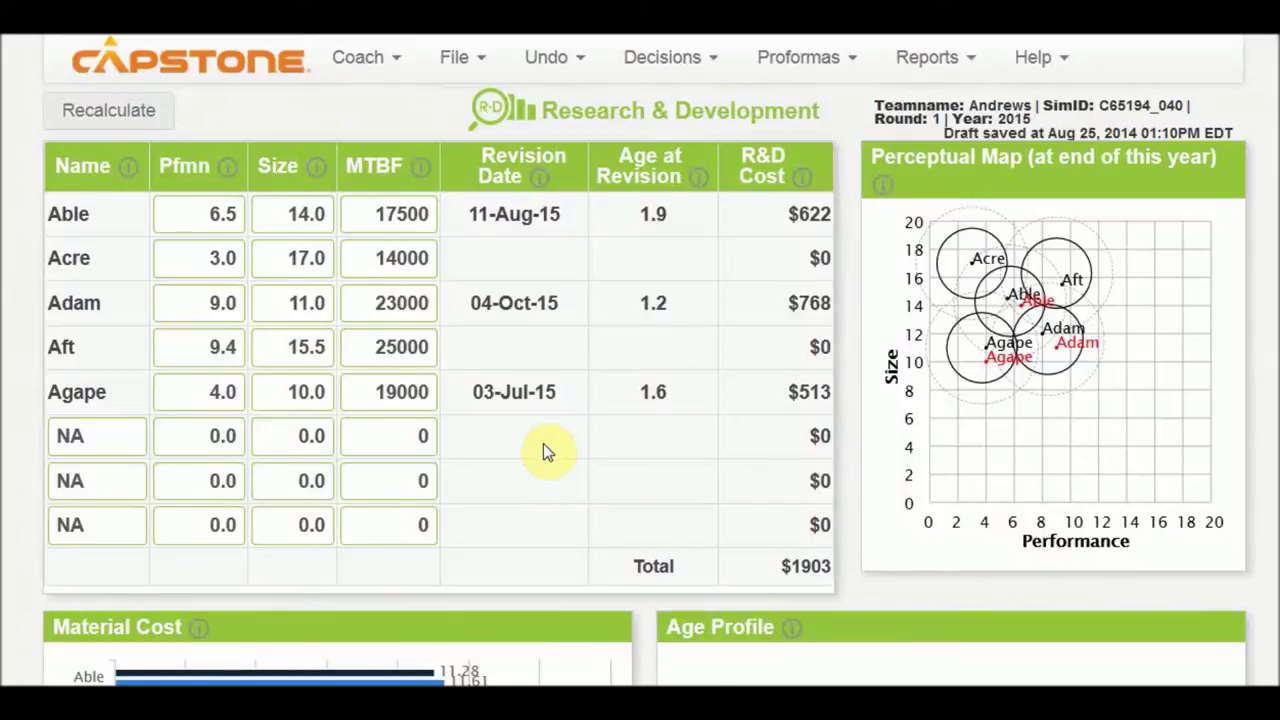
Scroll the R&D page down to the charts and back up
{"action": "scroll", "coordinate": [544, 442], "scroll_direction": "down", "scroll_amount": 4}
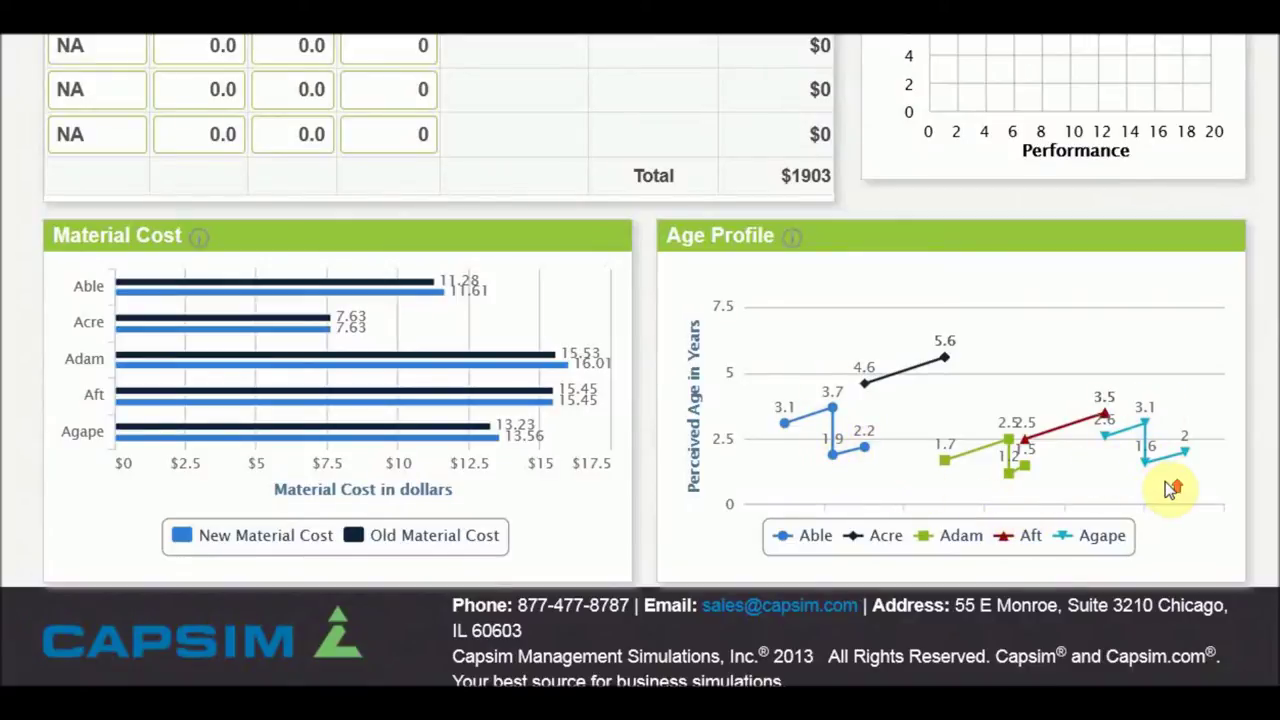
{"action": "scroll", "coordinate": [1168, 484], "scroll_direction": "up", "scroll_amount": 4}
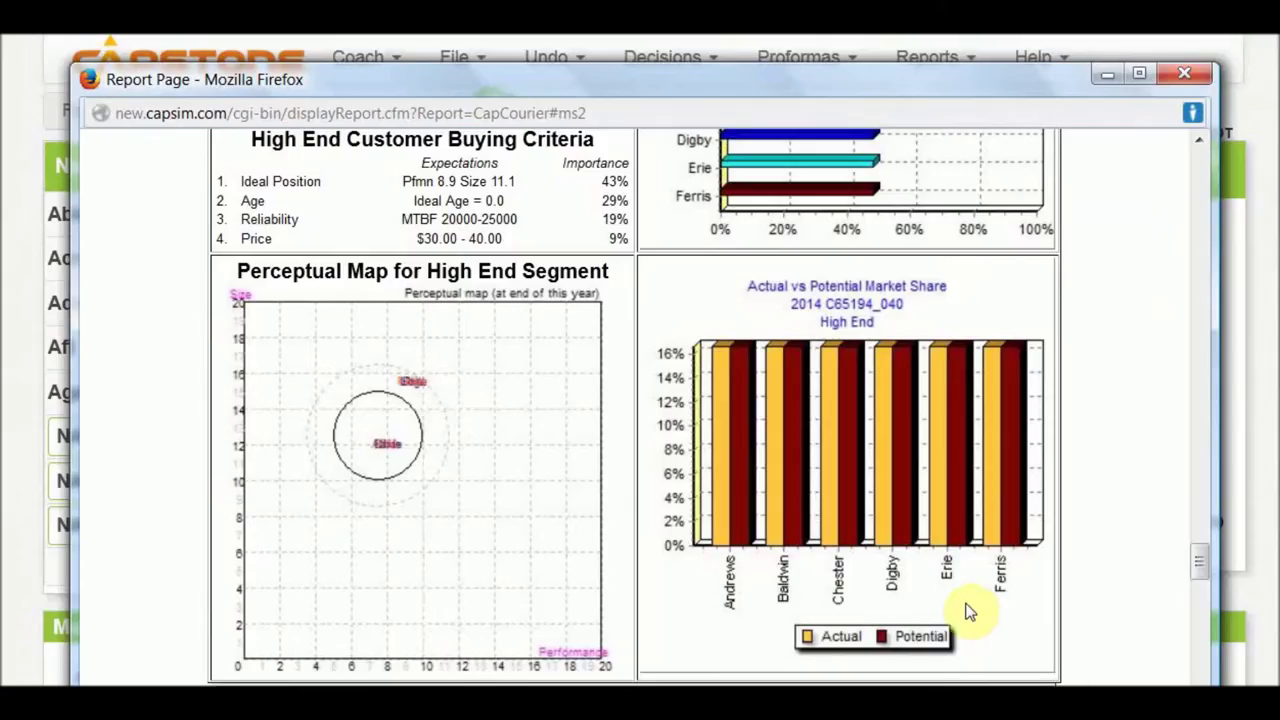
{"action": "scroll", "coordinate": [1020, 560], "scroll_direction": "up", "scroll_amount": 4}
{"action": "scroll", "coordinate": [1075, 511], "scroll_direction": "up", "scroll_amount": 10}
{"action": "scroll", "coordinate": [1075, 511], "scroll_direction": "down", "scroll_amount": 2}
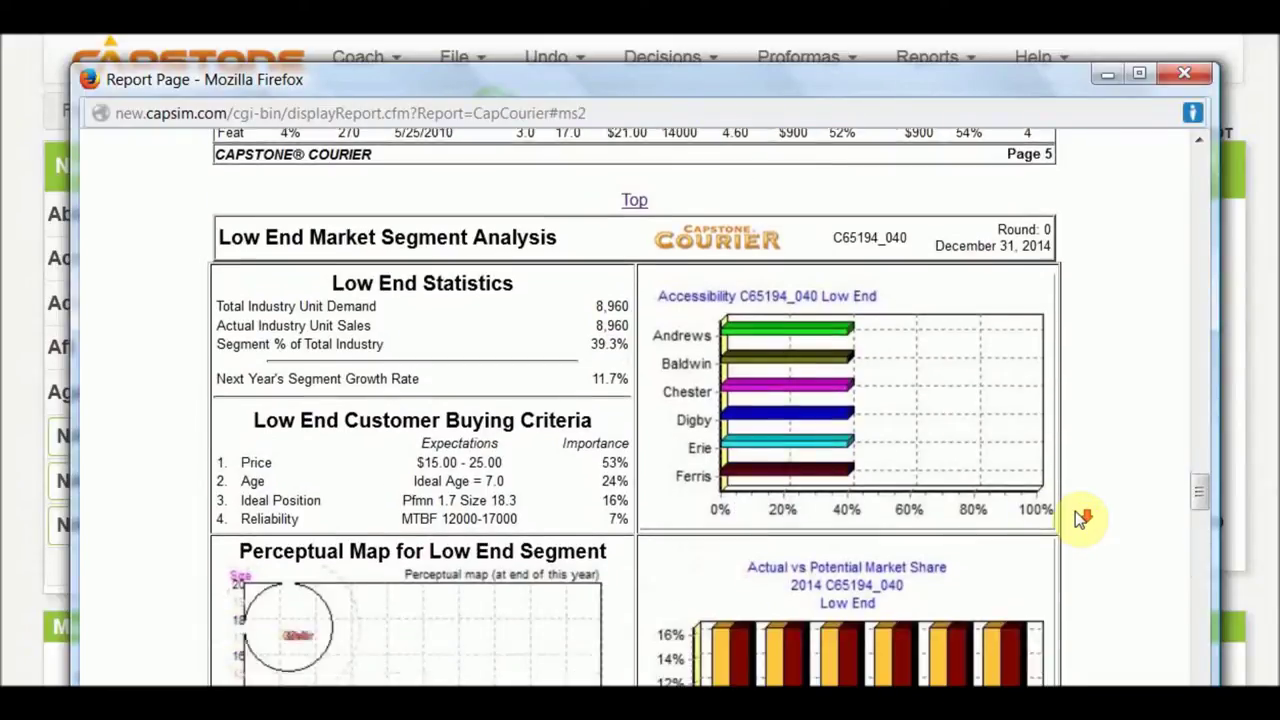
{"action": "scroll", "coordinate": [1074, 512], "scroll_direction": "down", "scroll_amount": 1}
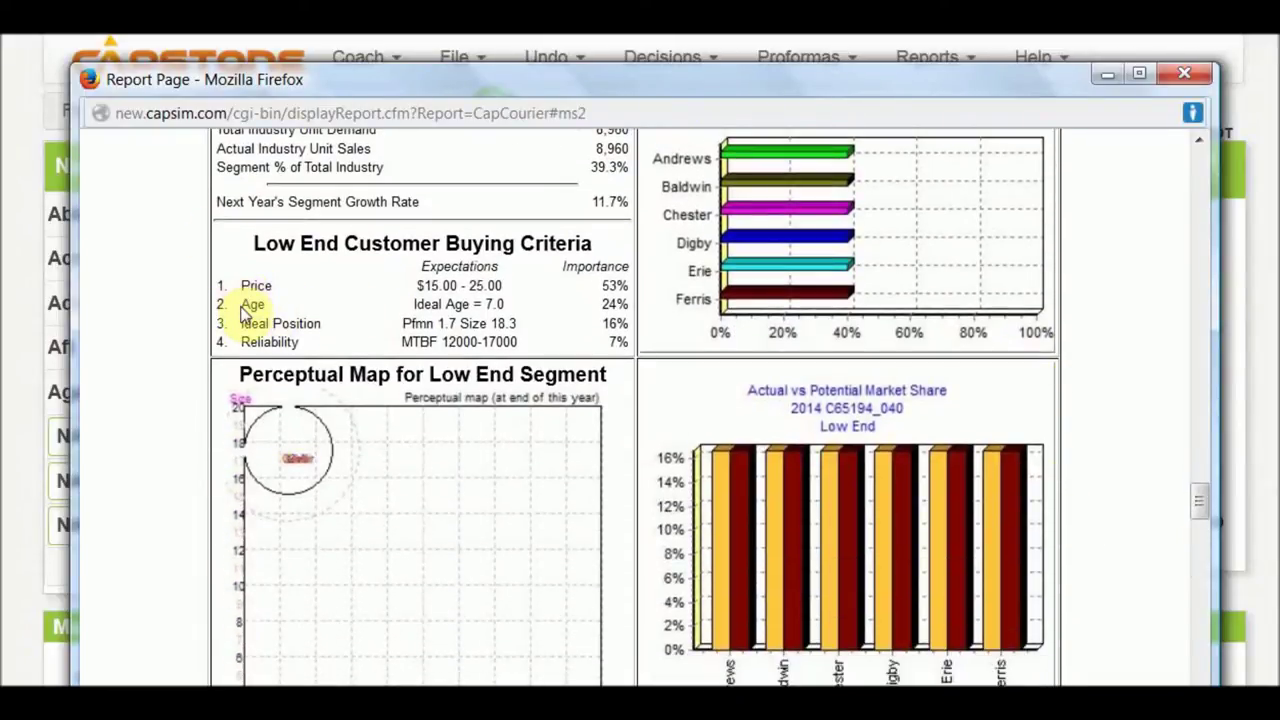
{"action": "left_click_drag", "start_coordinate": [251, 306], "coordinate": [491, 303]}
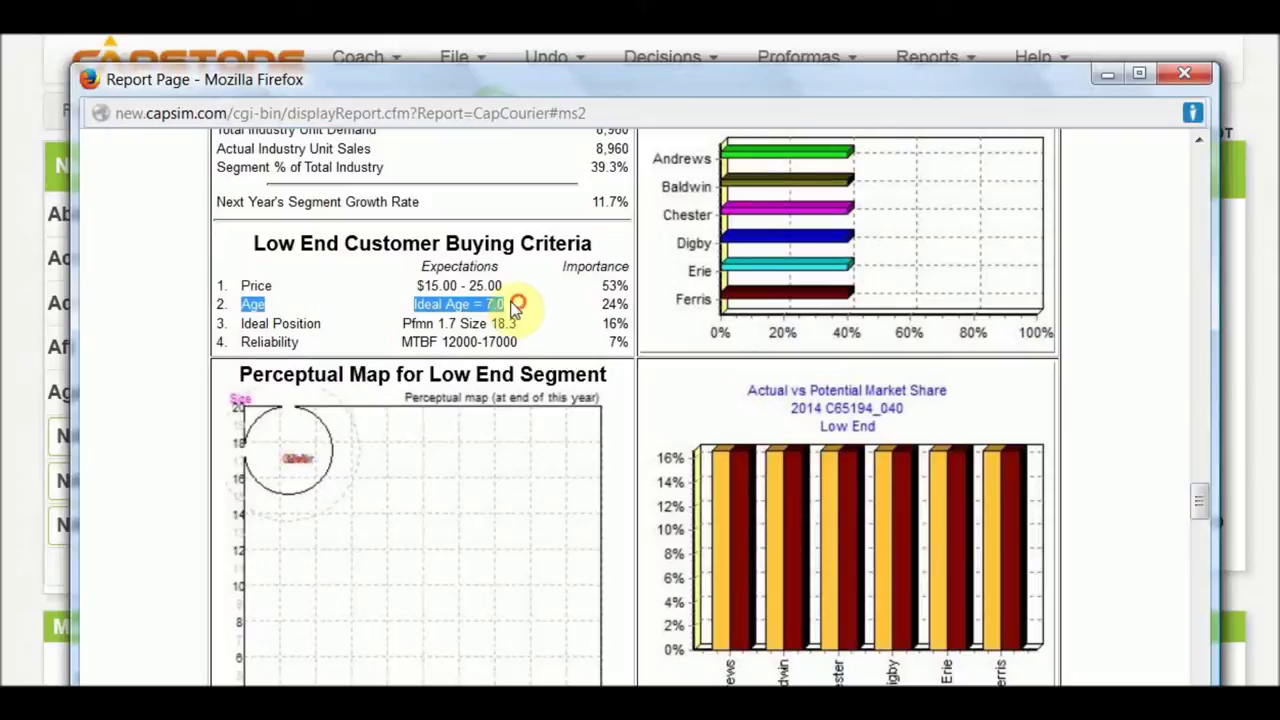
{"action": "left_click", "coordinate": [499, 302]}
{"action": "scroll", "coordinate": [437, 343], "scroll_direction": "down", "scroll_amount": 8}
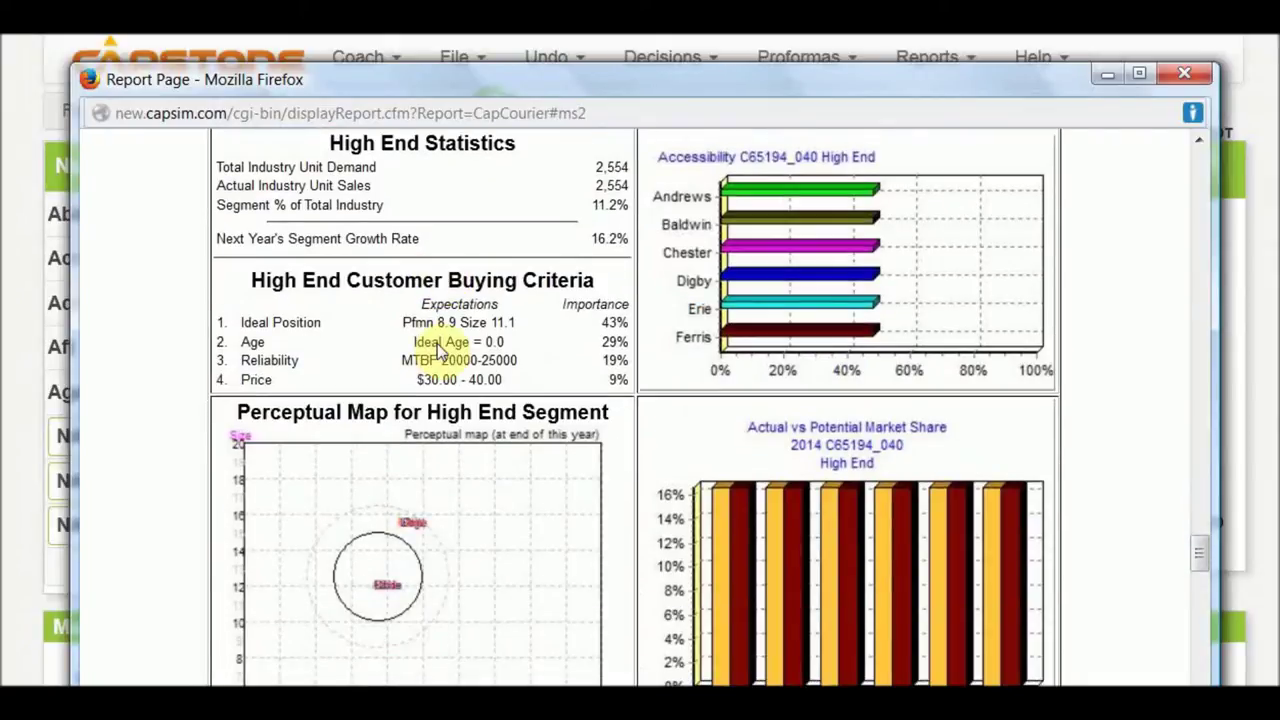
{"action": "left_click_drag", "start_coordinate": [481, 342], "coordinate": [512, 352]}
{"action": "left_click", "coordinate": [510, 346]}
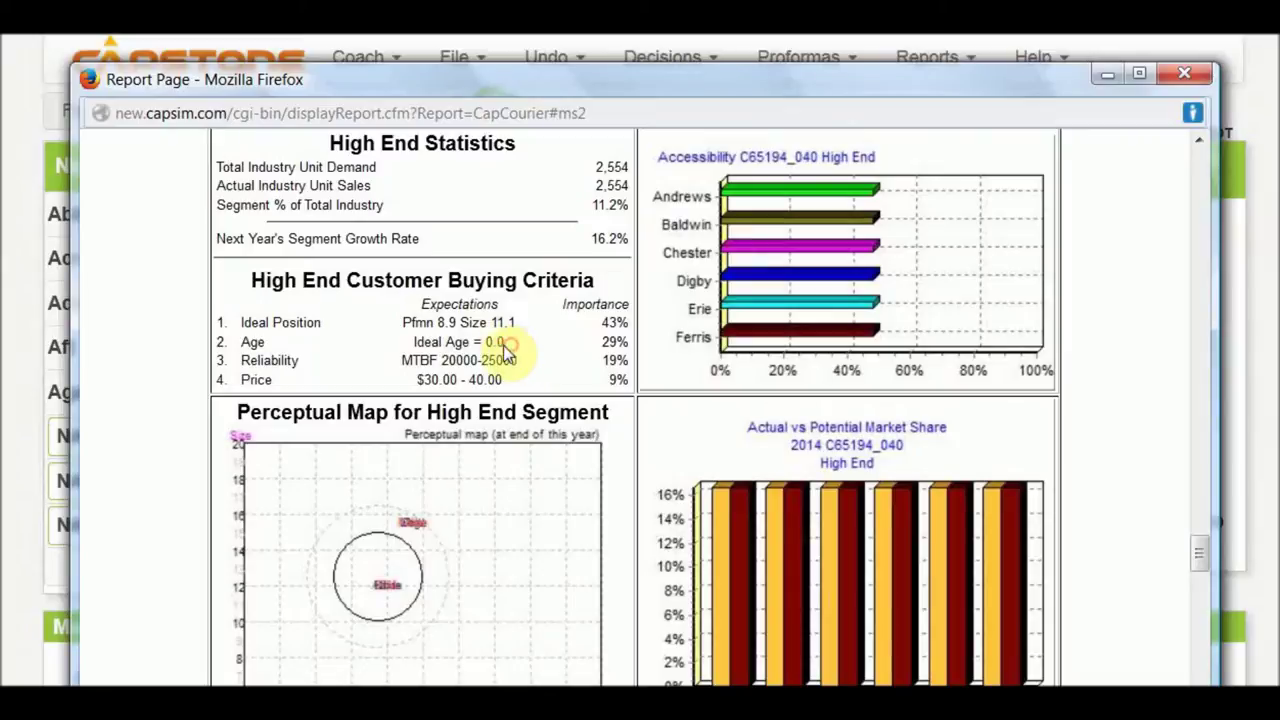
{"action": "left_click", "coordinate": [489, 342]}
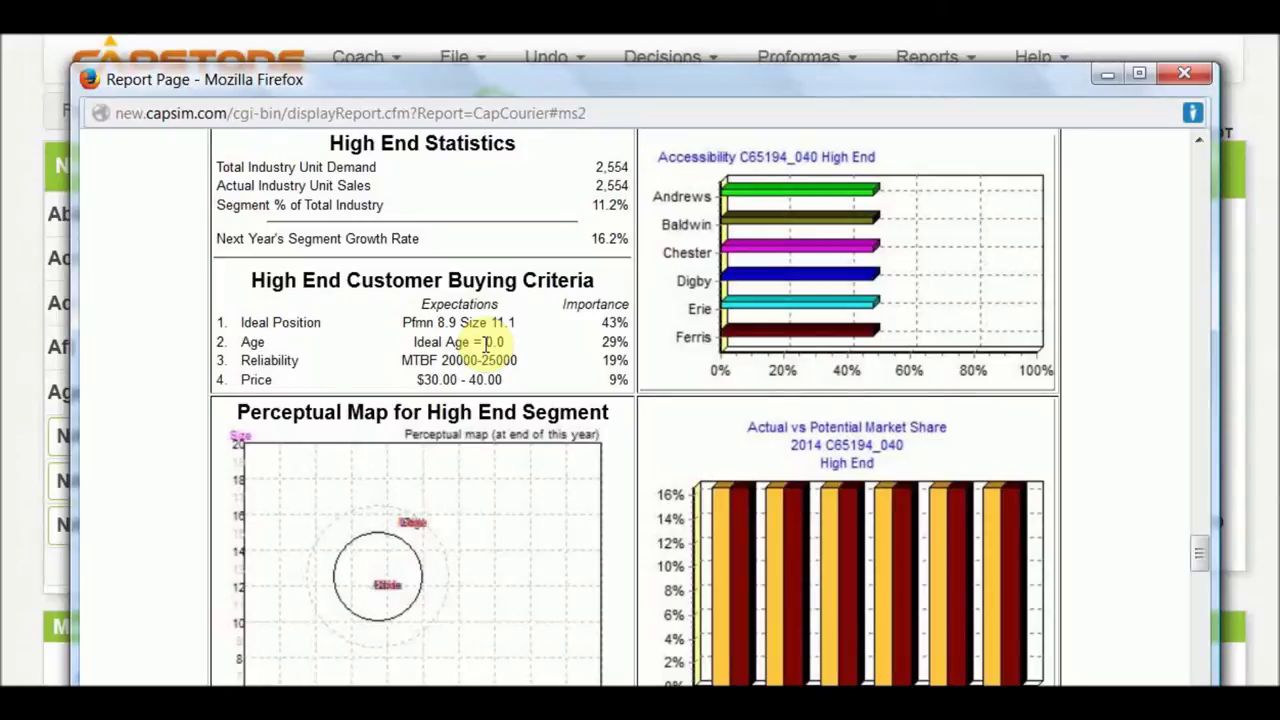
{"action": "scroll", "coordinate": [485, 343], "scroll_direction": "up", "scroll_amount": 15}
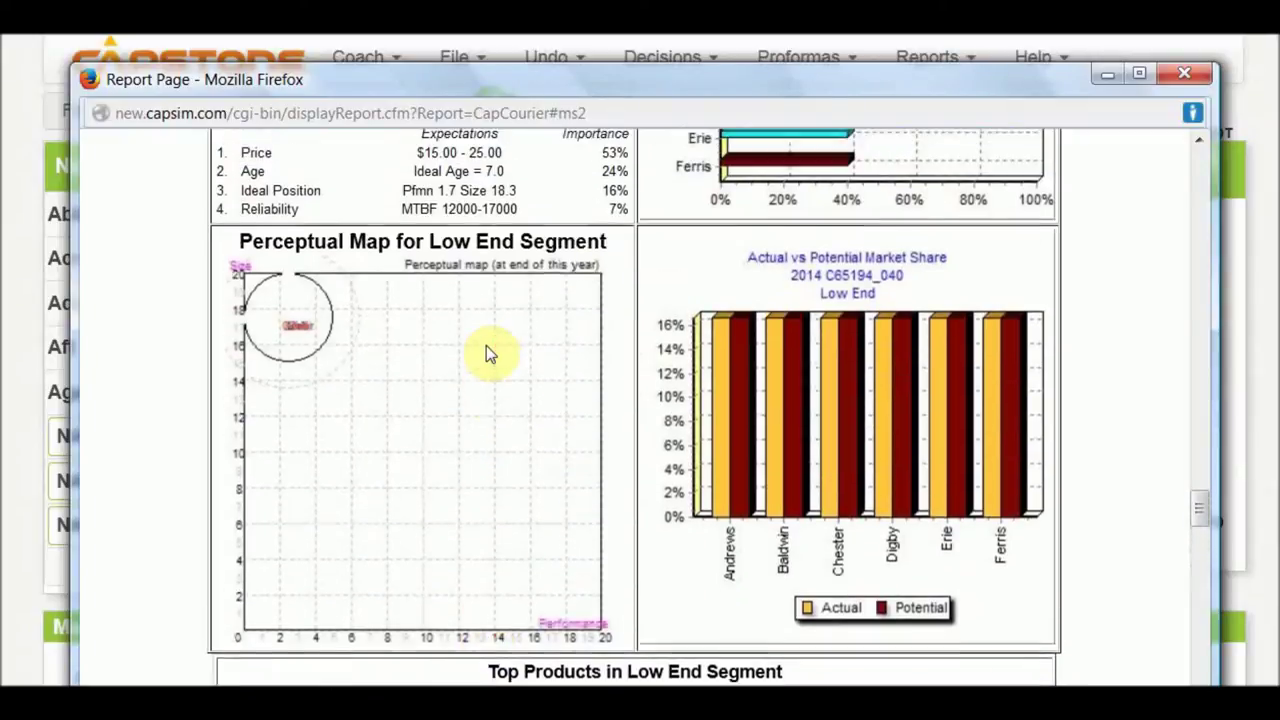
{"action": "scroll", "coordinate": [485, 344], "scroll_direction": "up", "scroll_amount": 3}
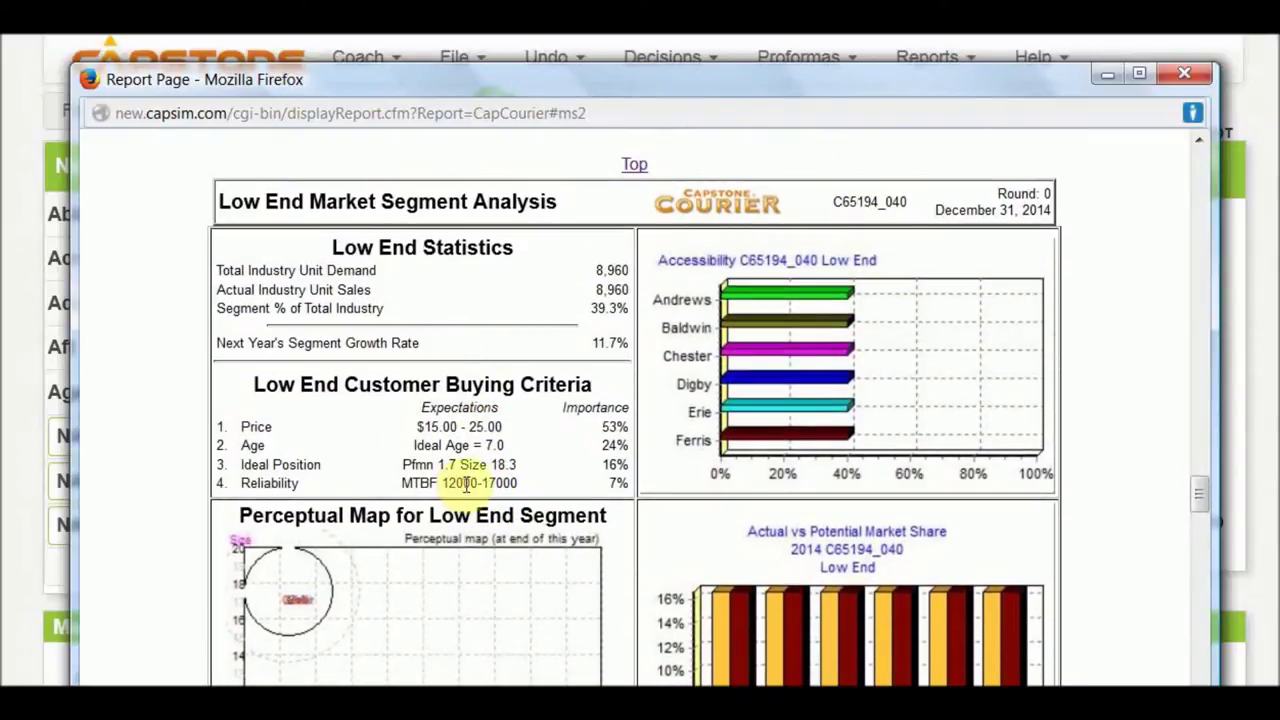
{"action": "left_click_drag", "start_coordinate": [506, 445], "coordinate": [407, 450]}
{"action": "scroll", "coordinate": [399, 445], "scroll_direction": "up", "scroll_amount": 15}
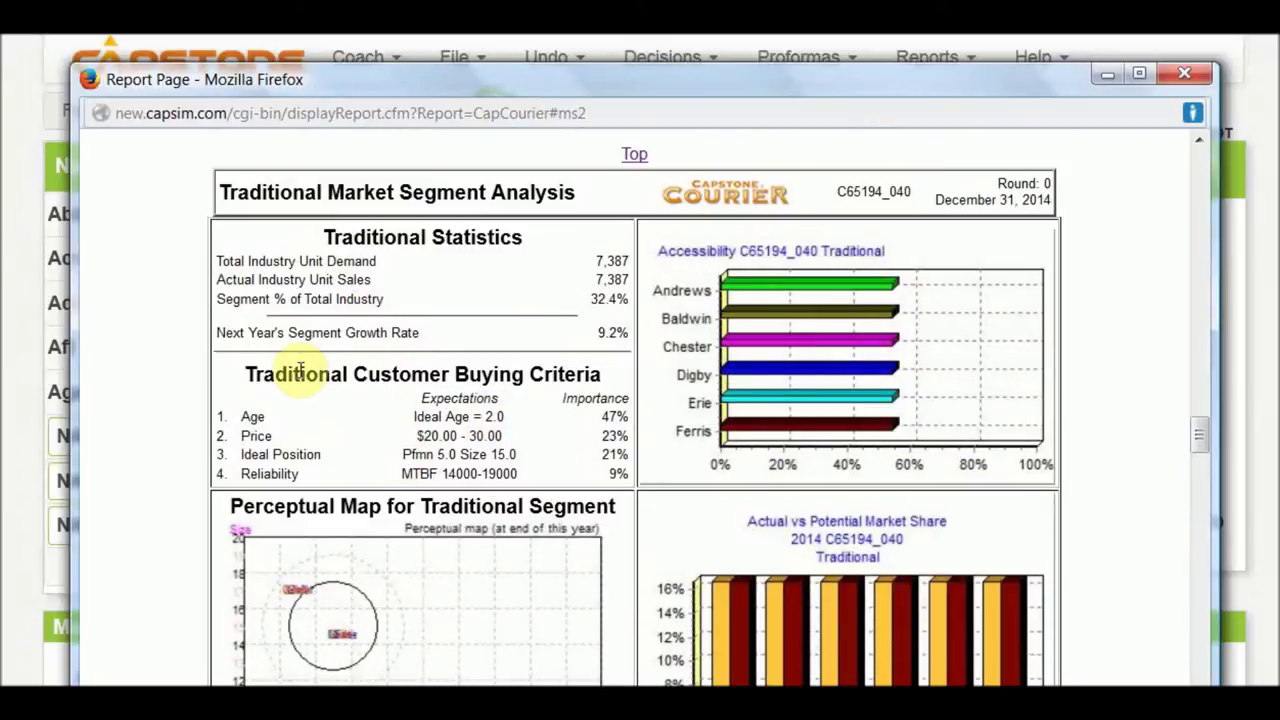
Highlight the Traditional ideal age of 2.0 and scroll down to the R&D charts
{"action": "left_click_drag", "start_coordinate": [484, 418], "coordinate": [512, 428]}
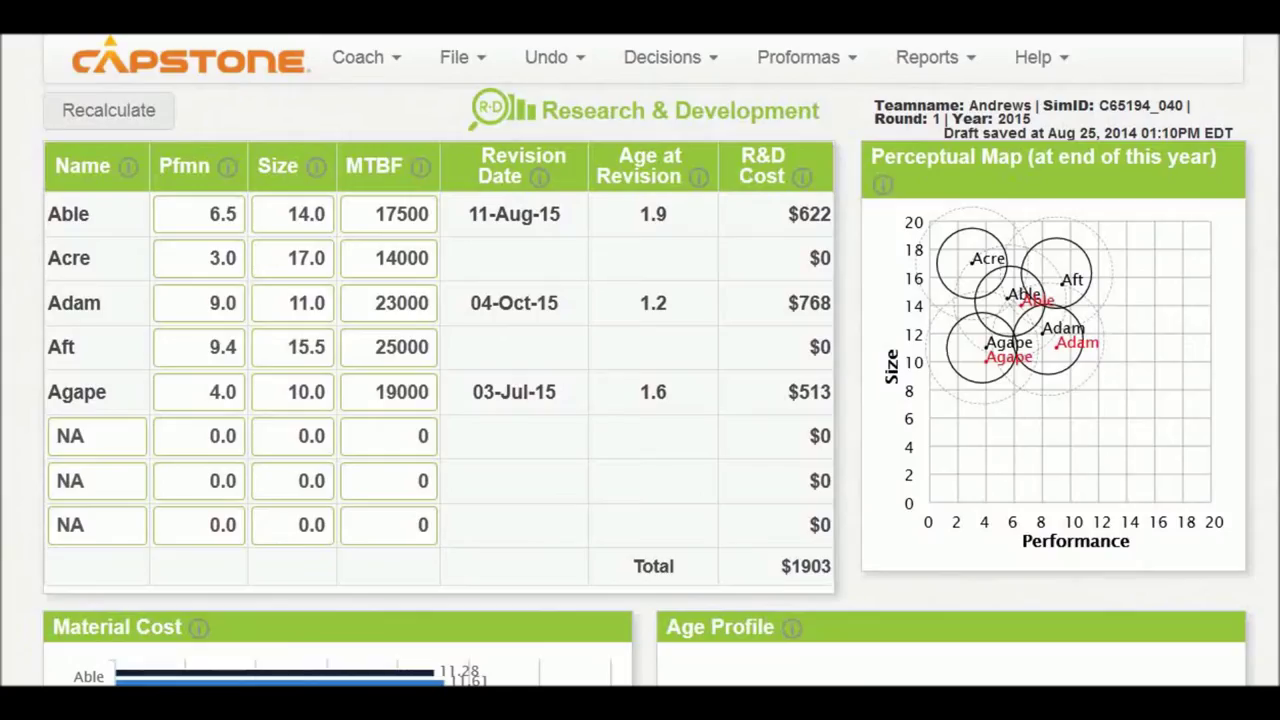
{"action": "scroll", "coordinate": [486, 386], "scroll_direction": "down", "scroll_amount": 4}
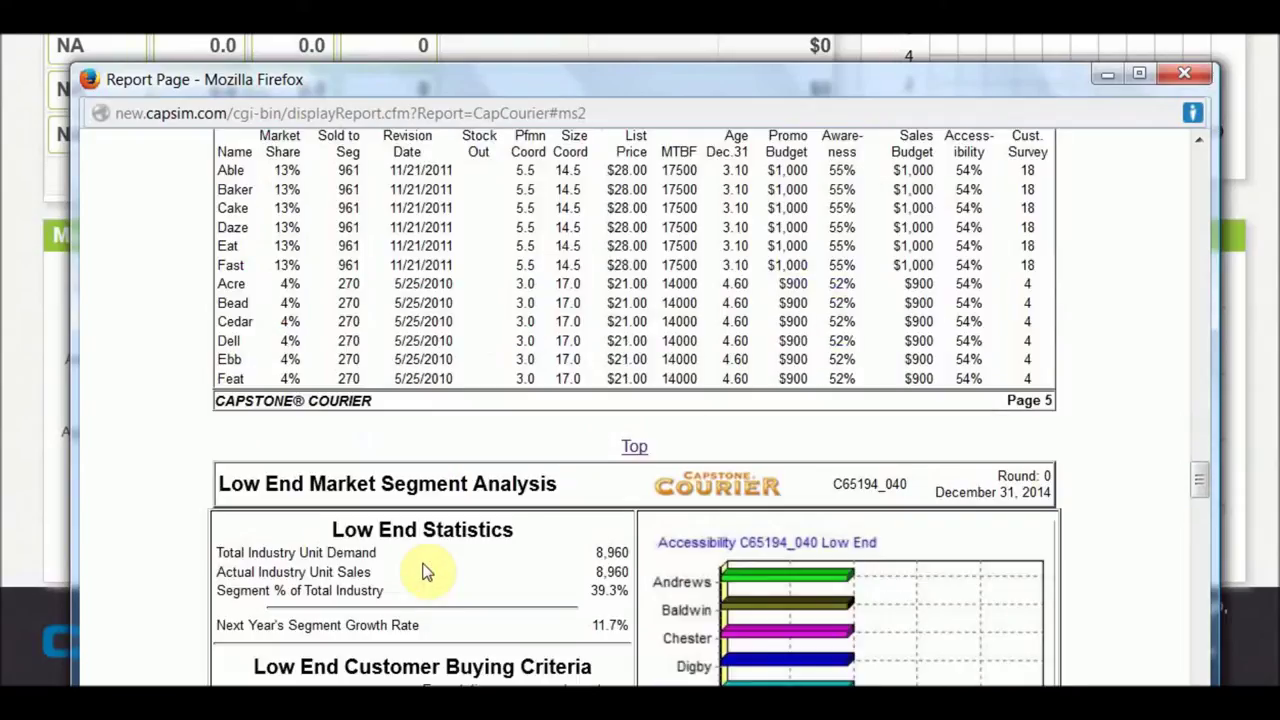
Mark Able's 13% Traditional market share in the top products table
{"action": "scroll", "coordinate": [422, 571], "scroll_direction": "up", "scroll_amount": 5}
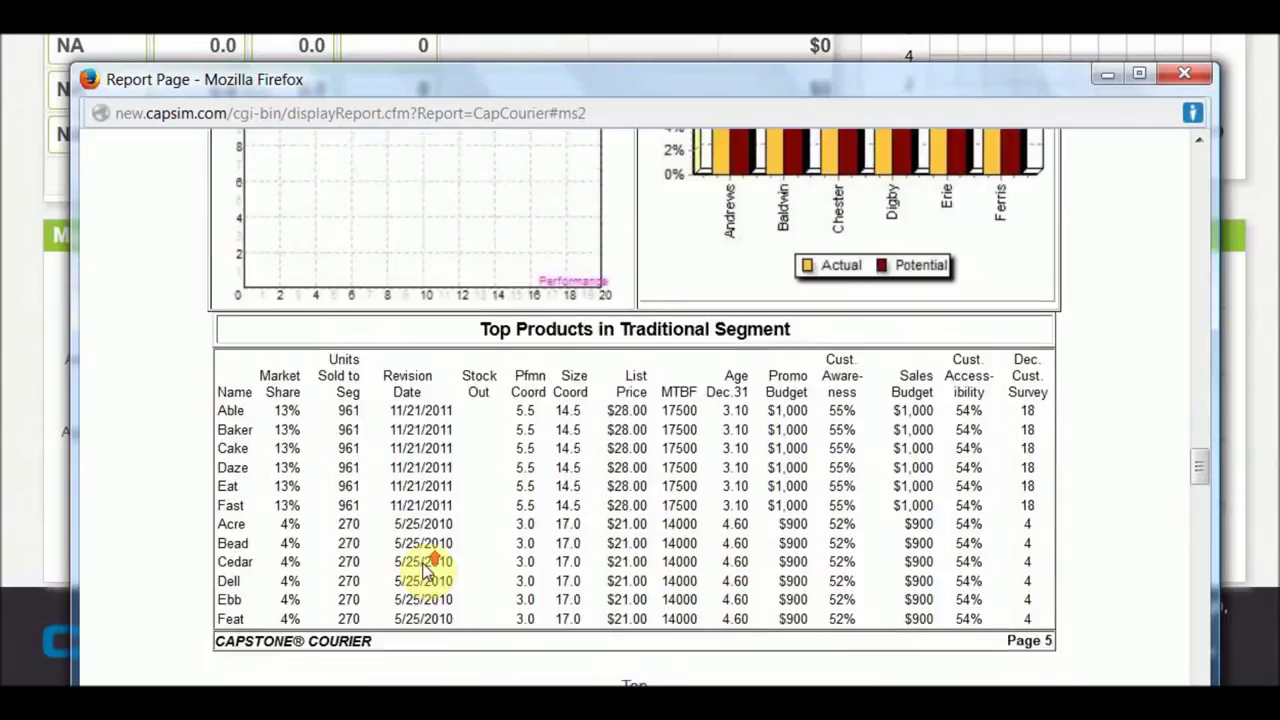
{"action": "scroll", "coordinate": [271, 508], "scroll_direction": "up", "scroll_amount": 8}
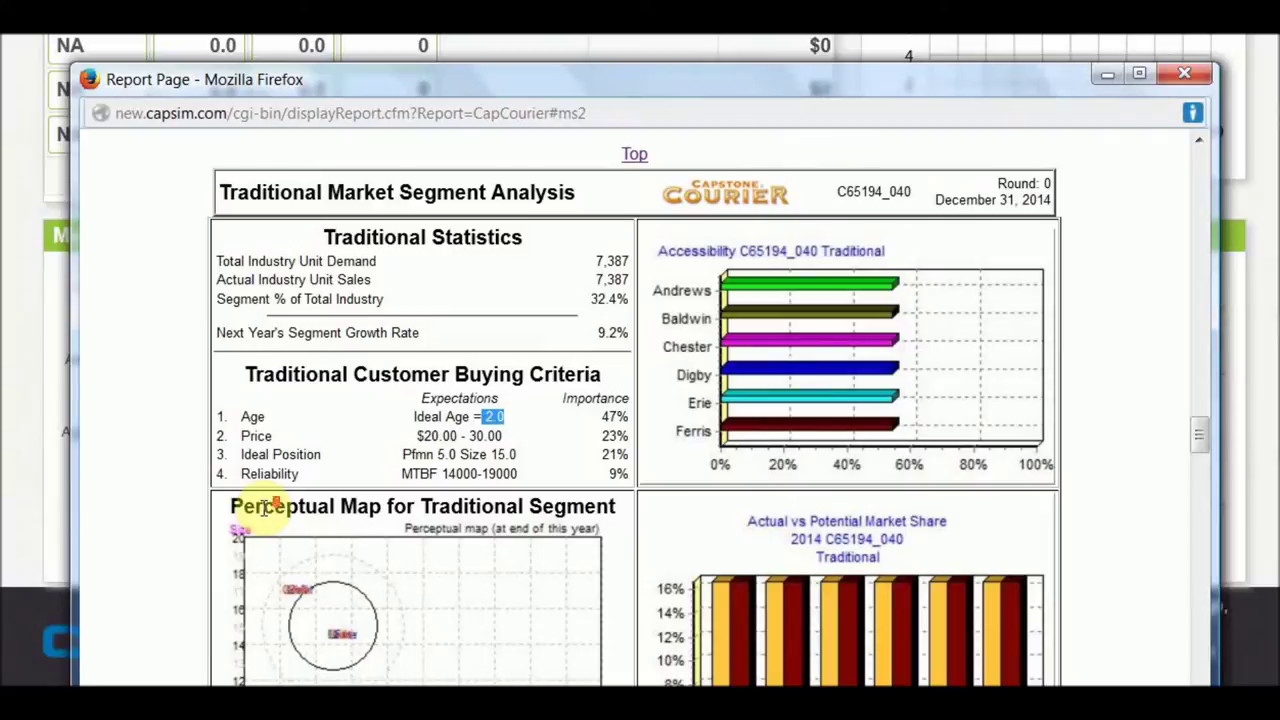
{"action": "scroll", "coordinate": [268, 515], "scroll_direction": "down", "scroll_amount": 6}
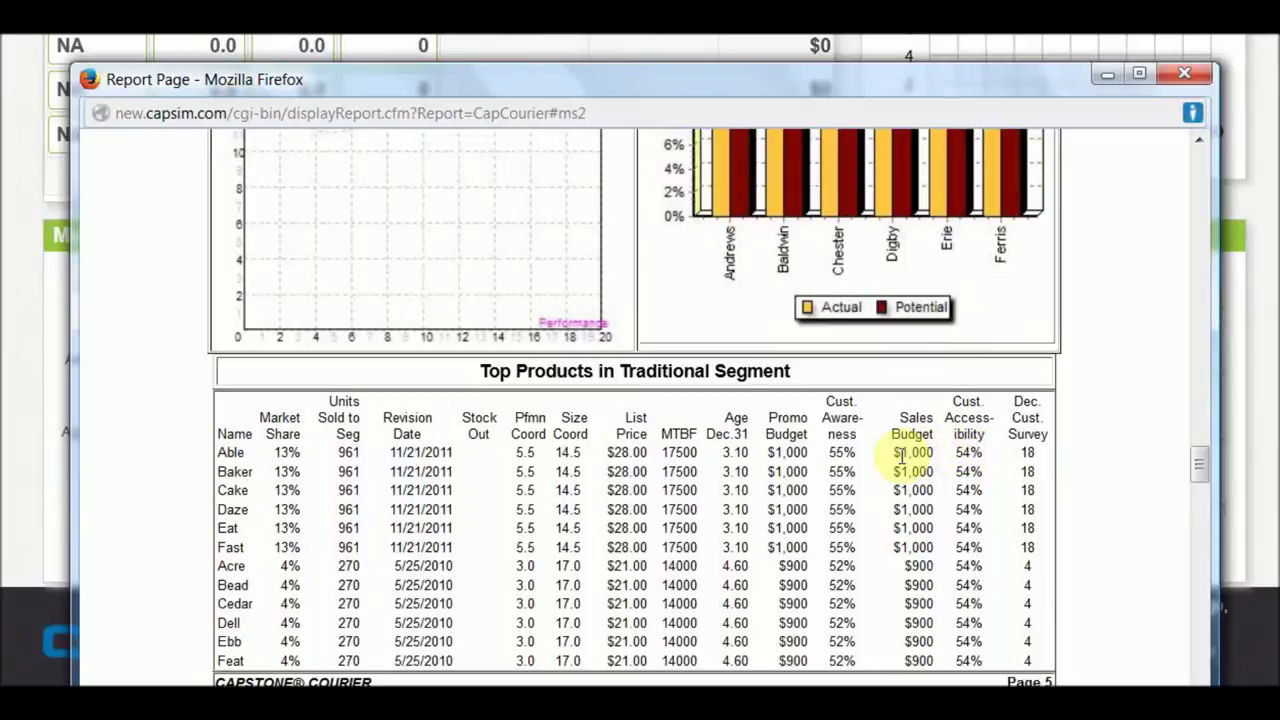
{"action": "double_click", "coordinate": [287, 452]}
{"action": "left_click_drag", "start_coordinate": [344, 452], "coordinate": [514, 446]}
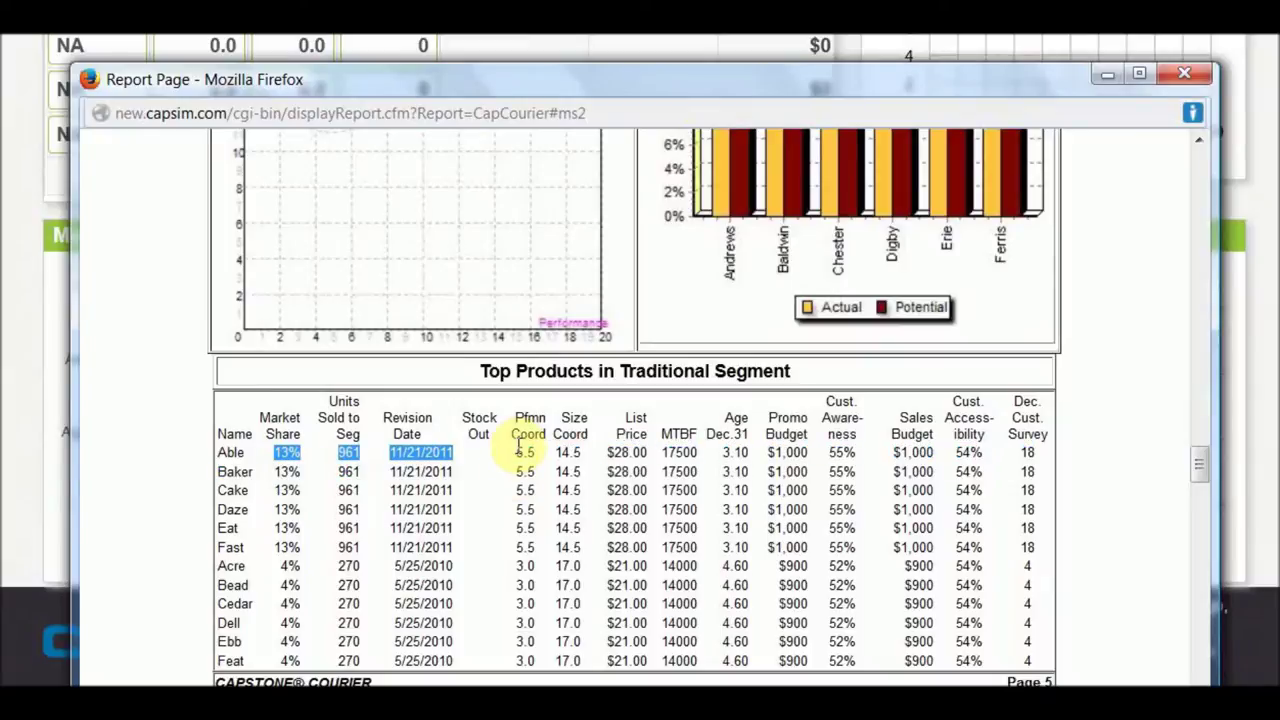
{"action": "scroll", "coordinate": [523, 449], "scroll_direction": "down", "scroll_amount": 10}
{"action": "scroll", "coordinate": [520, 452], "scroll_direction": "down", "scroll_amount": 10}
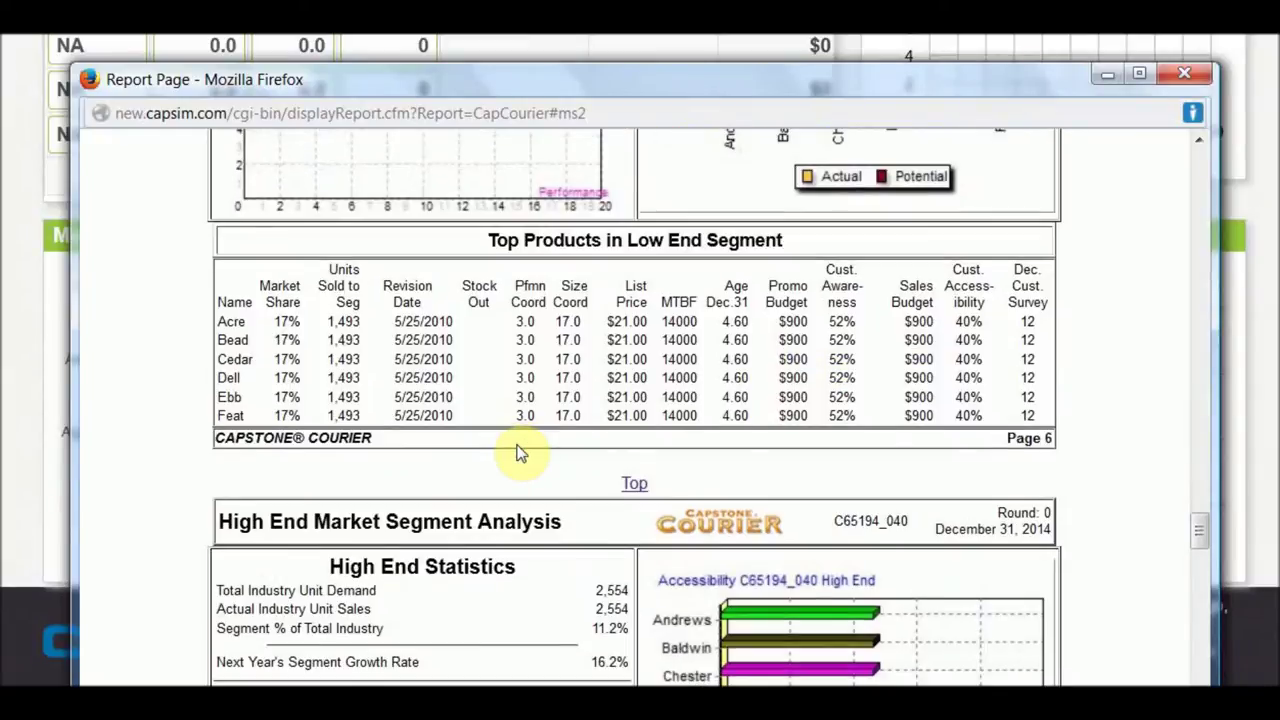
Mark Acre's 17% Low End share and the High End top products Adam through Fist
{"action": "left_click", "coordinate": [270, 318]}
{"action": "mouse_move", "coordinate": [275, 325]}
{"action": "left_mouse_down"}
{"action": "mouse_move", "coordinate": [340, 320]}
{"action": "mouse_move", "coordinate": [286, 323]}
{"action": "left_mouse_up"}
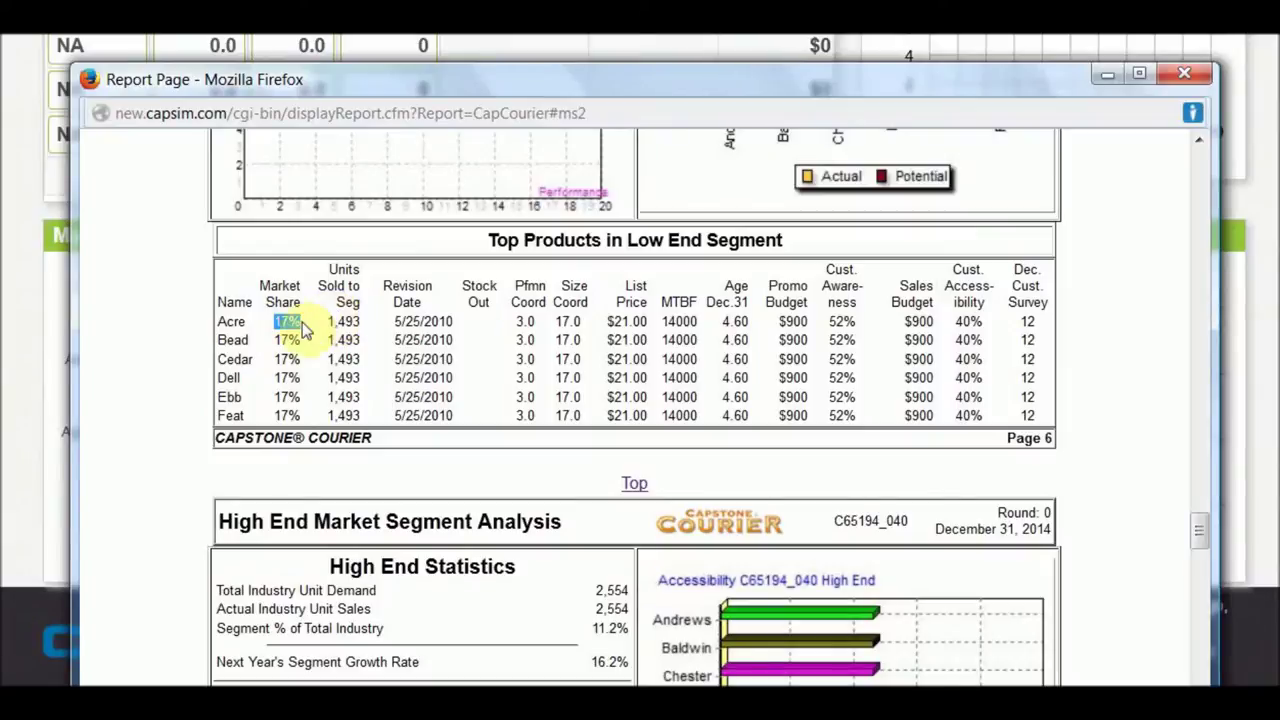
{"action": "scroll", "coordinate": [305, 320], "scroll_direction": "down", "scroll_amount": 7}
{"action": "scroll", "coordinate": [305, 322], "scroll_direction": "down", "scroll_amount": 6}
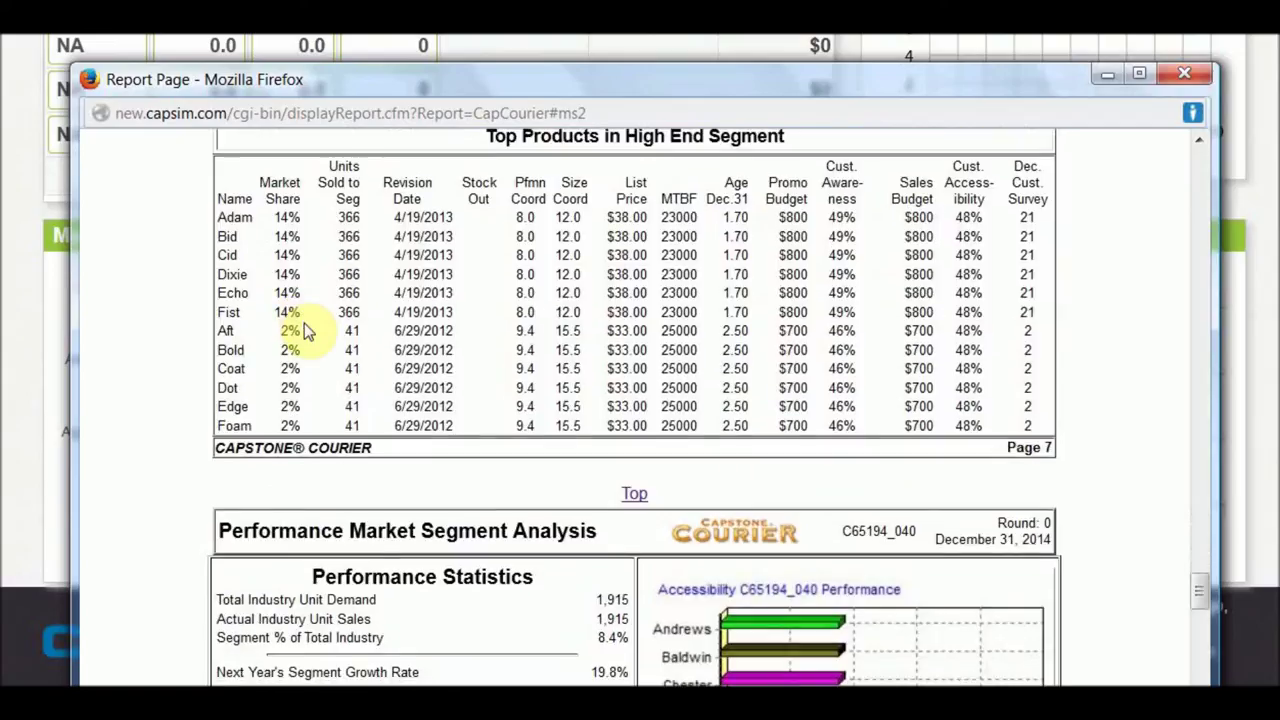
{"action": "scroll", "coordinate": [305, 323], "scroll_direction": "up", "scroll_amount": 2}
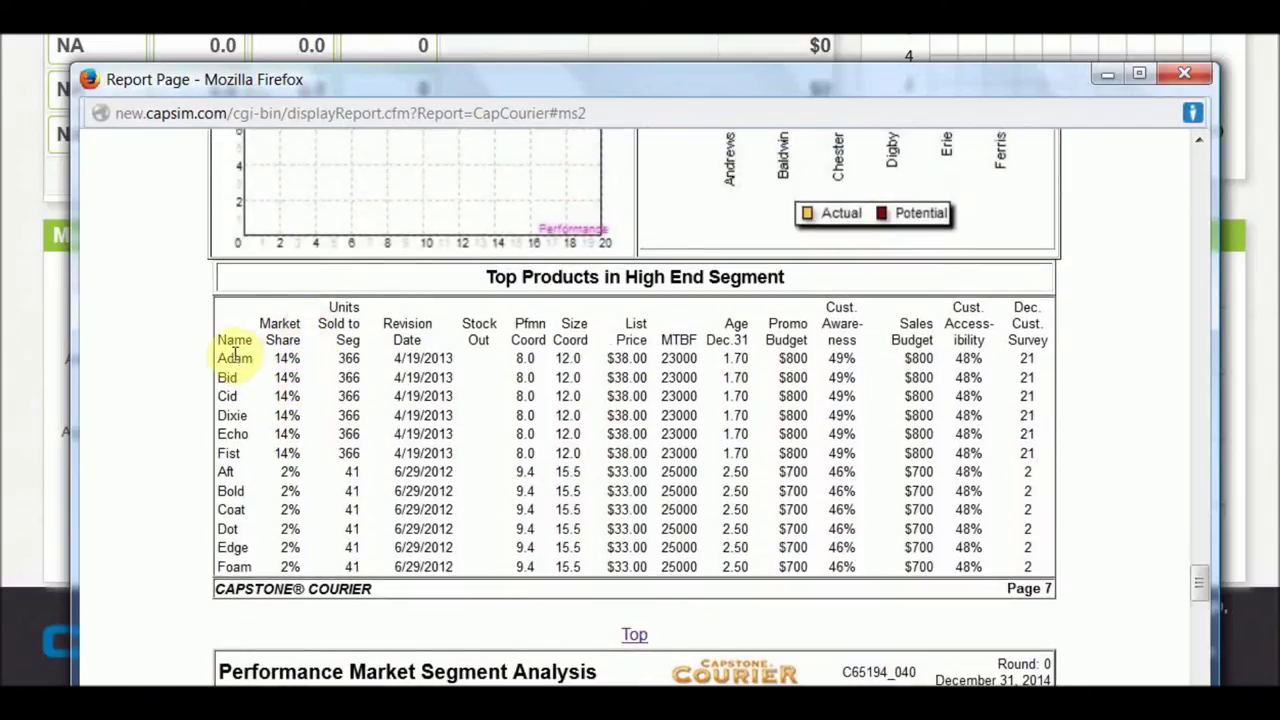
{"action": "left_click_drag", "start_coordinate": [222, 352], "coordinate": [329, 571]}
{"action": "left_click", "coordinate": [329, 563]}
Re-mark Acre and Able's 13% share, then scroll up to the Production Information table
{"action": "scroll", "coordinate": [319, 543], "scroll_direction": "up", "scroll_amount": 5}
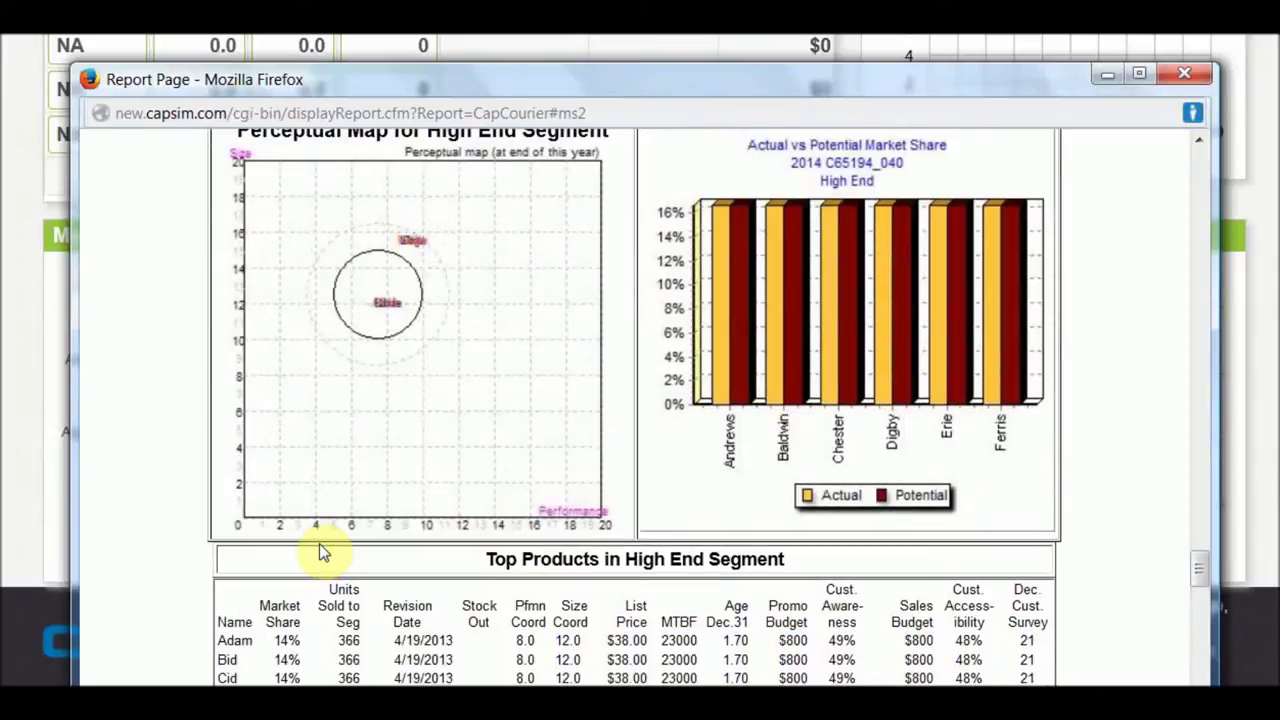
{"action": "scroll", "coordinate": [315, 540], "scroll_direction": "up", "scroll_amount": 4}
{"action": "scroll", "coordinate": [300, 543], "scroll_direction": "up", "scroll_amount": 2}
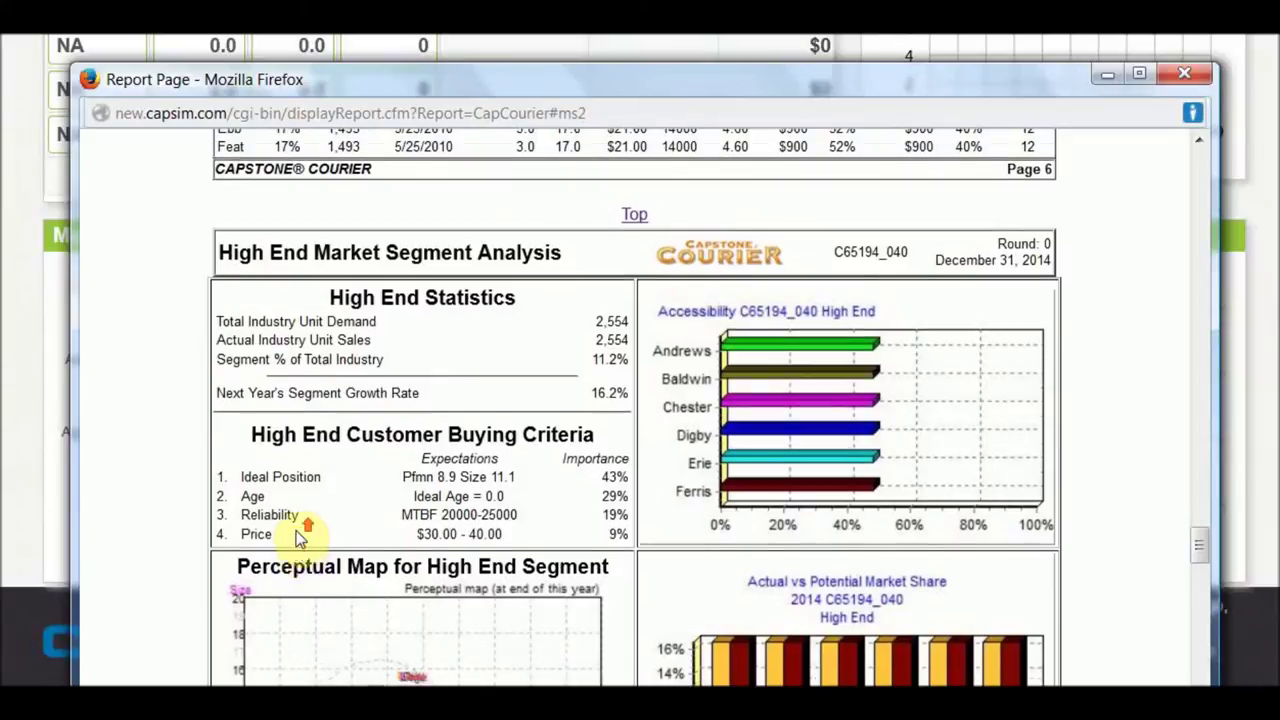
{"action": "scroll", "coordinate": [298, 540], "scroll_direction": "up", "scroll_amount": 4}
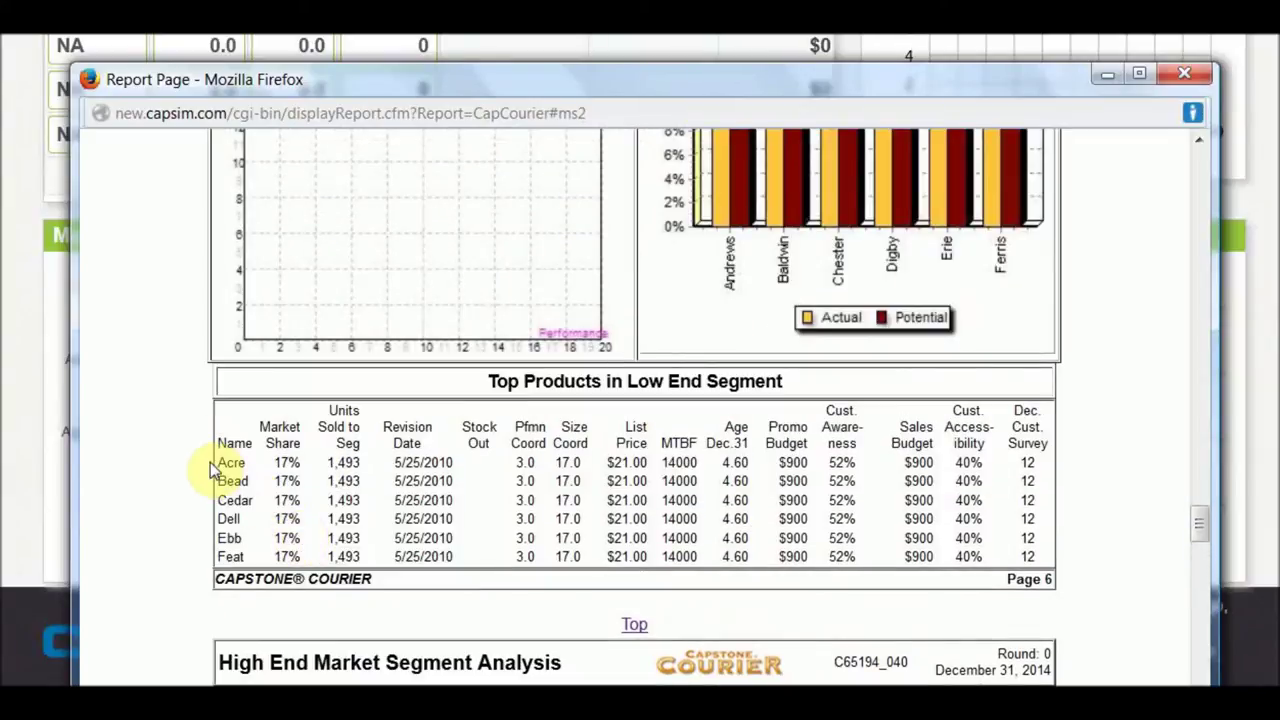
{"action": "scroll", "coordinate": [209, 470], "scroll_direction": "up", "scroll_amount": 15}
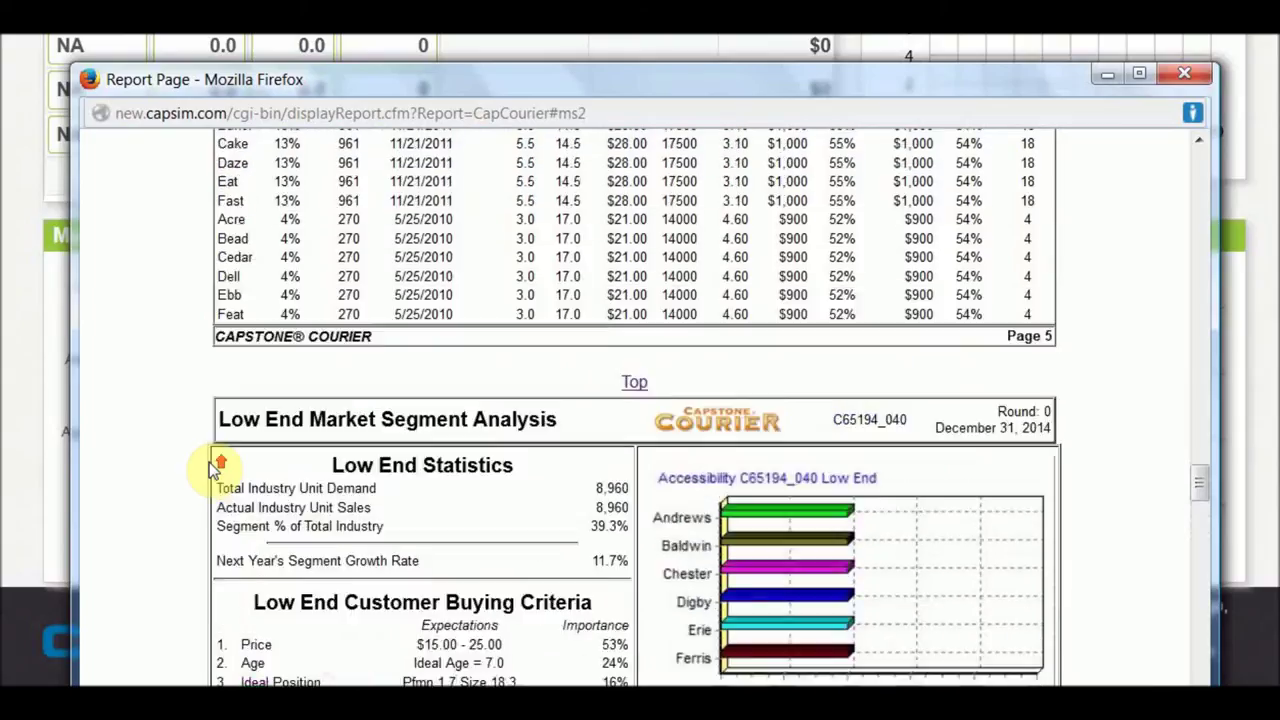
{"action": "scroll", "coordinate": [209, 462], "scroll_direction": "down", "scroll_amount": 20}
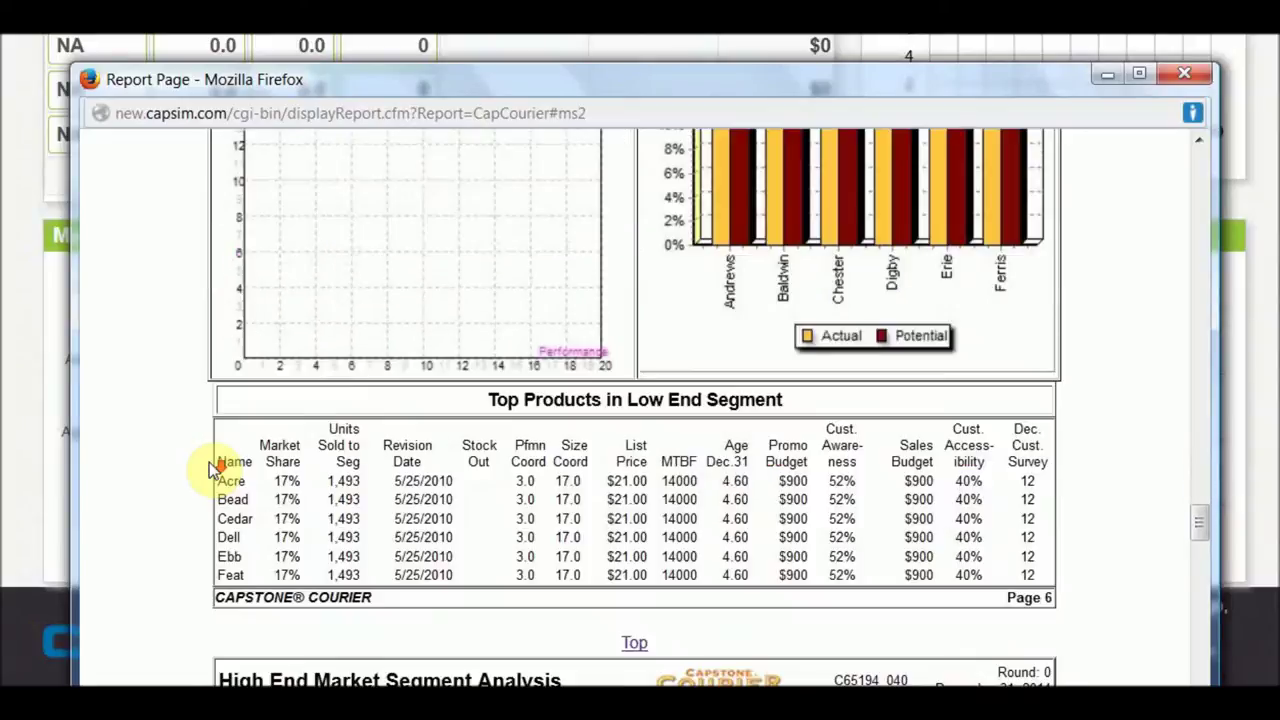
{"action": "left_click_drag", "start_coordinate": [217, 321], "coordinate": [257, 326]}
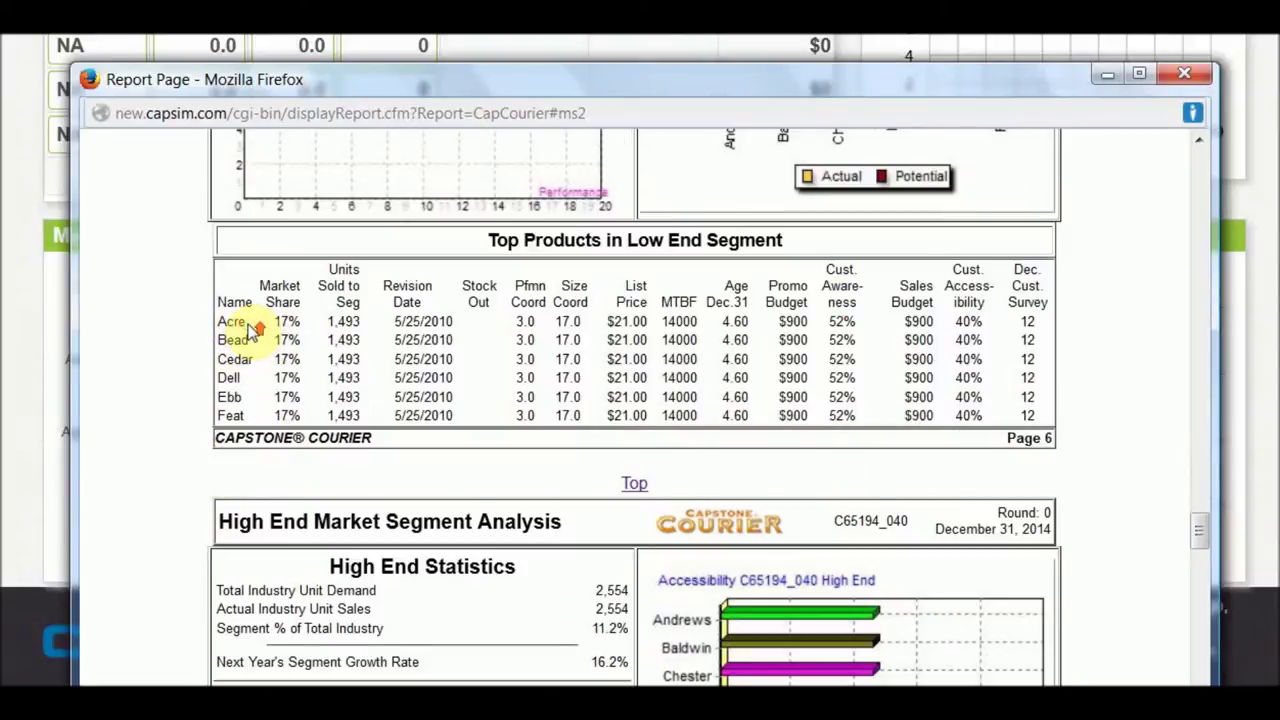
{"action": "scroll", "coordinate": [248, 330], "scroll_direction": "up", "scroll_amount": 10}
{"action": "scroll", "coordinate": [250, 322], "scroll_direction": "up", "scroll_amount": 5}
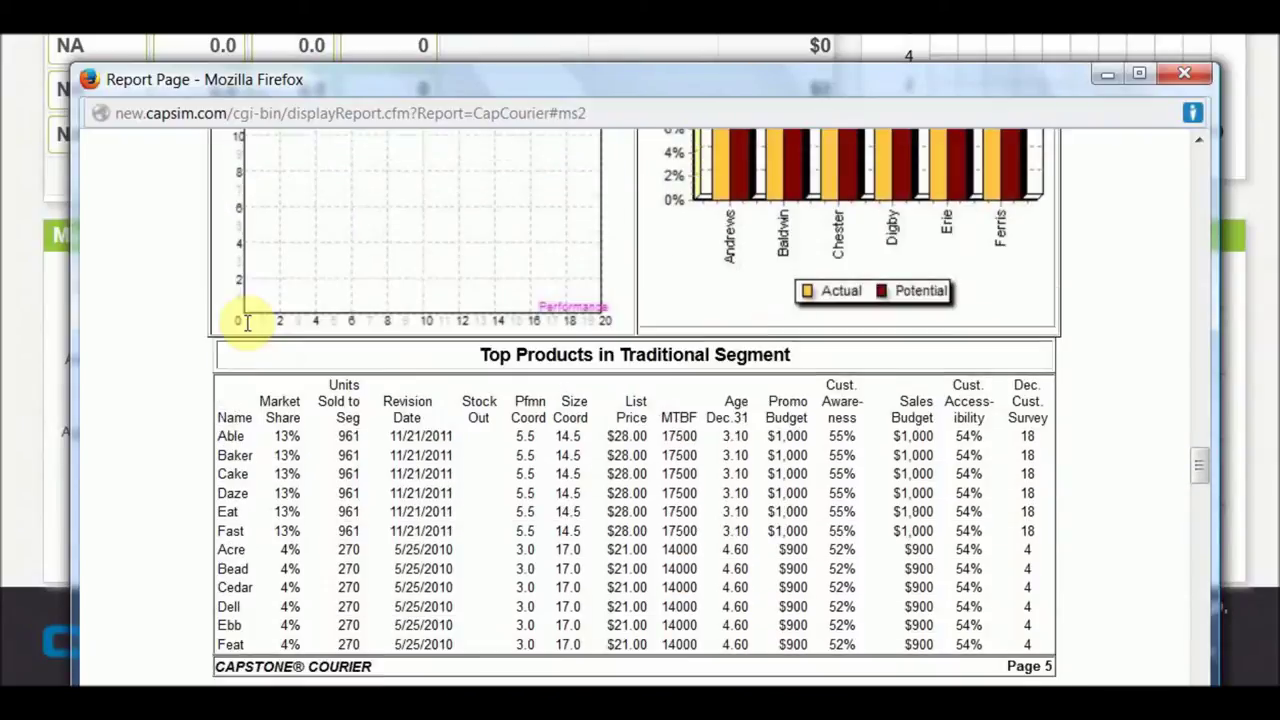
{"action": "left_click_drag", "start_coordinate": [222, 446], "coordinate": [340, 460]}
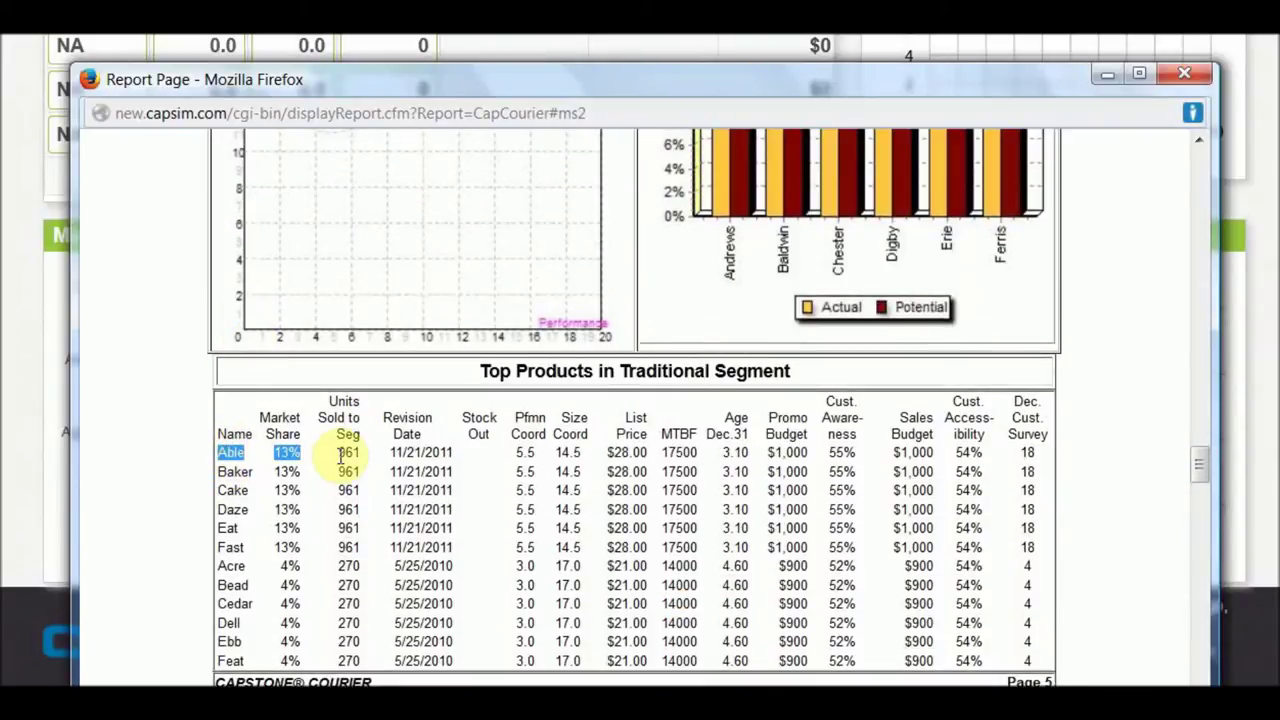
{"action": "scroll", "coordinate": [340, 460], "scroll_direction": "up", "scroll_amount": 15}
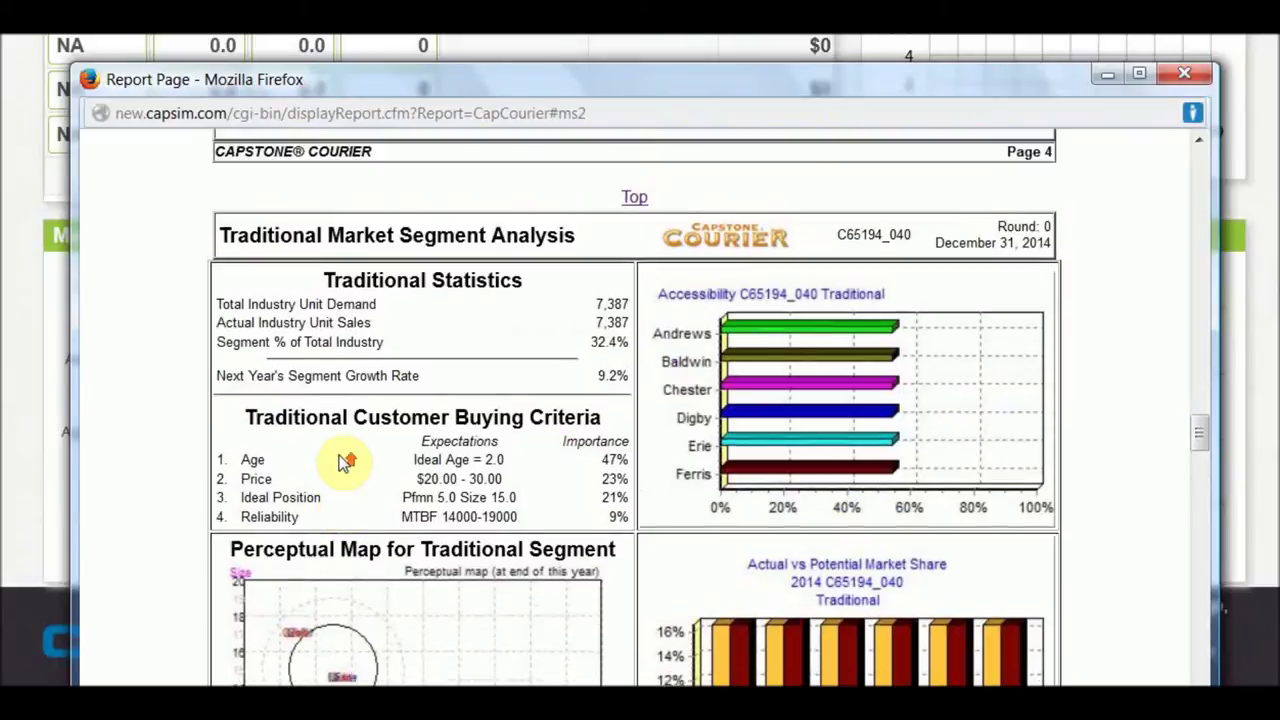
{"action": "scroll", "coordinate": [340, 455], "scroll_direction": "up", "scroll_amount": 3}
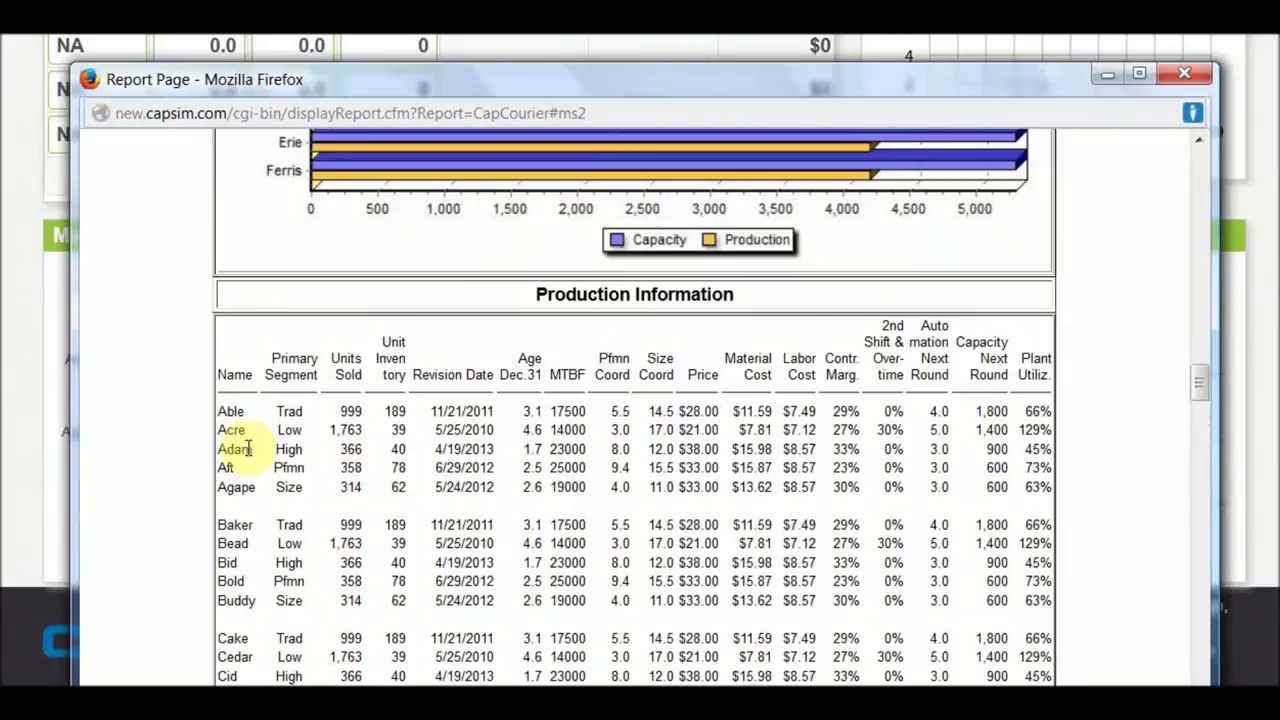
Highlight Able's Trad segment, 999 units sold, 189 inventory and 66% plant utilization in Production Information
{"action": "left_click_drag", "start_coordinate": [218, 410], "coordinate": [311, 420]}
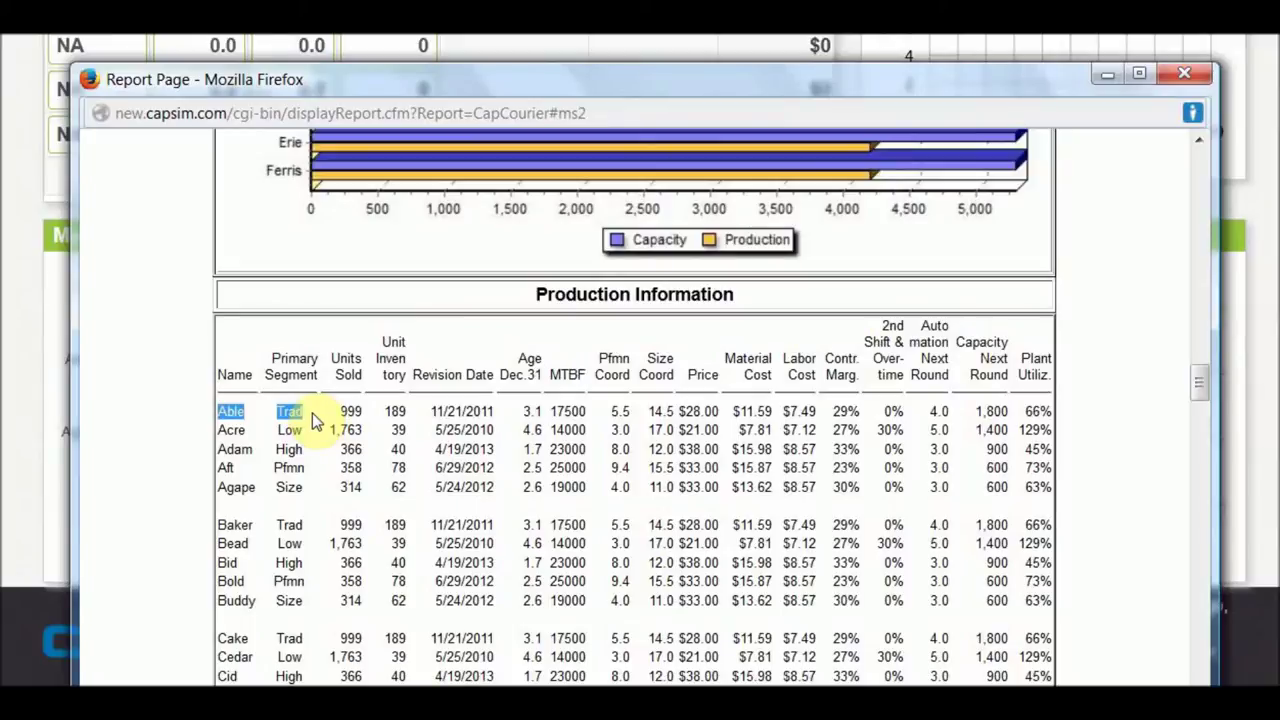
{"action": "left_click_drag", "start_coordinate": [306, 413], "coordinate": [352, 415]}
{"action": "left_click", "coordinate": [289, 414], "text": "ctrl"}
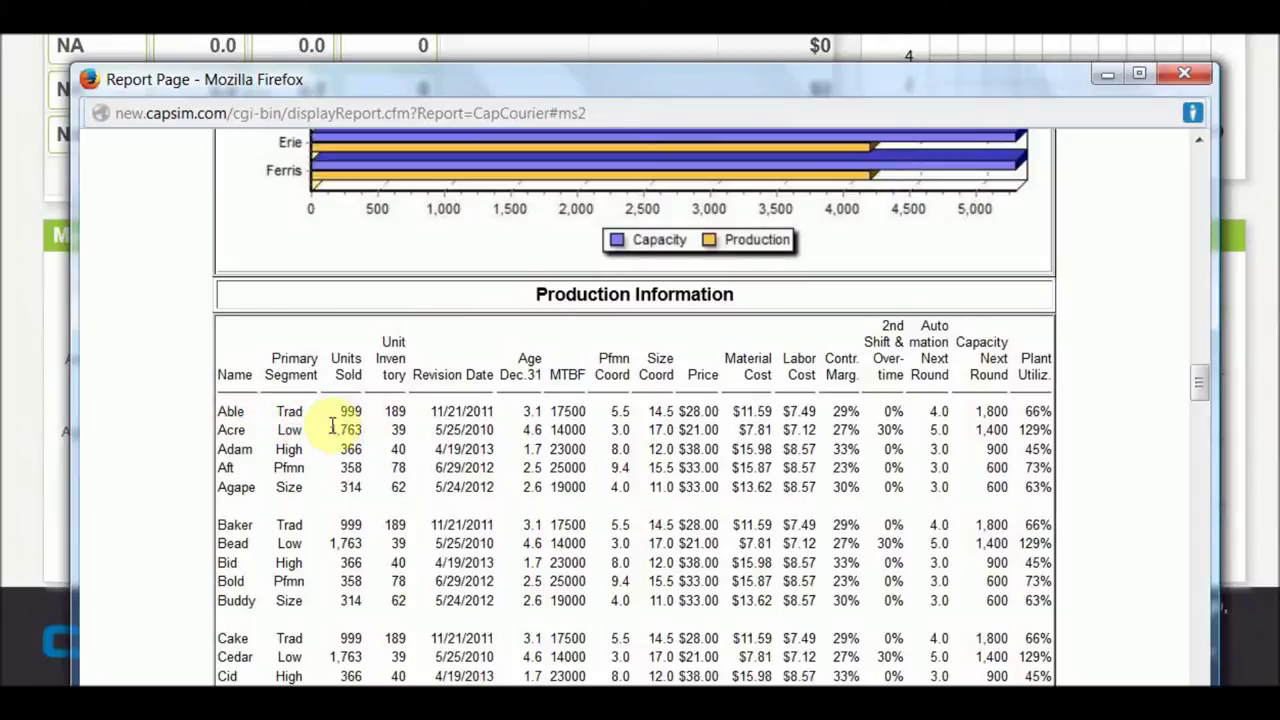
{"action": "left_click_drag", "start_coordinate": [341, 410], "coordinate": [363, 408]}
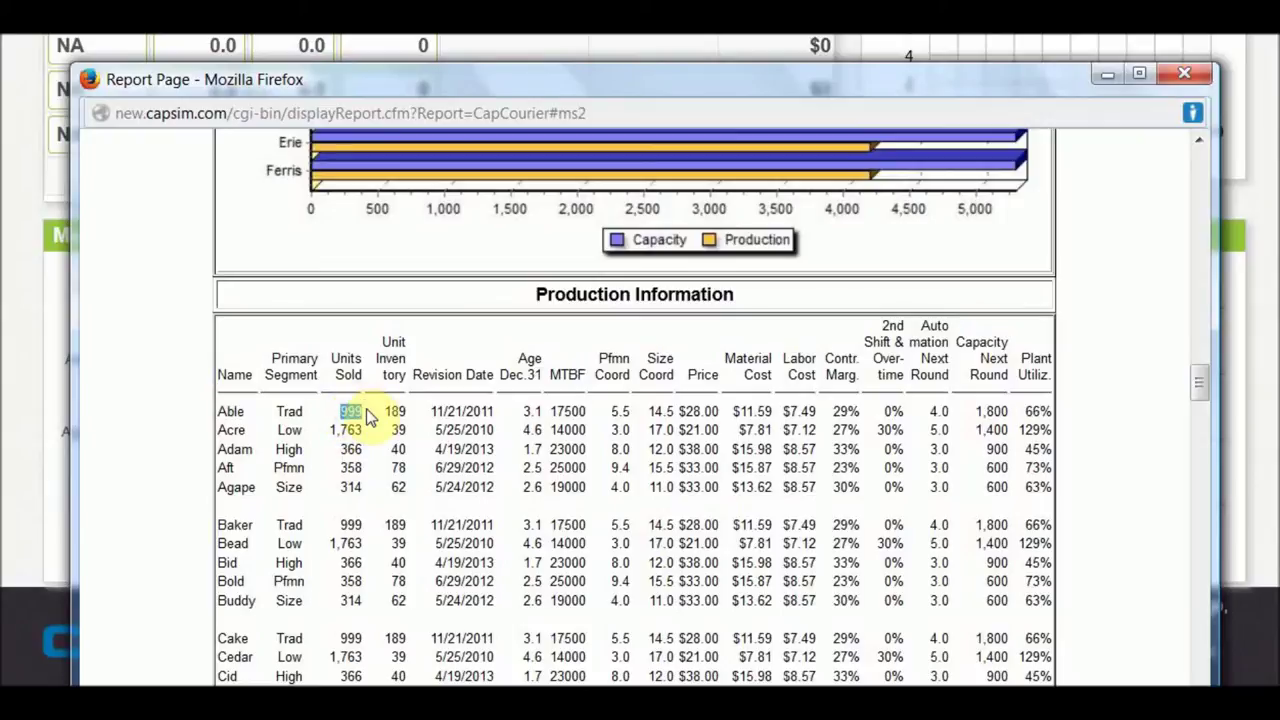
{"action": "left_click", "coordinate": [368, 410]}
{"action": "double_click", "coordinate": [395, 411]}
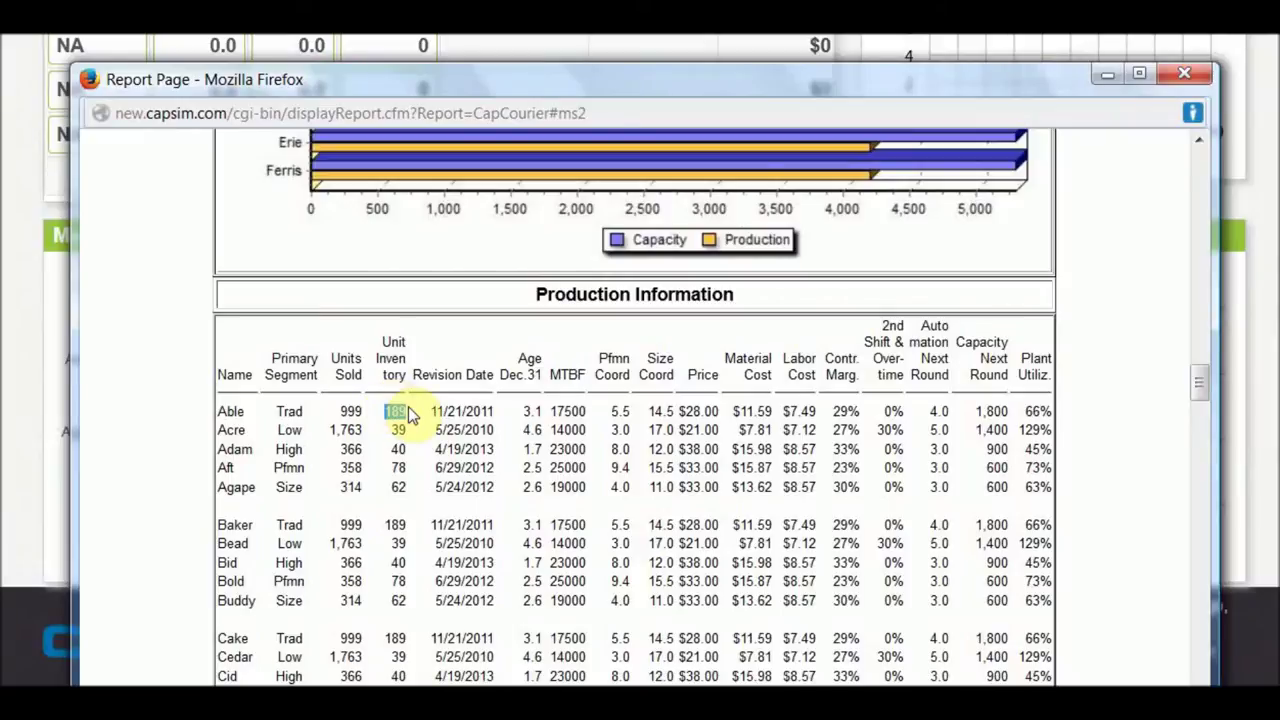
{"action": "left_click_drag", "start_coordinate": [1026, 412], "coordinate": [1062, 418]}
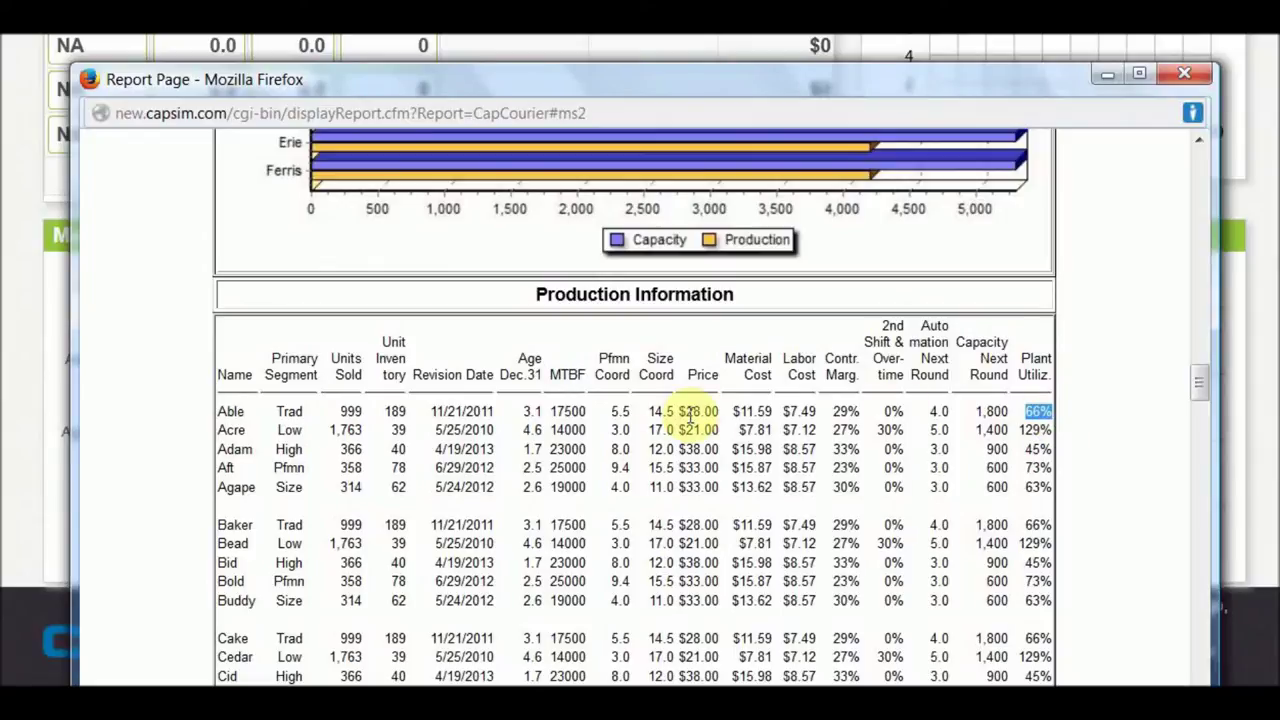
Highlight Able's $28.00 price and 29% contribution margin in the production table
{"action": "left_click_drag", "start_coordinate": [679, 411], "coordinate": [724, 412]}
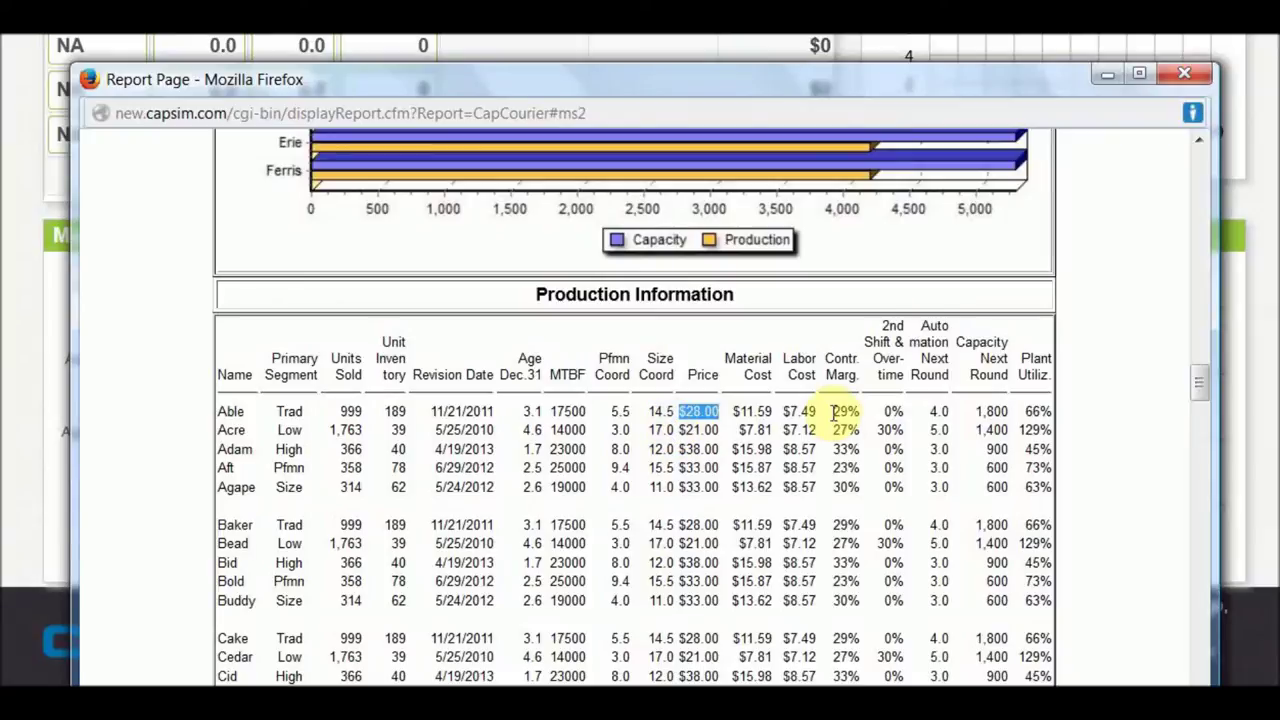
{"action": "left_click_drag", "start_coordinate": [828, 411], "coordinate": [857, 412]}
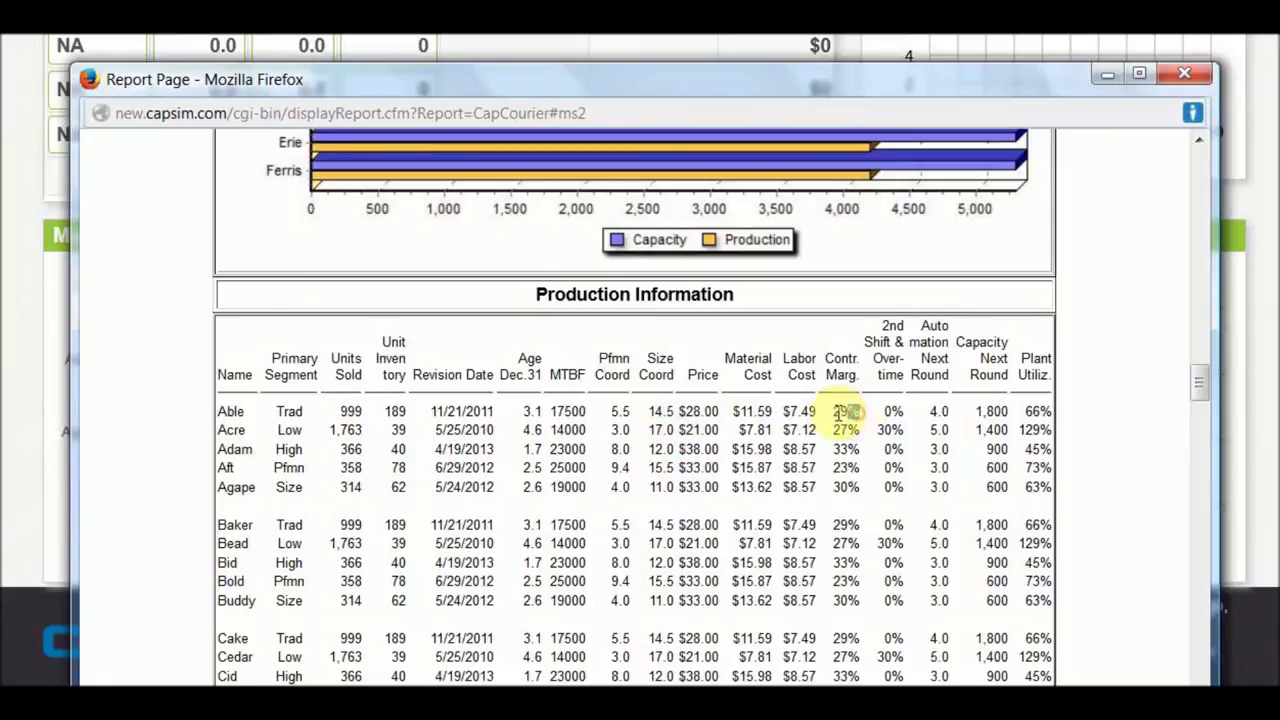
{"action": "left_click", "coordinate": [832, 412]}
{"action": "left_click", "coordinate": [838, 411]}
{"action": "double_click", "coordinate": [838, 411]}
{"action": "left_click", "coordinate": [848, 486]}
{"action": "left_click_drag", "start_coordinate": [834, 411], "coordinate": [868, 421]}
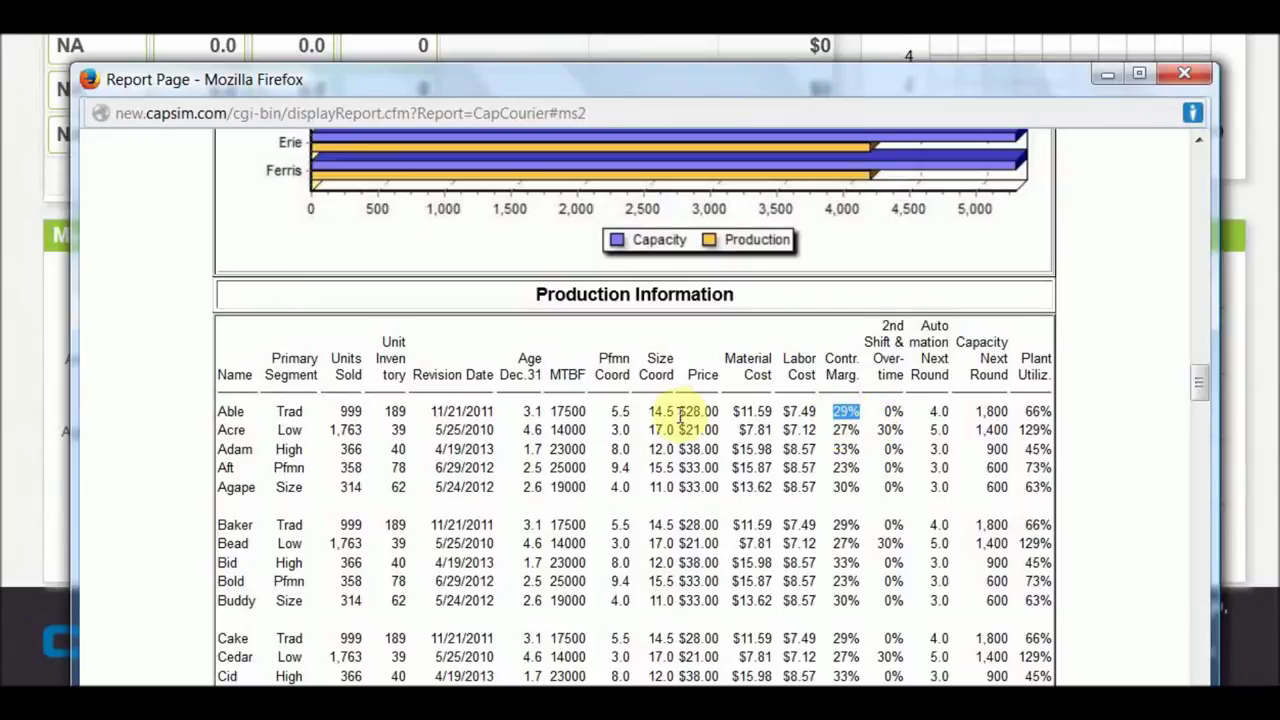
{"action": "left_click_drag", "start_coordinate": [682, 411], "coordinate": [766, 412]}
{"action": "left_click", "coordinate": [887, 436]}
{"action": "left_click_drag", "start_coordinate": [680, 411], "coordinate": [714, 411]}
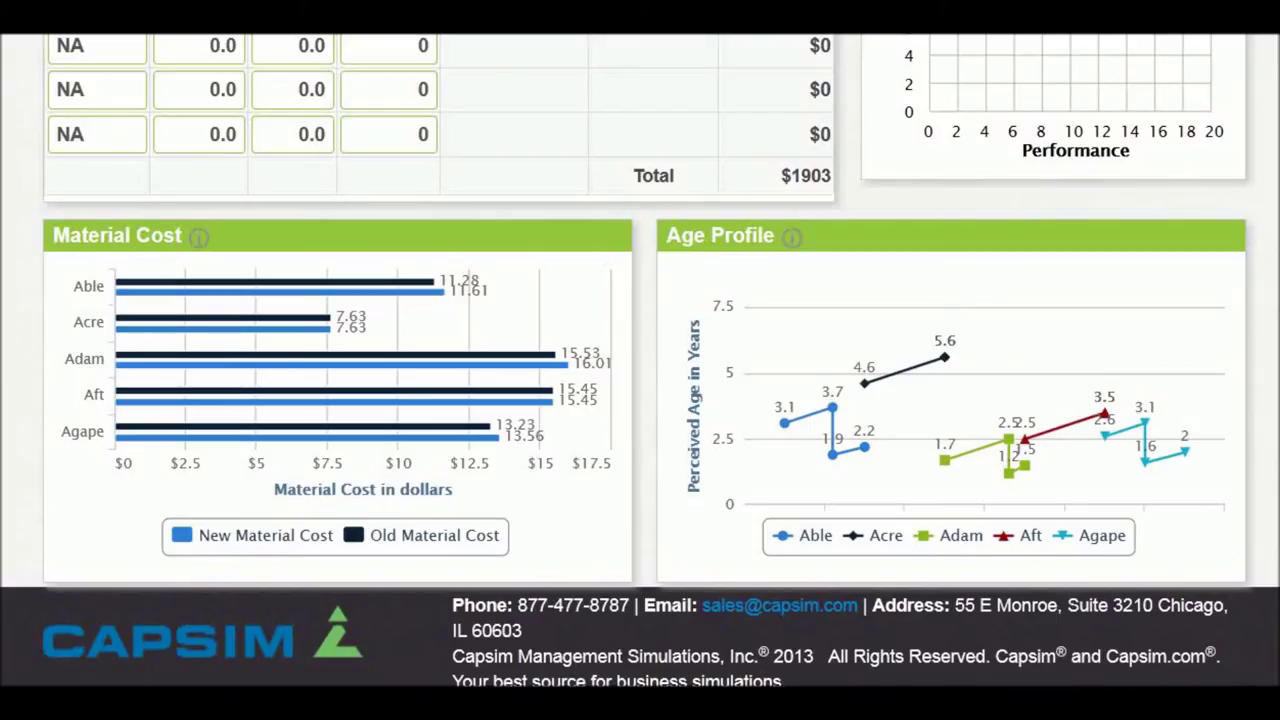
Check Able's $11.28 material cost, then highlight its 66% plant utilization and 0% second shift
{"action": "mouse_move", "coordinate": [462, 302]}
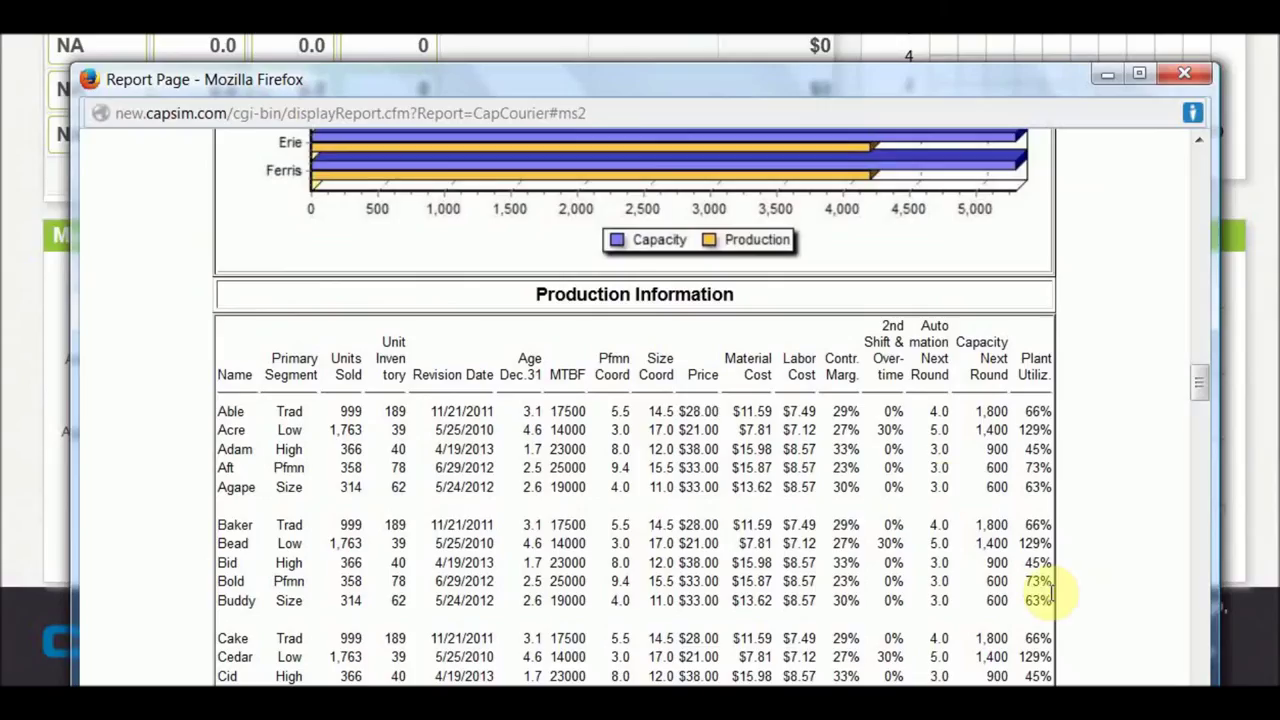
{"action": "left_click", "coordinate": [721, 411]}
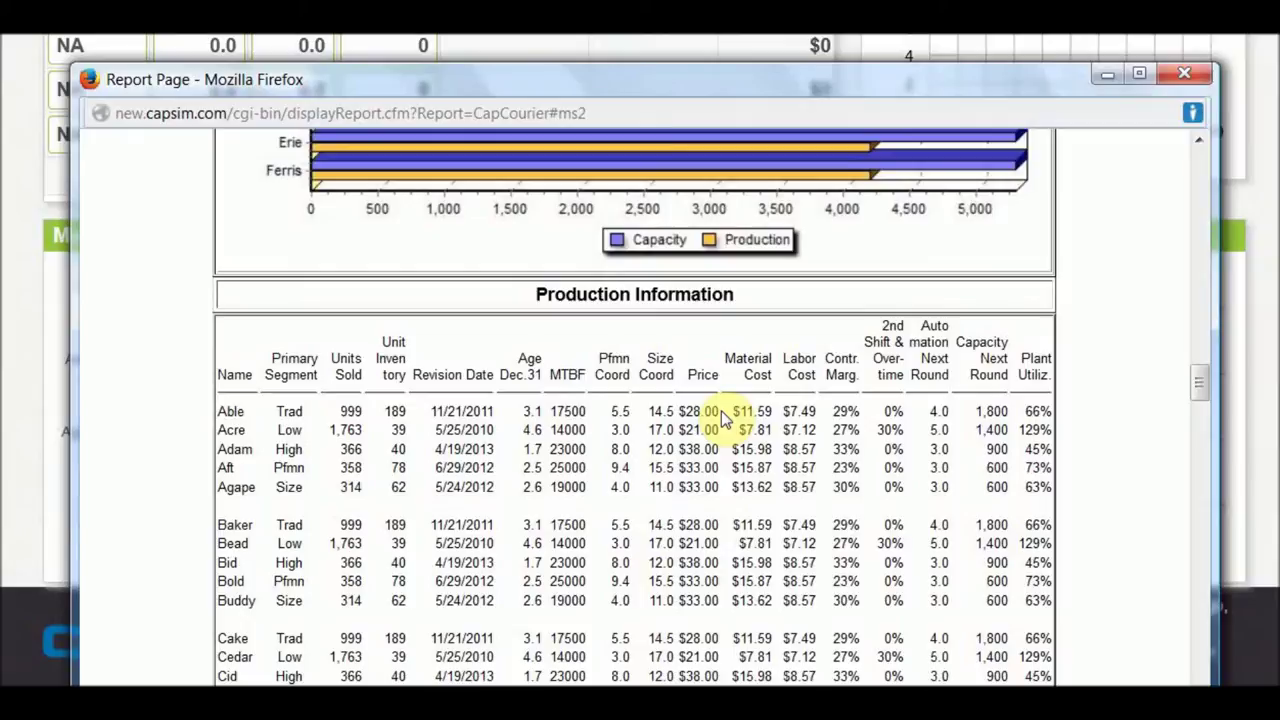
{"action": "double_click", "coordinate": [1035, 411]}
{"action": "double_click", "coordinate": [893, 411]}
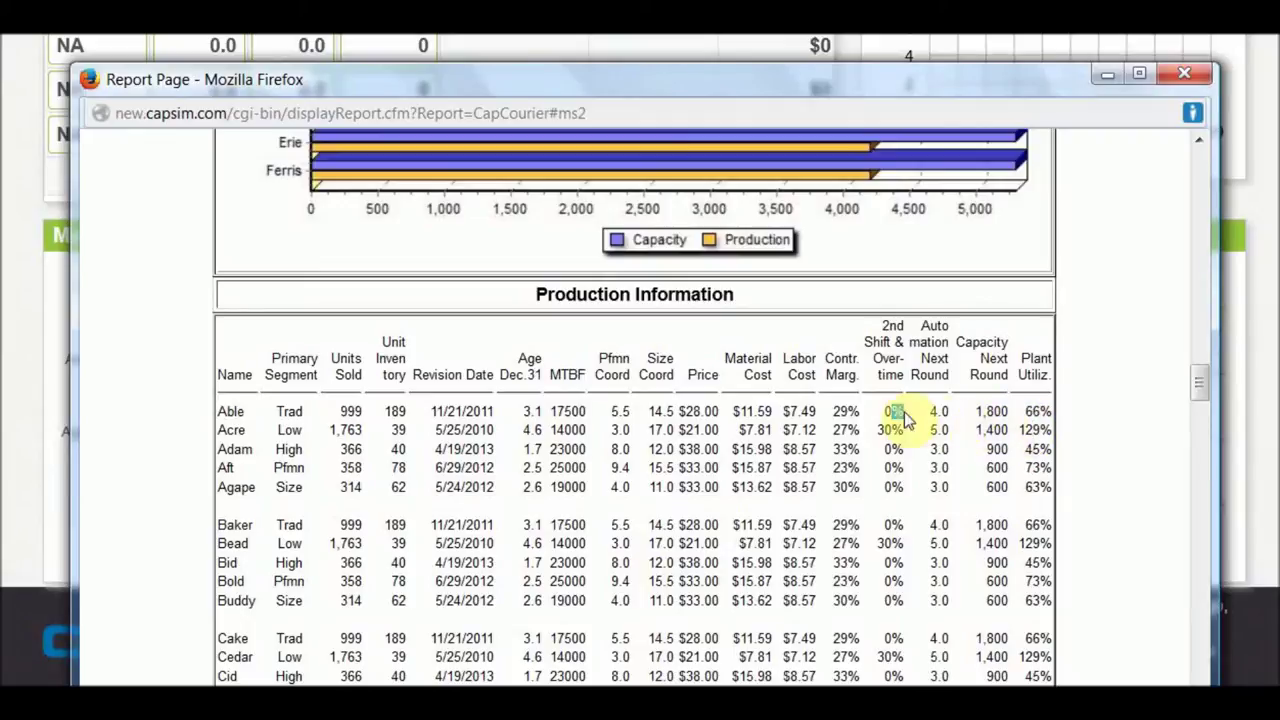
{"action": "left_click", "coordinate": [1027, 412]}
{"action": "double_click", "coordinate": [1030, 412]}
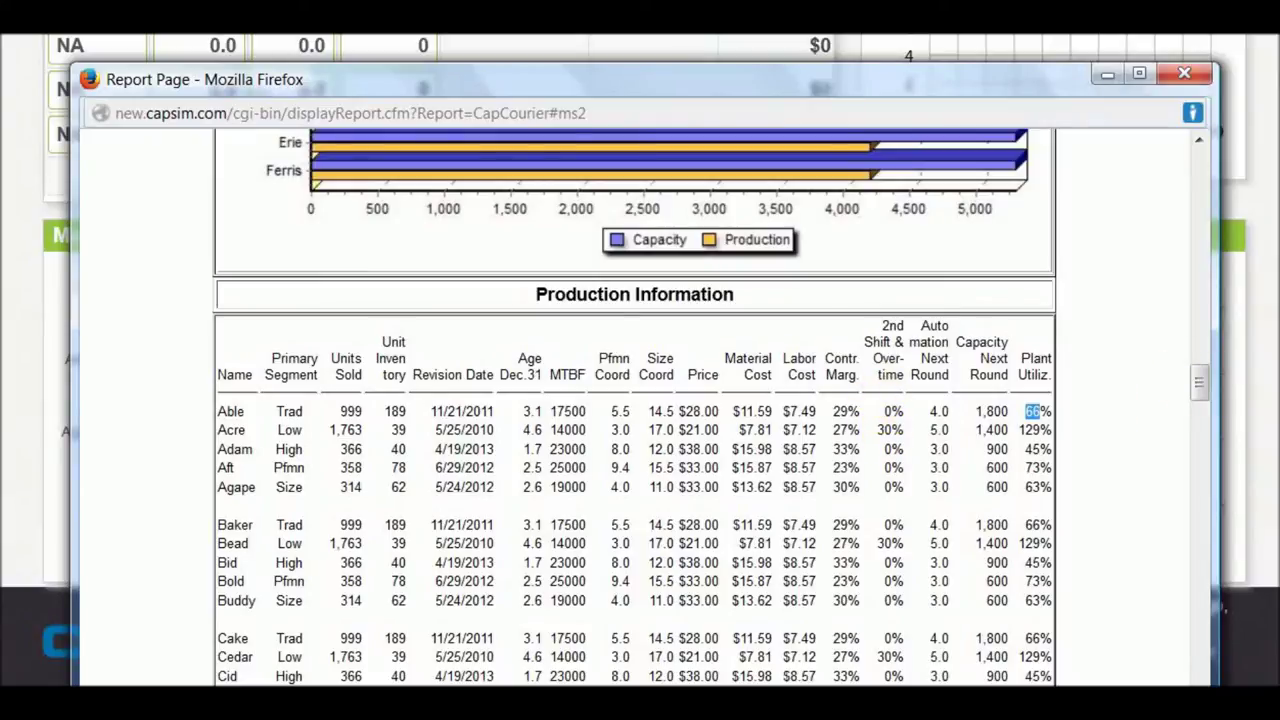
{"action": "left_click", "coordinate": [1229, 434]}
Switch the Capstone decision screen to the Marketing page through the Decisions menu
{"action": "scroll", "coordinate": [1180, 414], "scroll_direction": "up", "scroll_amount": 5}
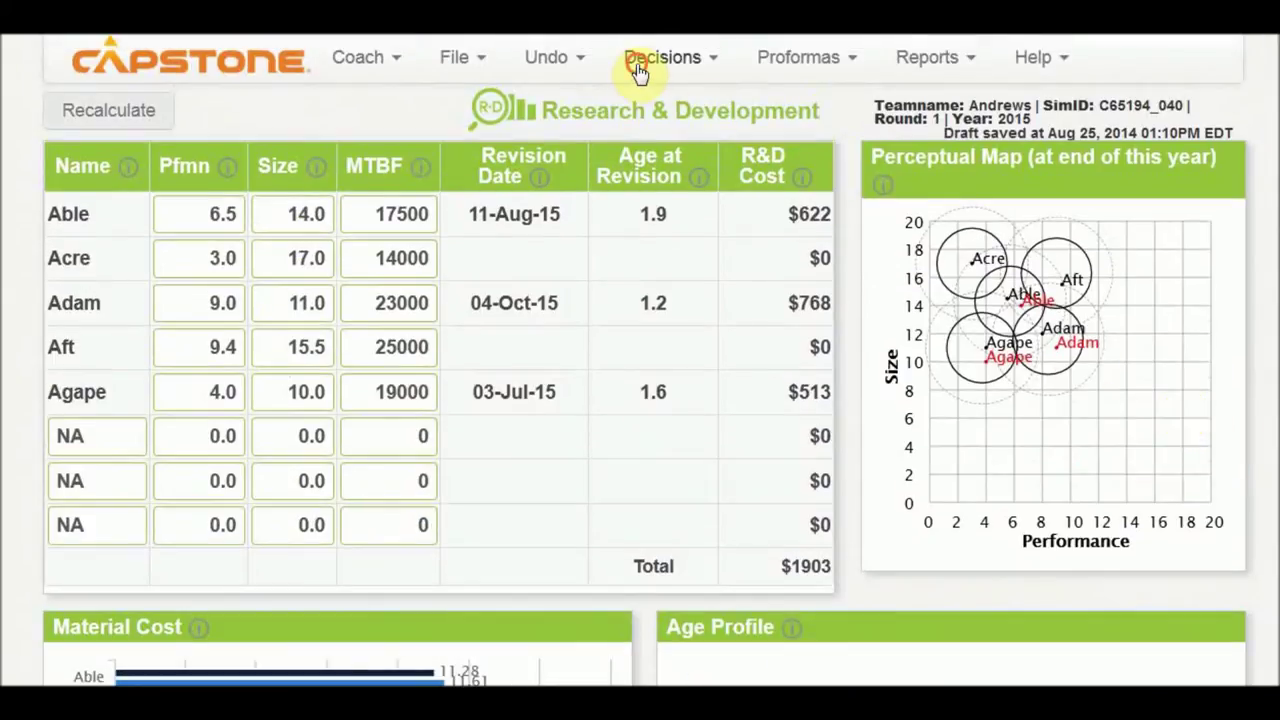
{"action": "left_click", "coordinate": [637, 66]}
{"action": "left_click", "coordinate": [642, 145]}
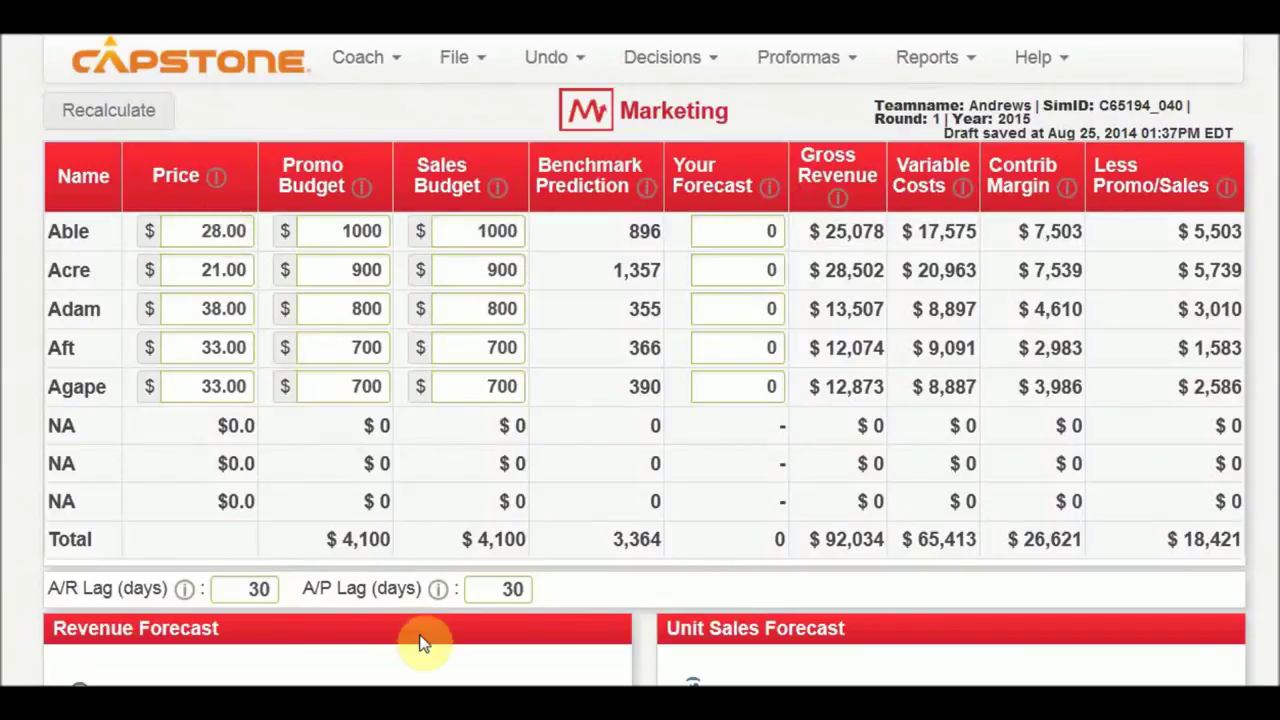
Bring up the Capstone Courier report from the Marketing page
{"action": "left_click", "coordinate": [466, 680]}
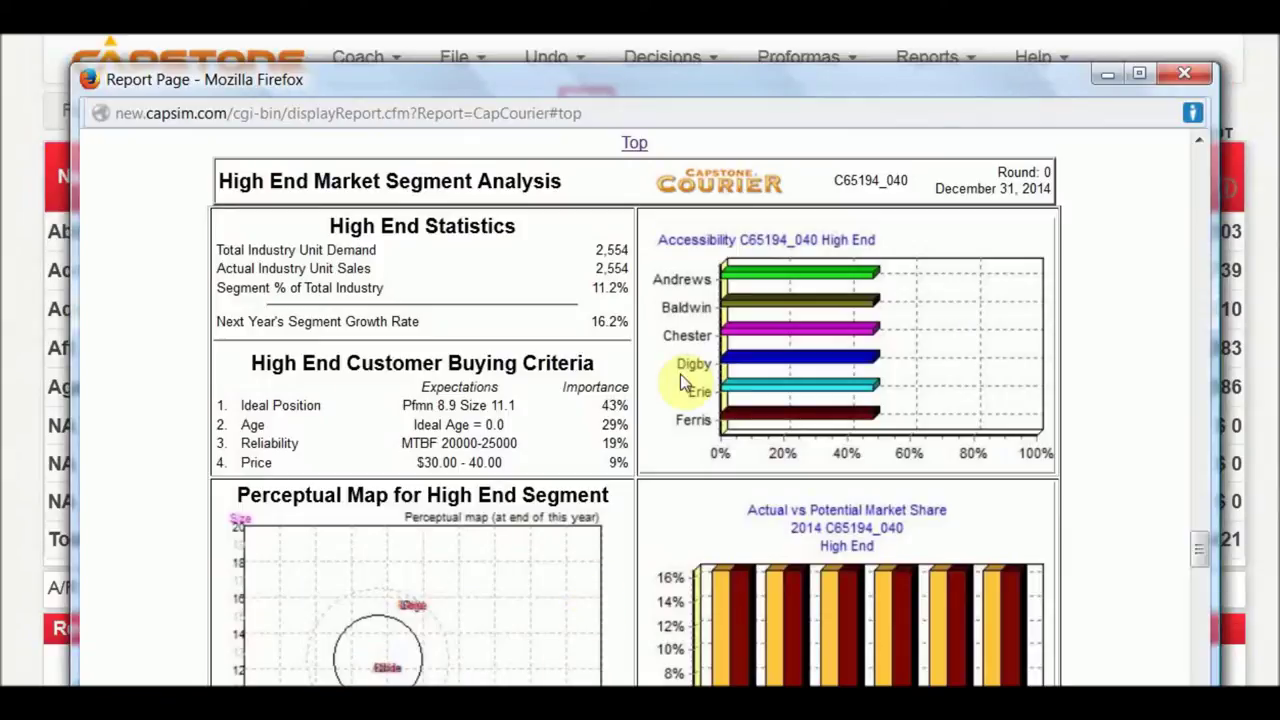
Jump to the Courier's Traditional Segment Analysis and scroll down to Top Products
{"action": "left_click", "coordinate": [634, 143]}
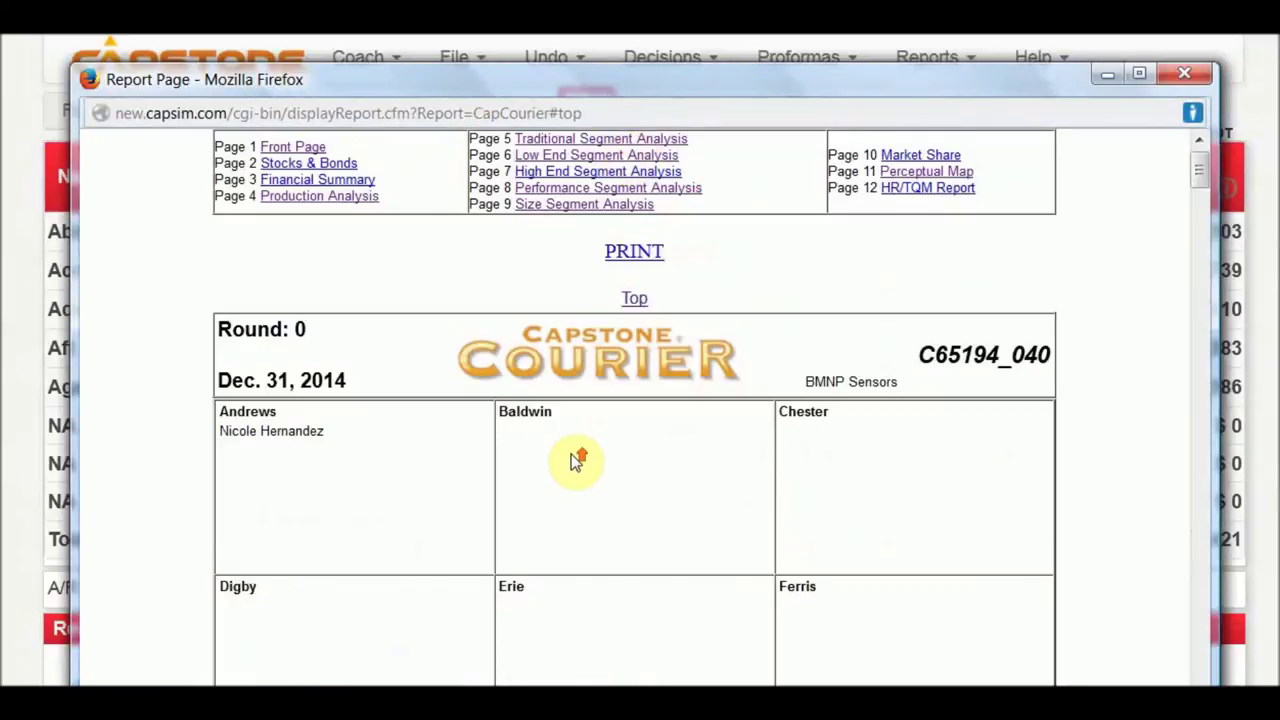
{"action": "left_click", "coordinate": [551, 140]}
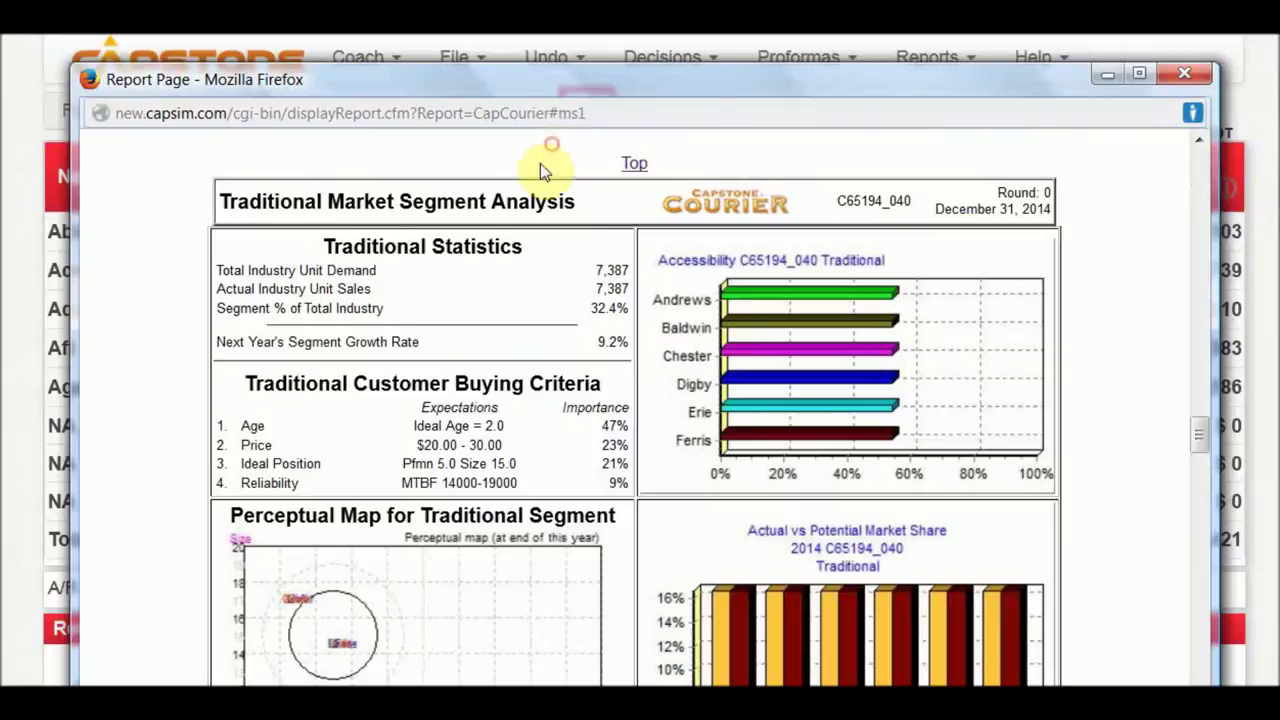
{"action": "scroll", "coordinate": [280, 434], "scroll_direction": "down", "scroll_amount": 7}
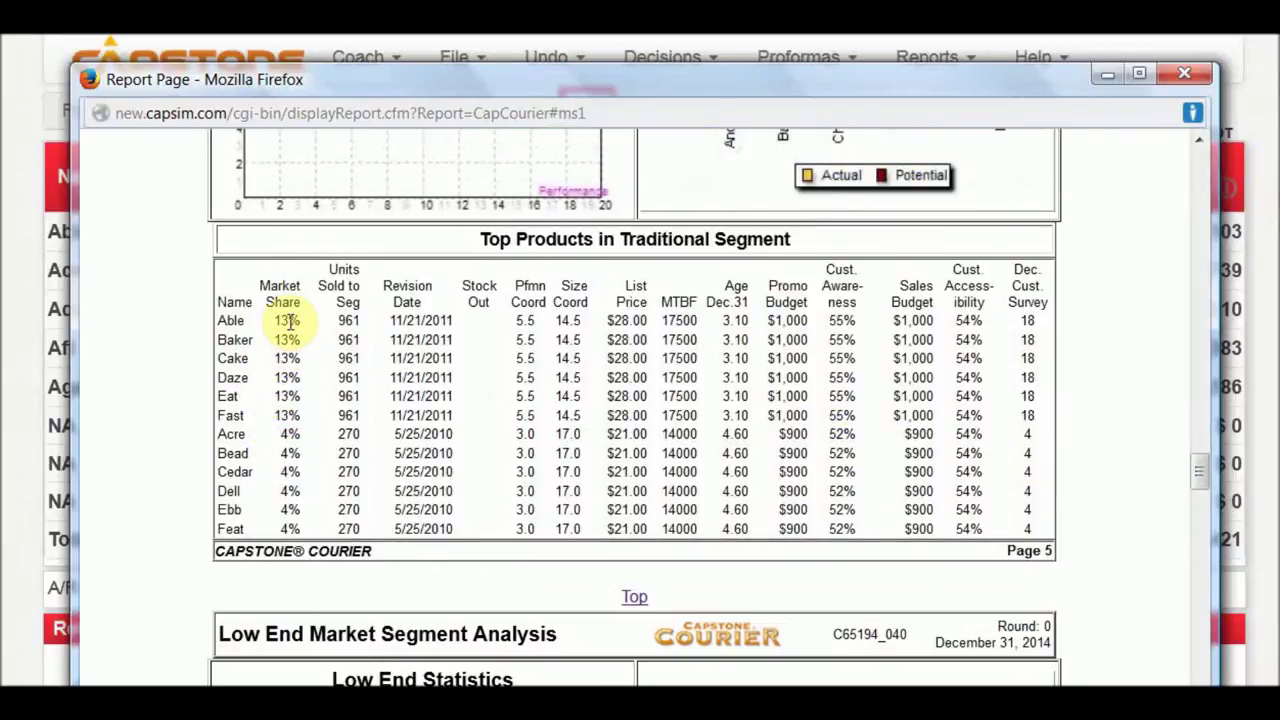
Highlight Able's 961 units, $28.00 list price, $1,000 promo and sales budgets, and 55% awareness
{"action": "mouse_move", "coordinate": [335, 321]}
{"action": "left_mouse_down"}
{"action": "mouse_move", "coordinate": [366, 330]}
{"action": "mouse_move", "coordinate": [340, 329]}
{"action": "left_mouse_up"}
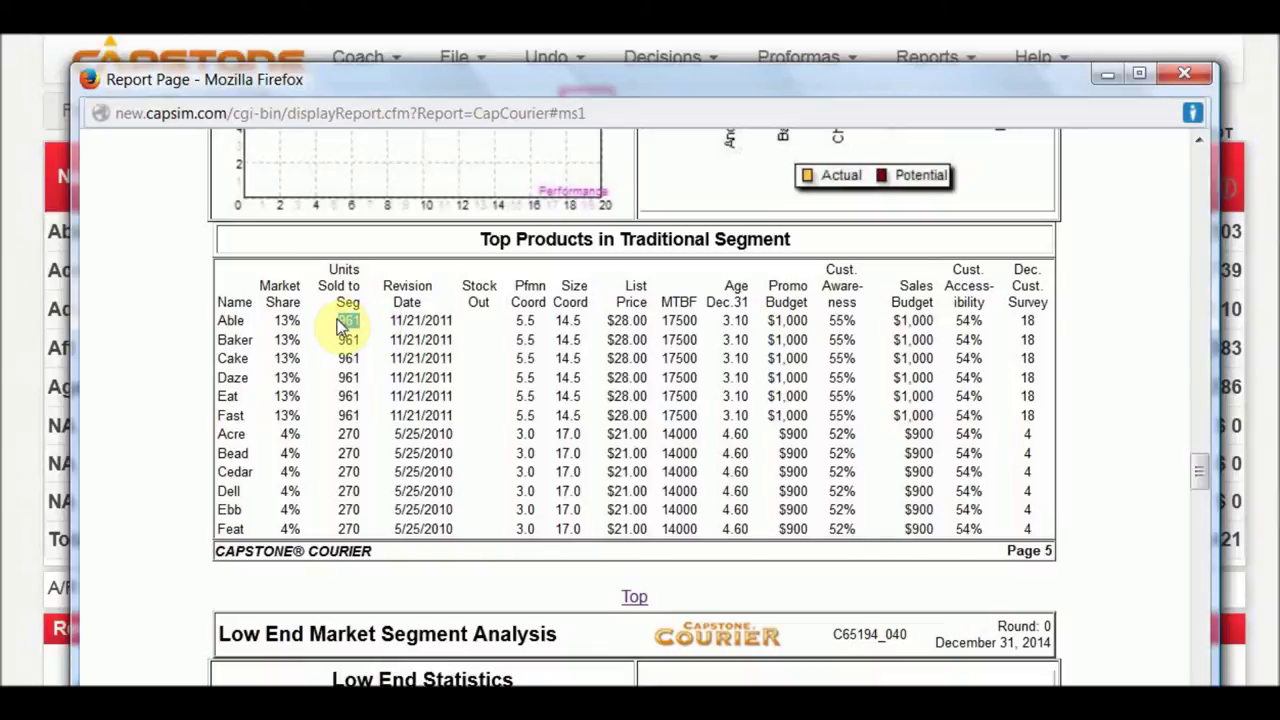
{"action": "left_click_drag", "start_coordinate": [607, 321], "coordinate": [655, 333]}
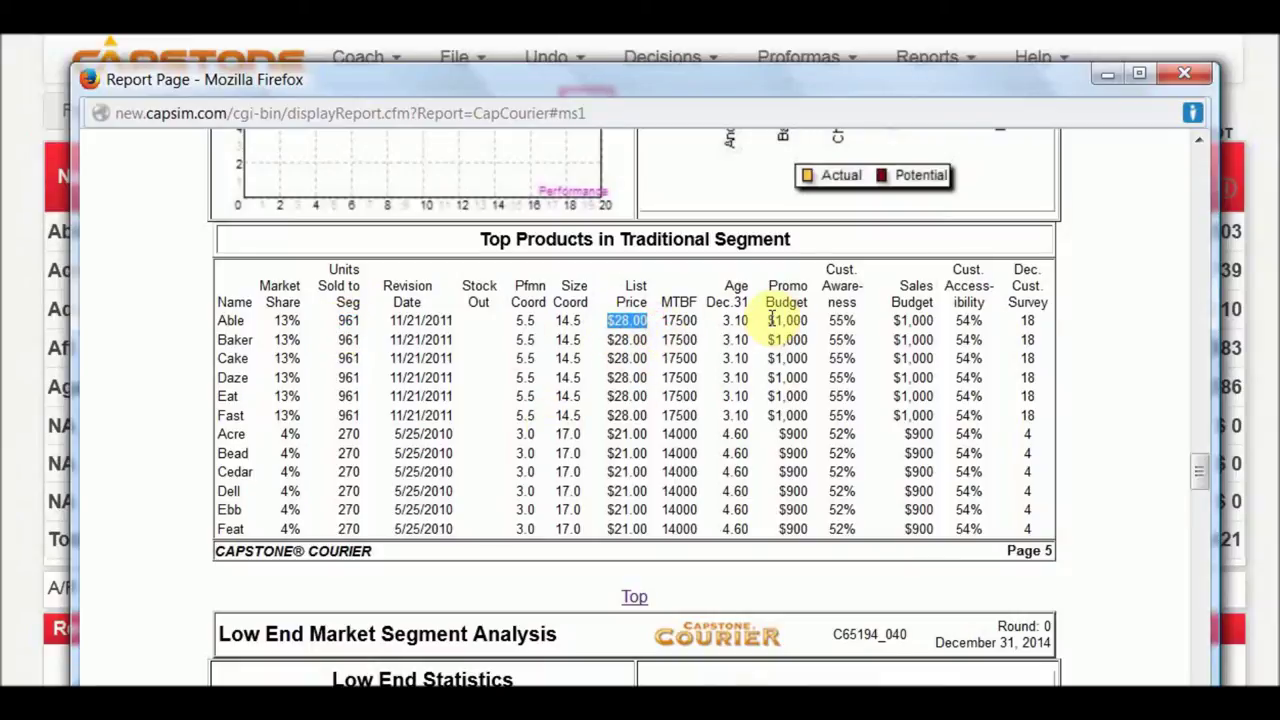
{"action": "left_click_drag", "start_coordinate": [770, 320], "coordinate": [808, 320]}
{"action": "left_click_drag", "start_coordinate": [896, 320], "coordinate": [932, 322]}
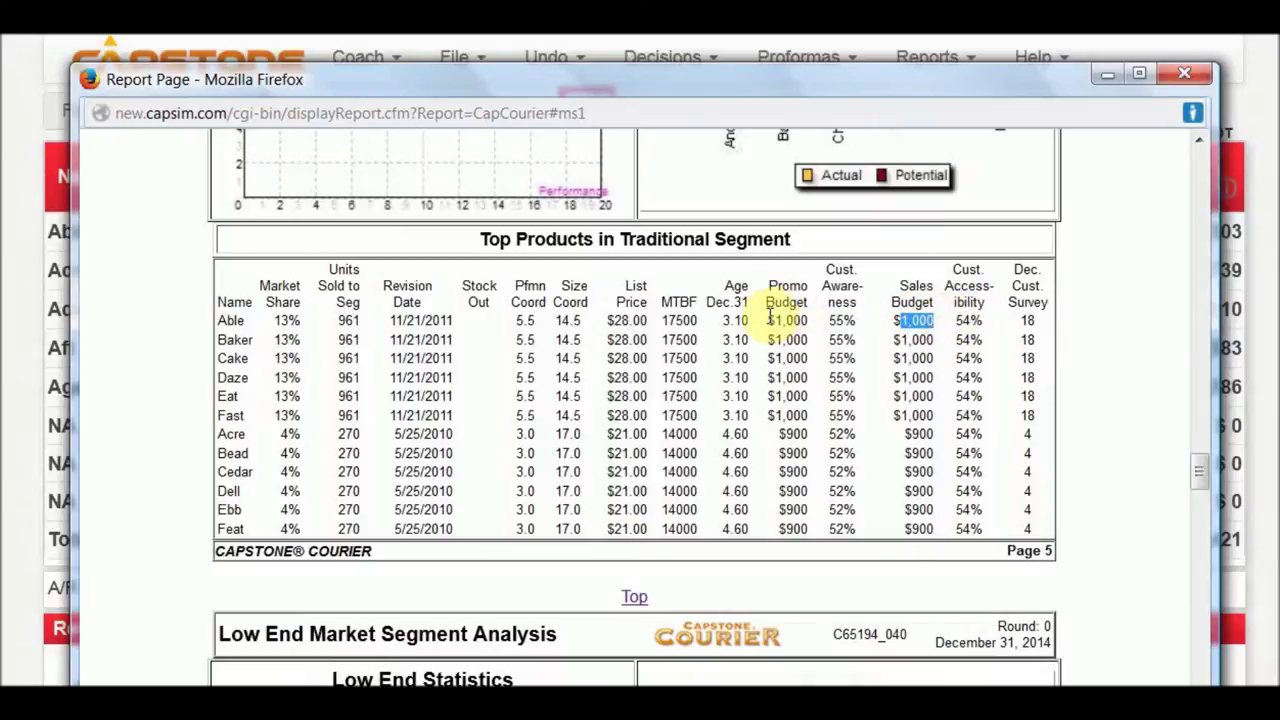
{"action": "left_click_drag", "start_coordinate": [770, 320], "coordinate": [985, 322]}
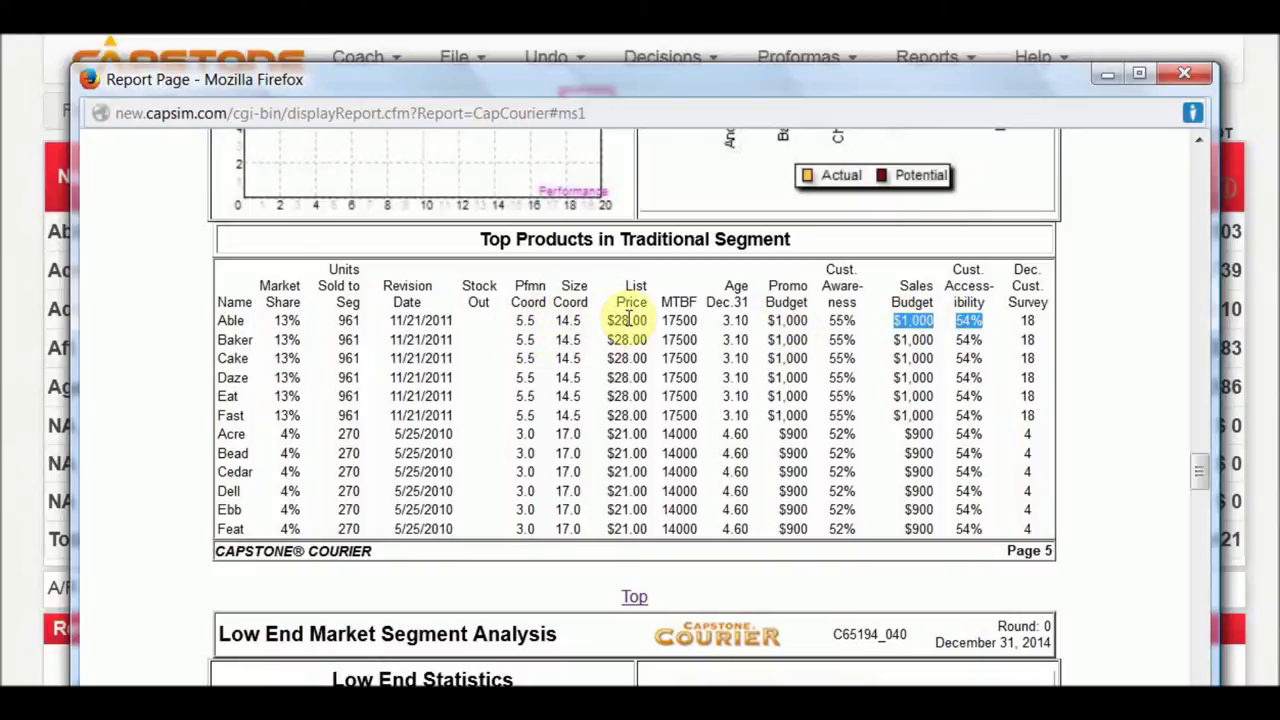
{"action": "left_click_drag", "start_coordinate": [641, 320], "coordinate": [631, 320]}
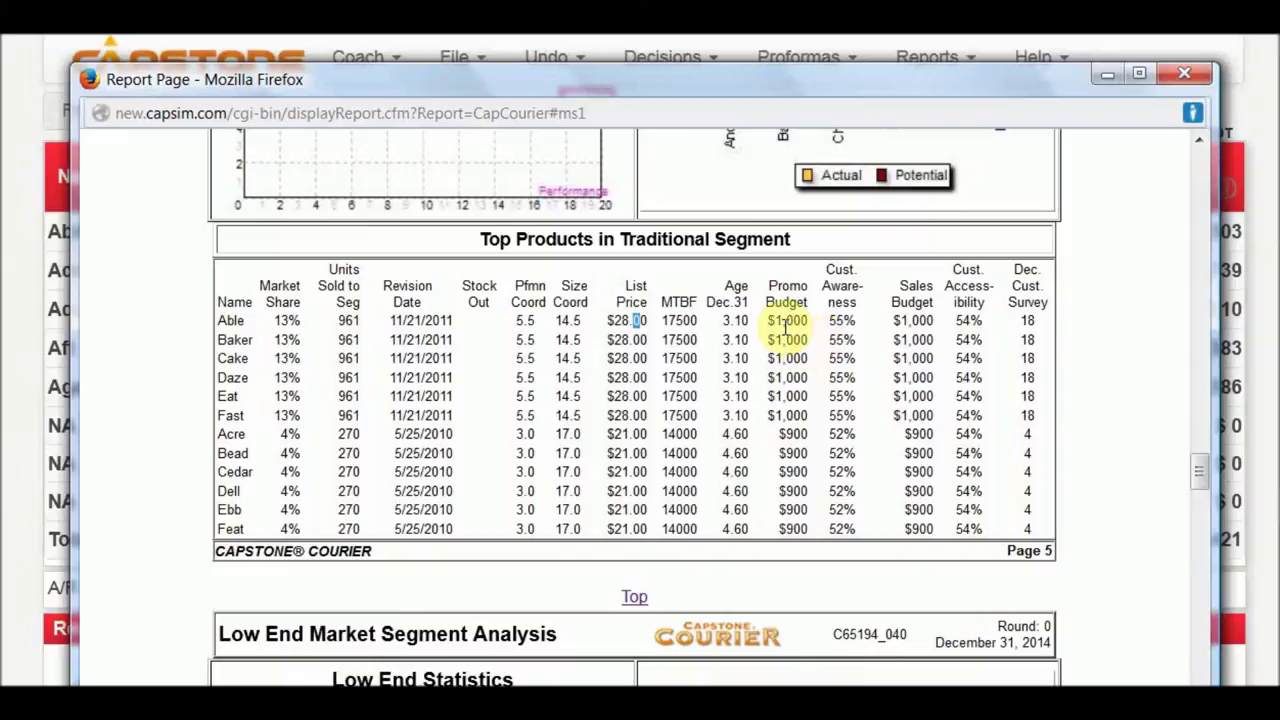
{"action": "double_click", "coordinate": [837, 321]}
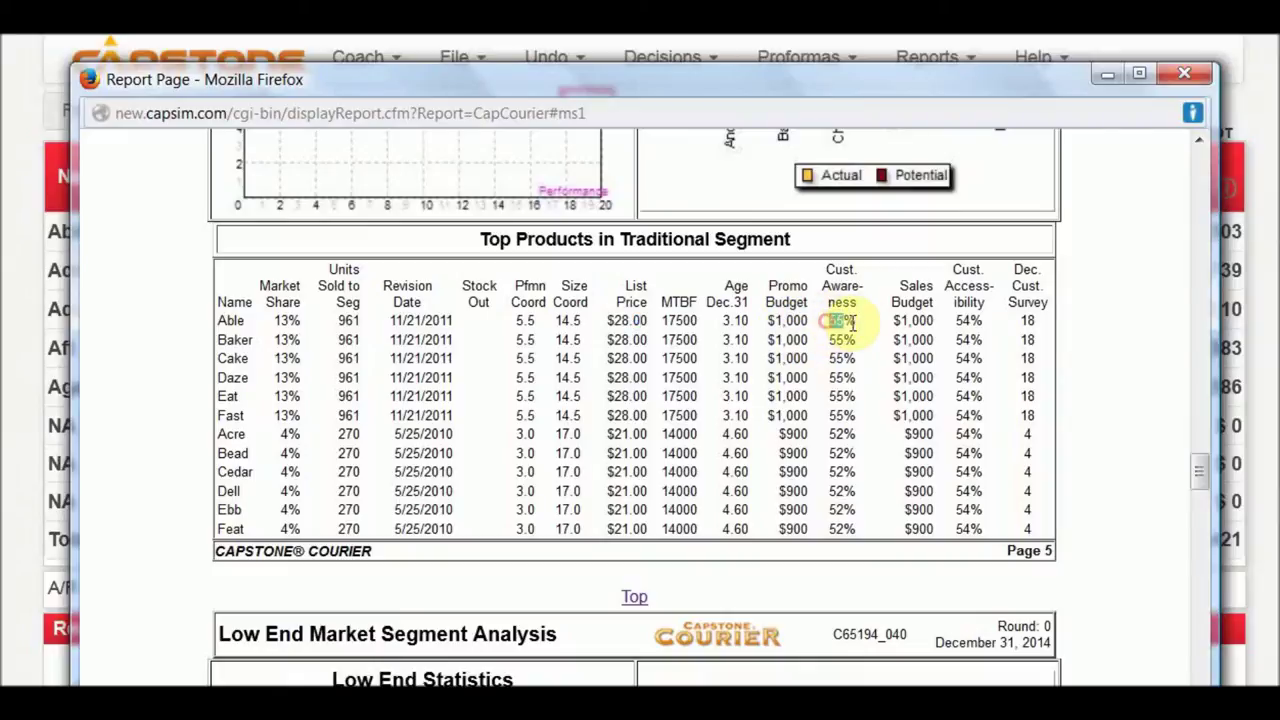
Re-highlight Able's 961 units, $1,000 promo and sales budgets, and $28.00 list price
{"action": "left_click", "coordinate": [860, 325]}
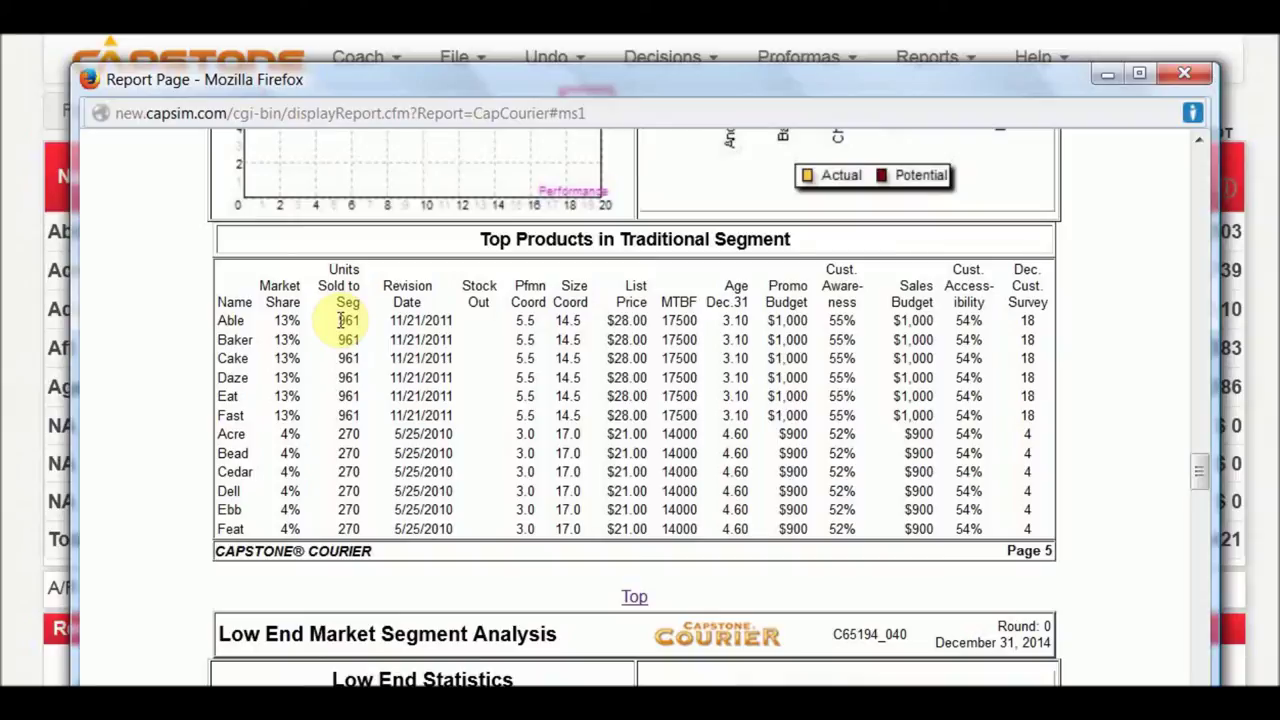
{"action": "left_click_drag", "start_coordinate": [340, 320], "coordinate": [362, 322]}
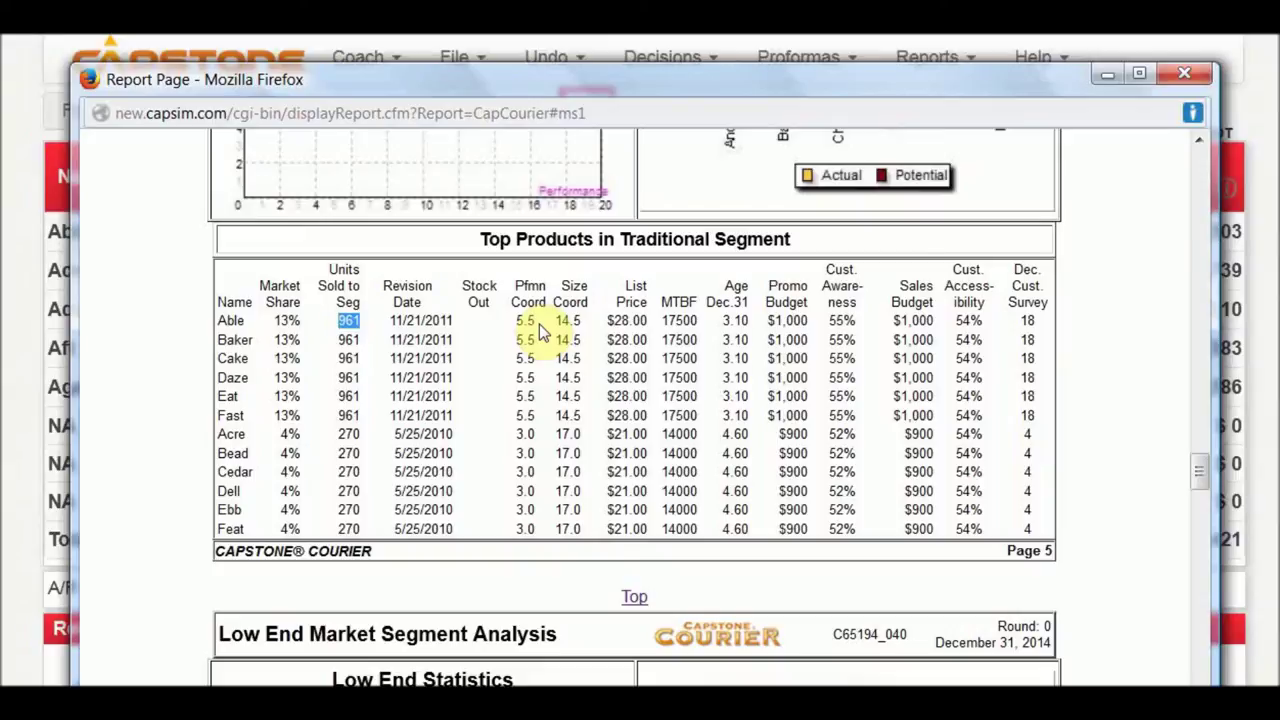
{"action": "left_click_drag", "start_coordinate": [772, 320], "coordinate": [926, 320]}
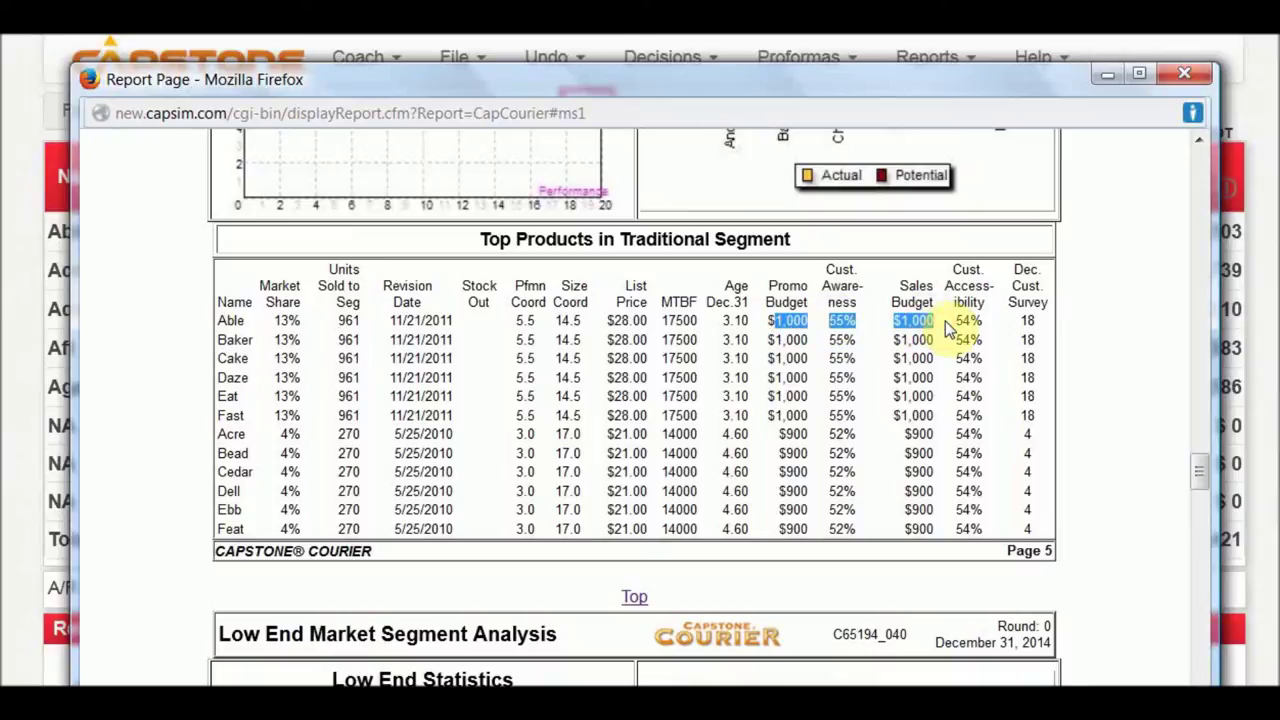
{"action": "left_click_drag", "start_coordinate": [612, 321], "coordinate": [647, 320]}
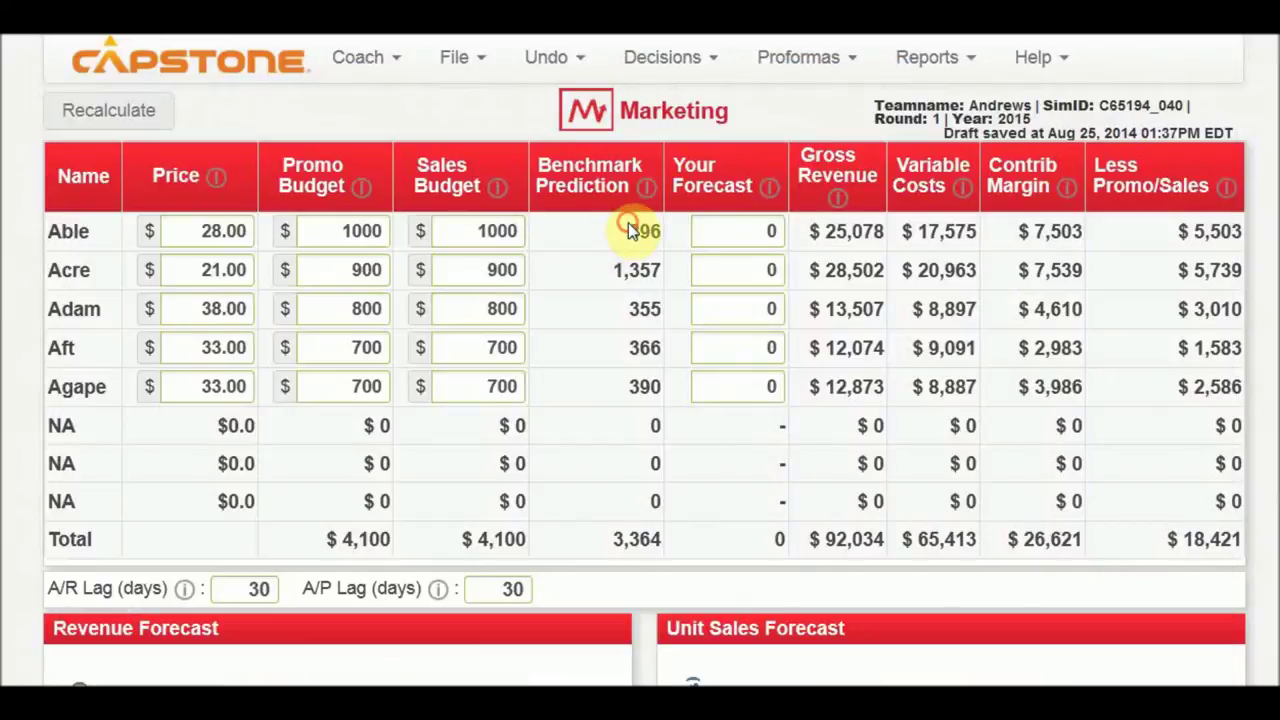
Read the Benchmark Prediction explanation for Able's 896 units, then start editing Able's $28.00 price
{"action": "left_click_drag", "start_coordinate": [628, 228], "coordinate": [660, 228]}
{"action": "left_click", "coordinate": [645, 196]}
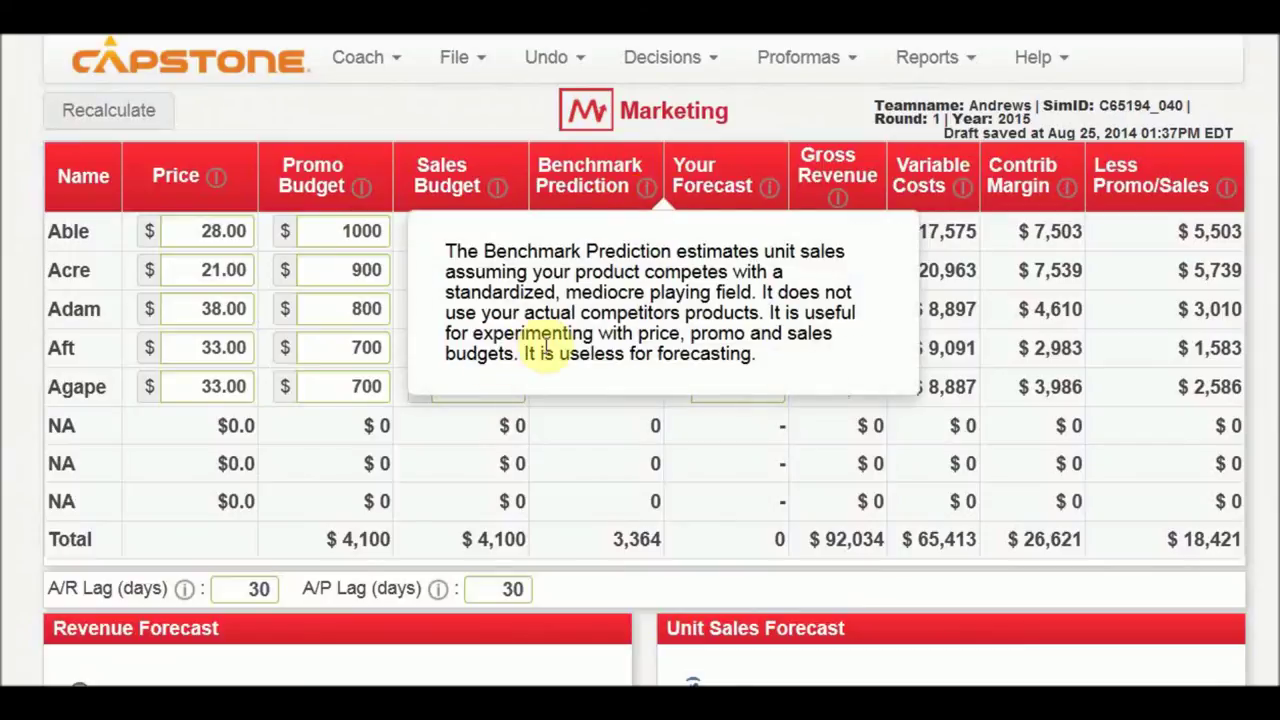
{"action": "left_click_drag", "start_coordinate": [525, 352], "coordinate": [772, 355]}
{"action": "left_click", "coordinate": [778, 357]}
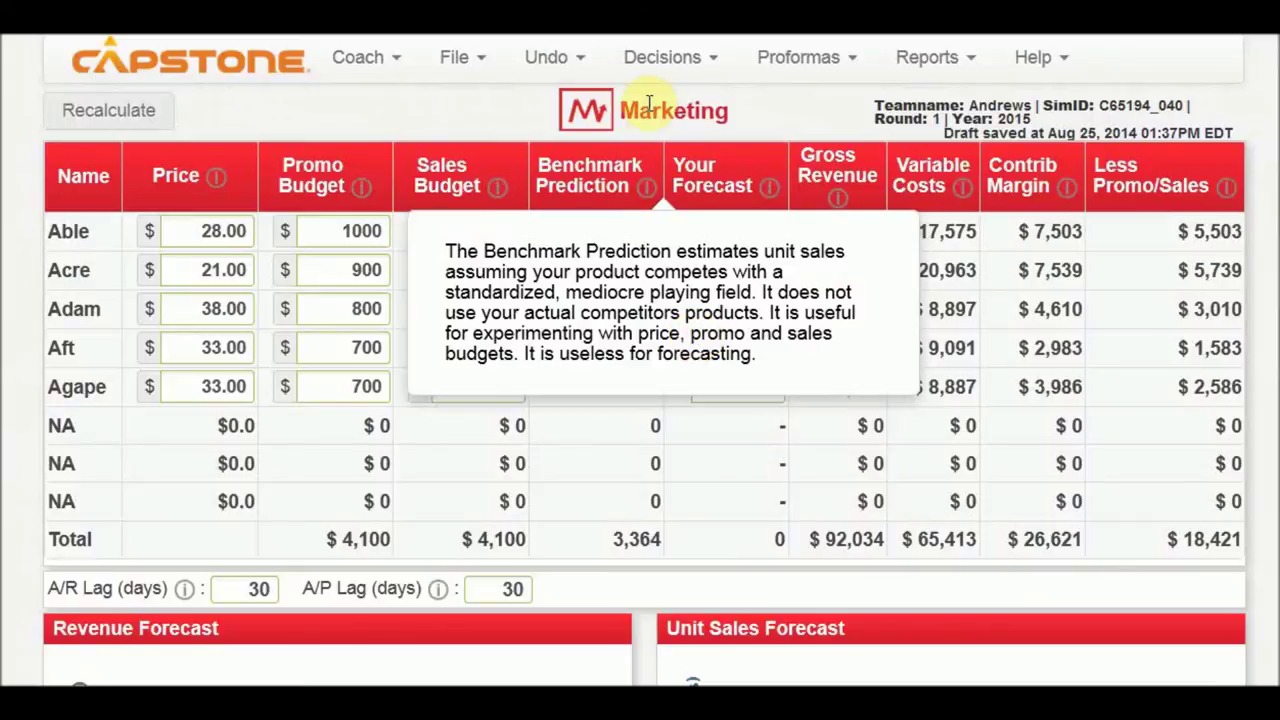
{"action": "left_click", "coordinate": [645, 186]}
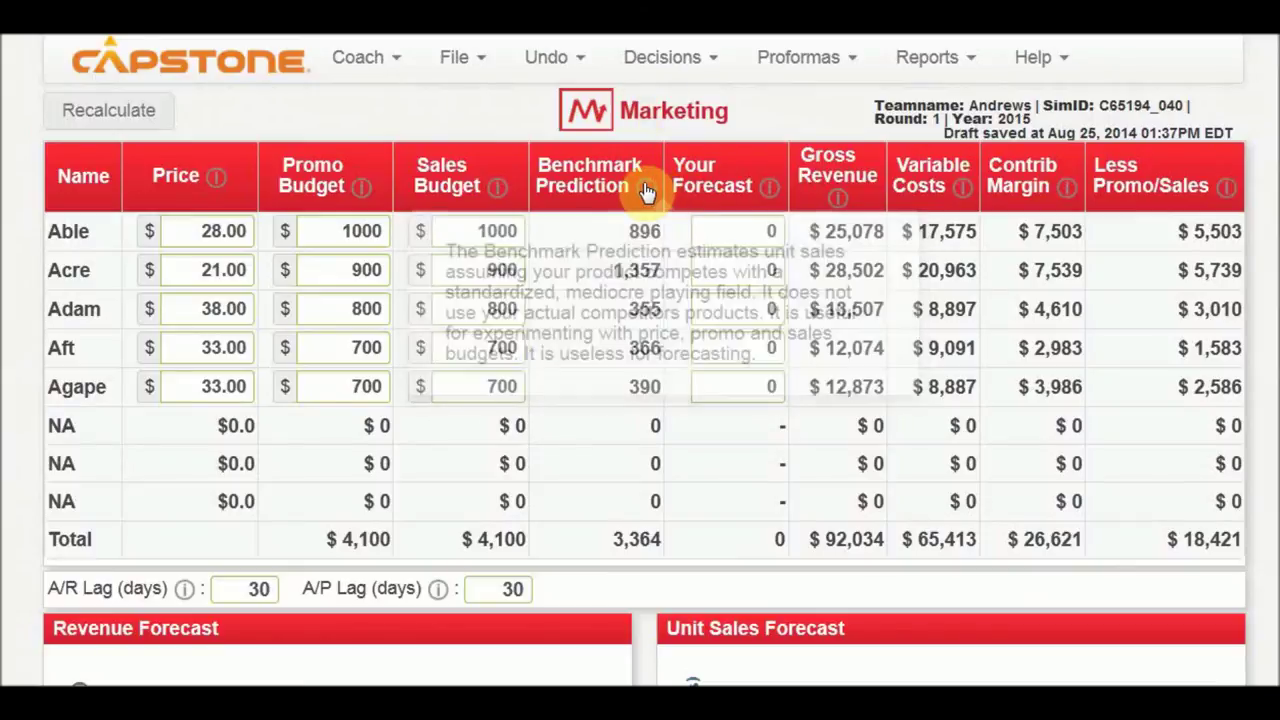
{"action": "left_click", "coordinate": [217, 231]}
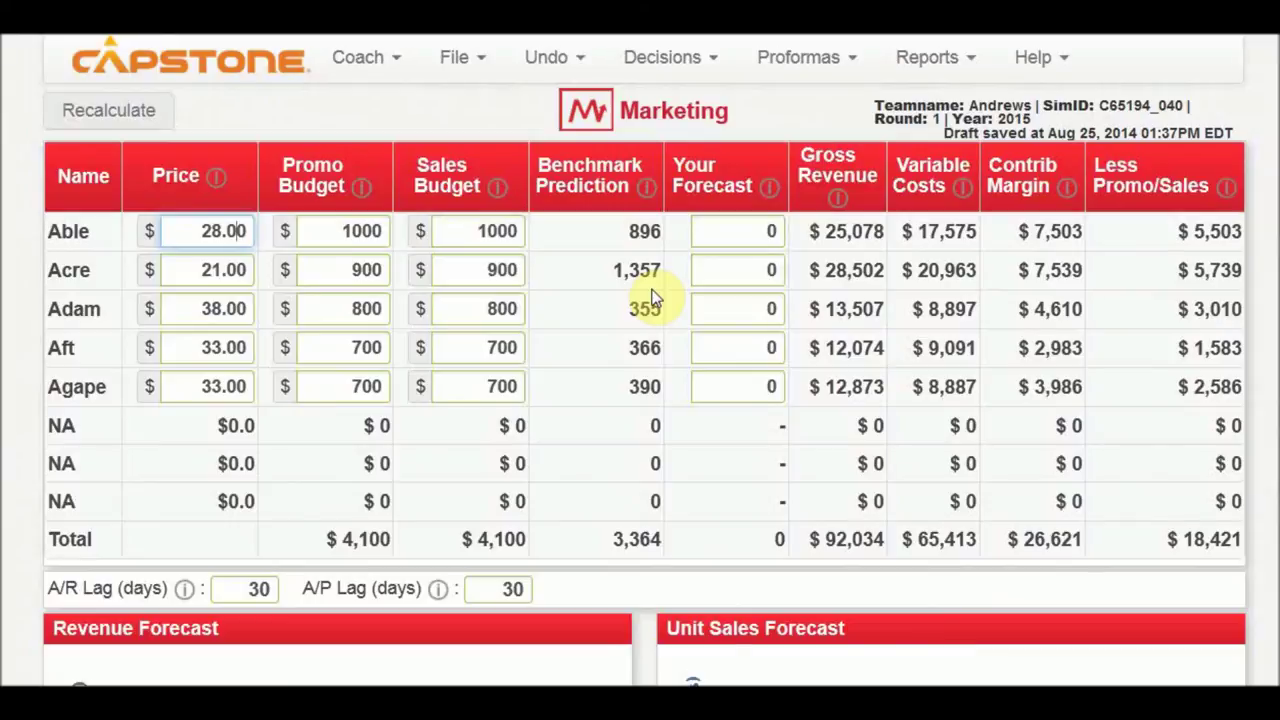
{"action": "key", "text": "BackSpace"}
Change Able's price to 28.50, recalculate, and check the new 859-unit benchmark
{"action": "type", "text": "5"}
{"action": "left_click", "coordinate": [103, 113]}
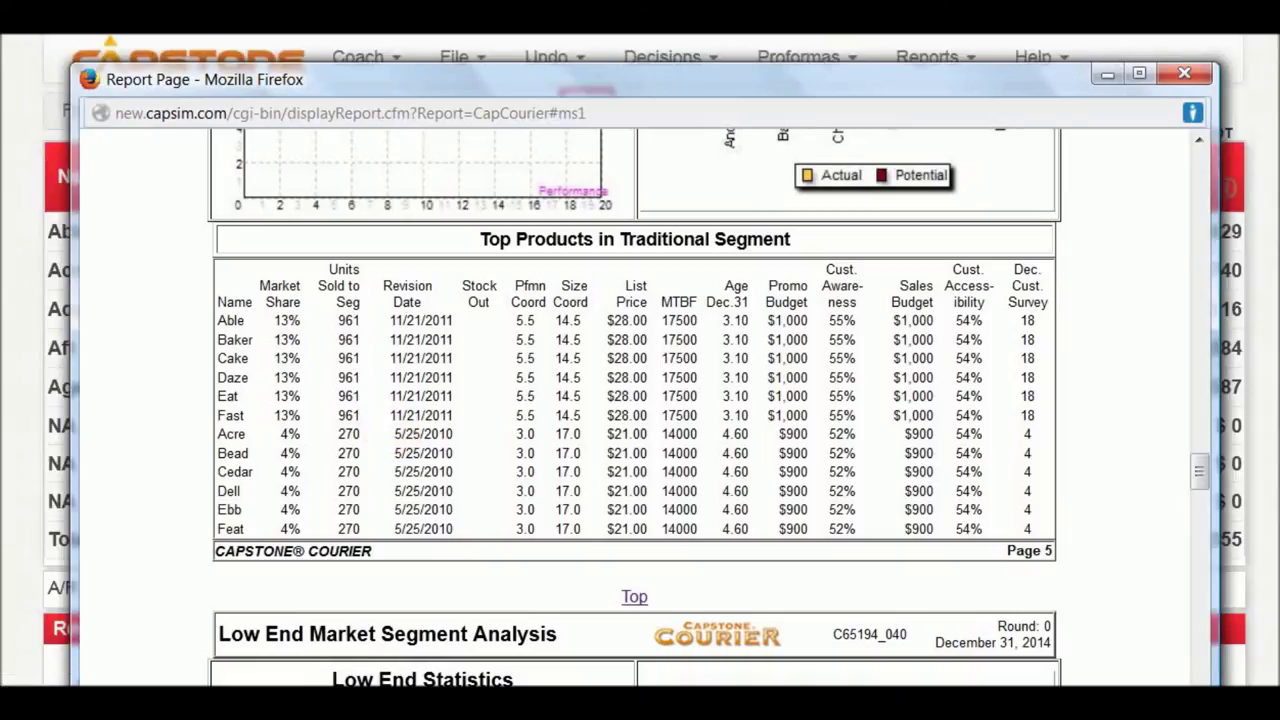
{"action": "key", "text": "ctrl+w"}
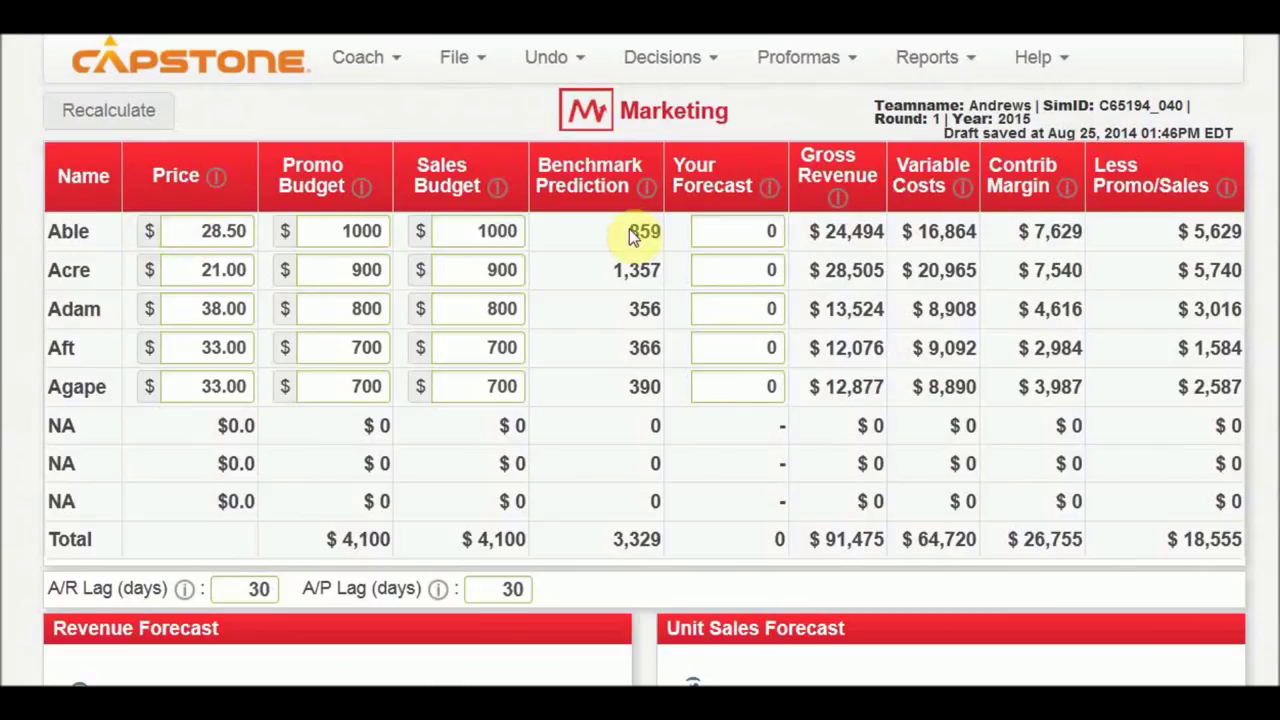
{"action": "left_click_drag", "start_coordinate": [630, 233], "coordinate": [666, 234]}
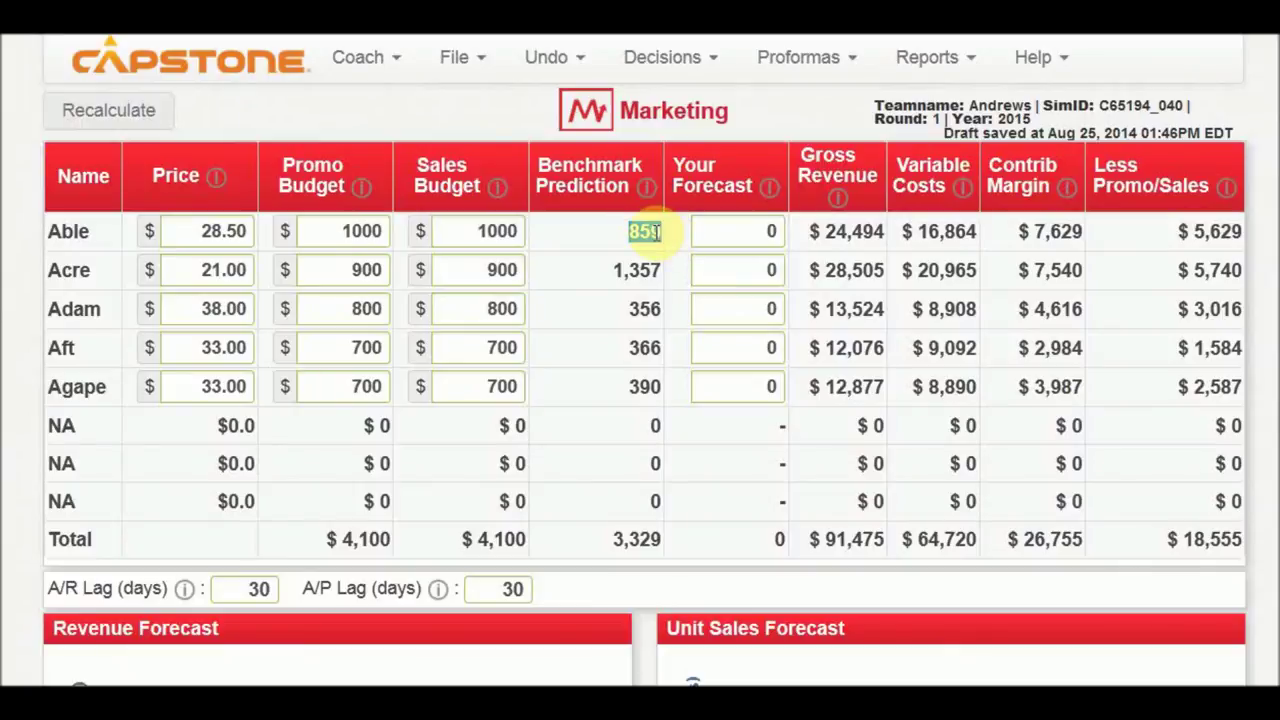
{"action": "left_click", "coordinate": [657, 232]}
Compare against Able's 961 units sold in the Courier, then return to the Marketing page
{"action": "left_click", "coordinate": [655, 232]}
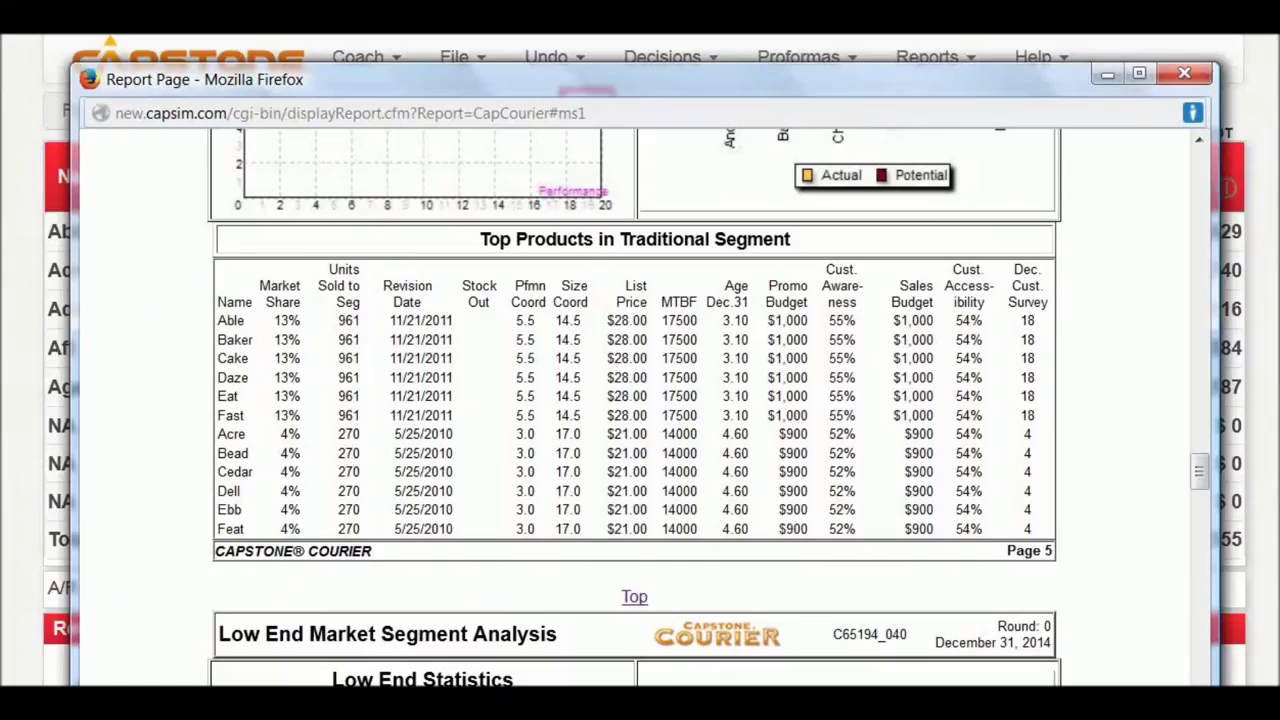
{"action": "left_click", "coordinate": [340, 322]}
{"action": "double_click", "coordinate": [343, 322]}
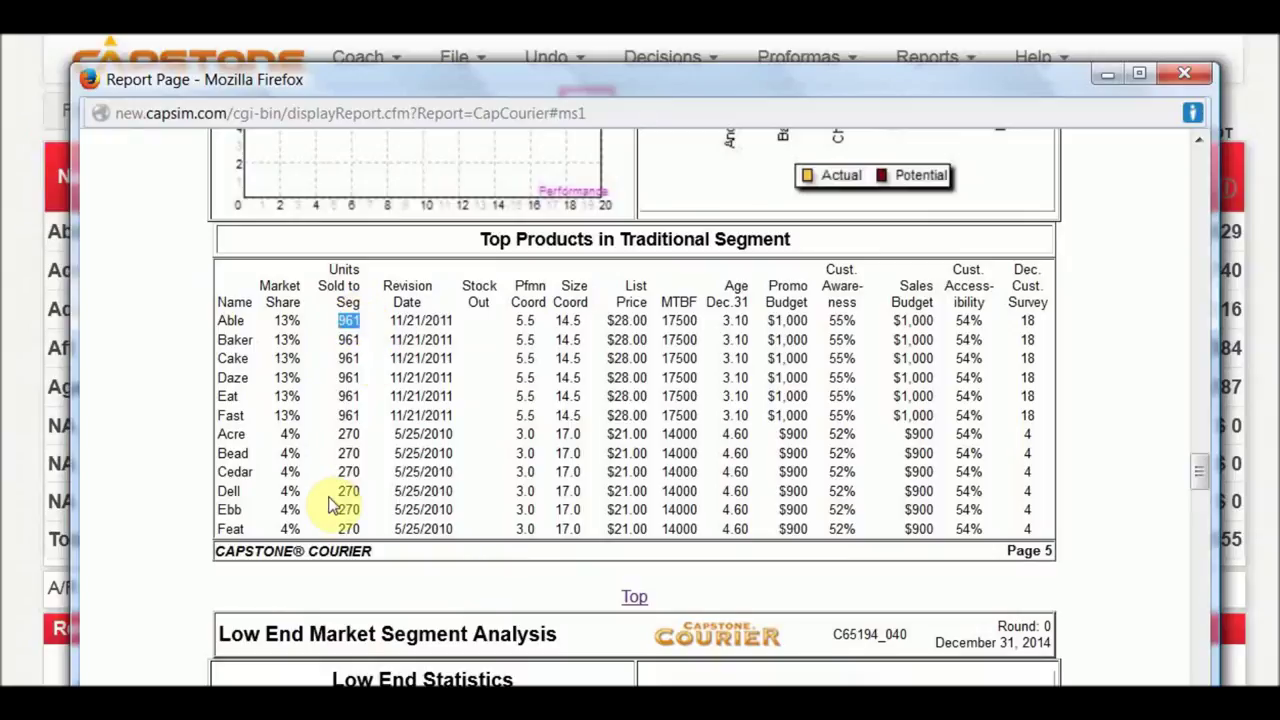
{"action": "key", "text": "alt+Tab"}
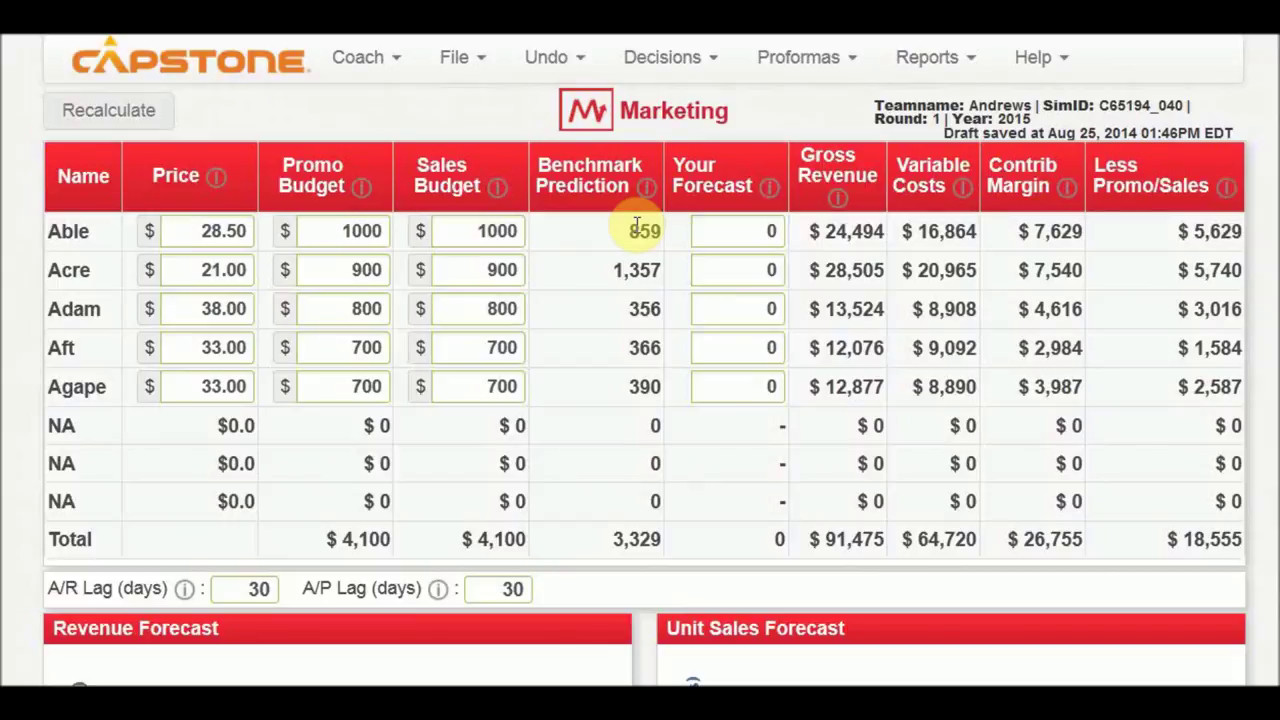
{"action": "left_click", "coordinate": [634, 60]}
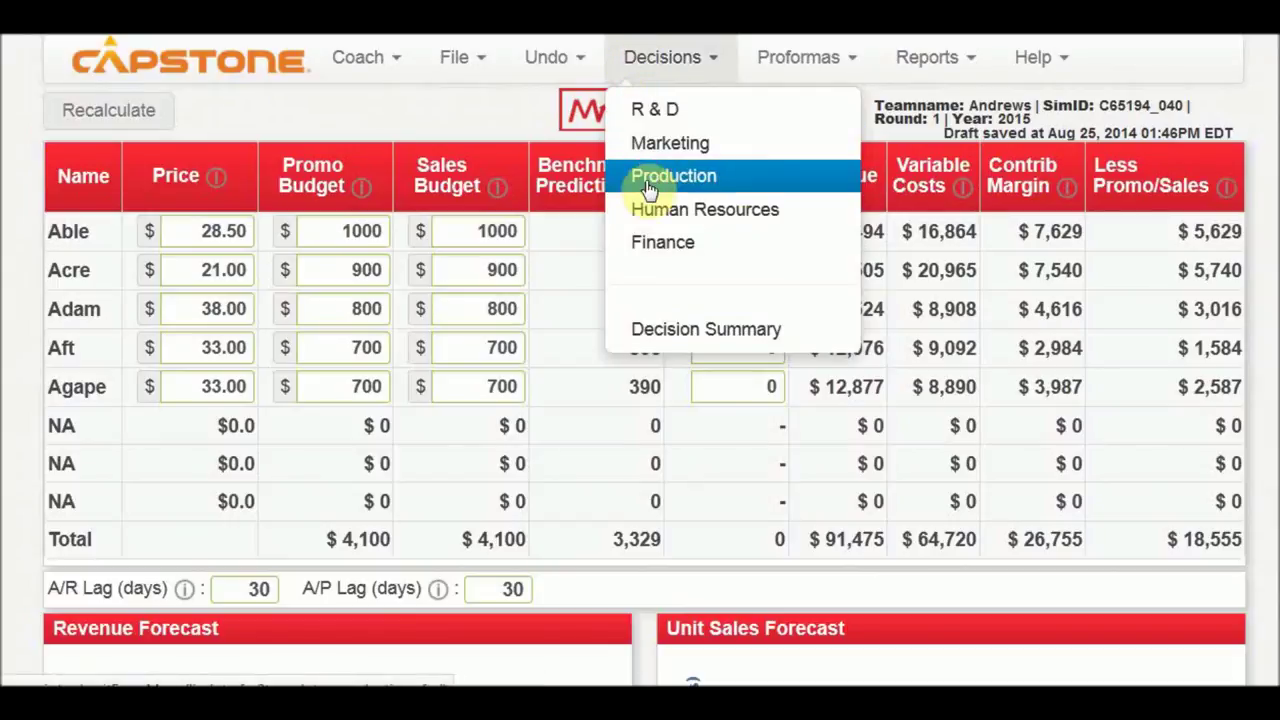
Set Able's promo budget and sales budget to 1200 each
{"action": "left_click", "coordinate": [480, 114]}
{"action": "left_click", "coordinate": [755, 234]}
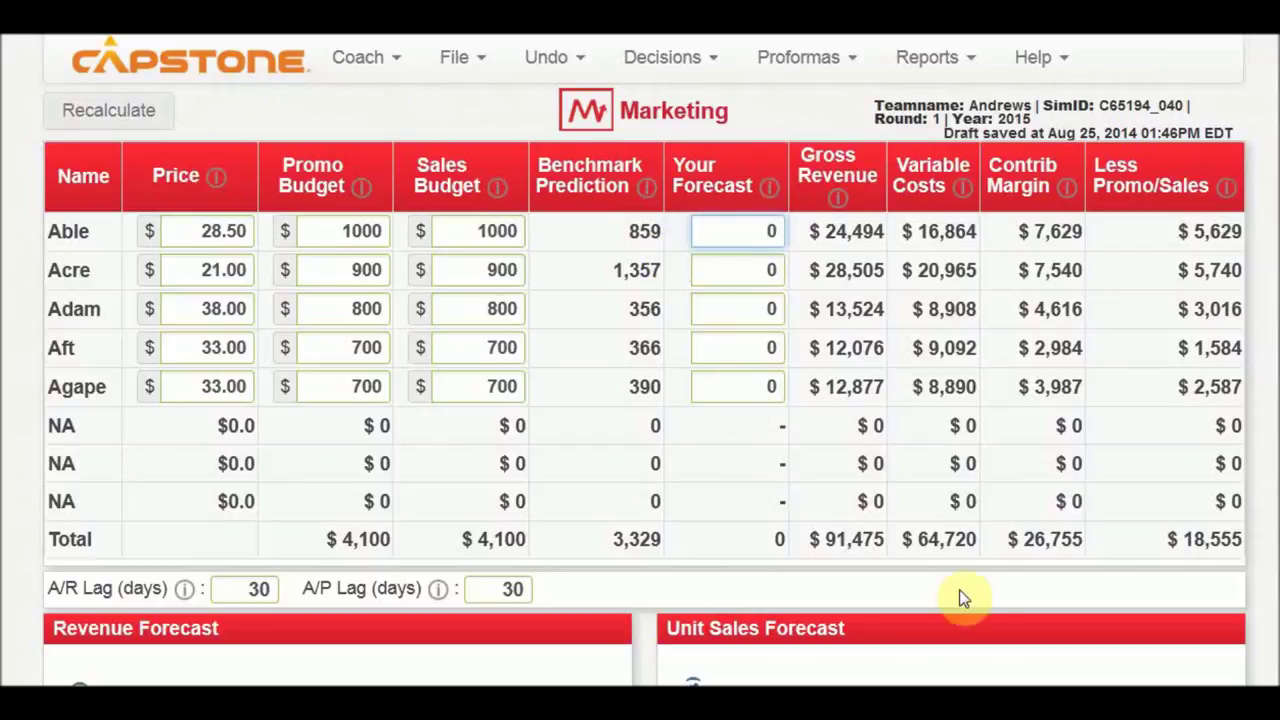
{"action": "left_click", "coordinate": [1050, 700]}
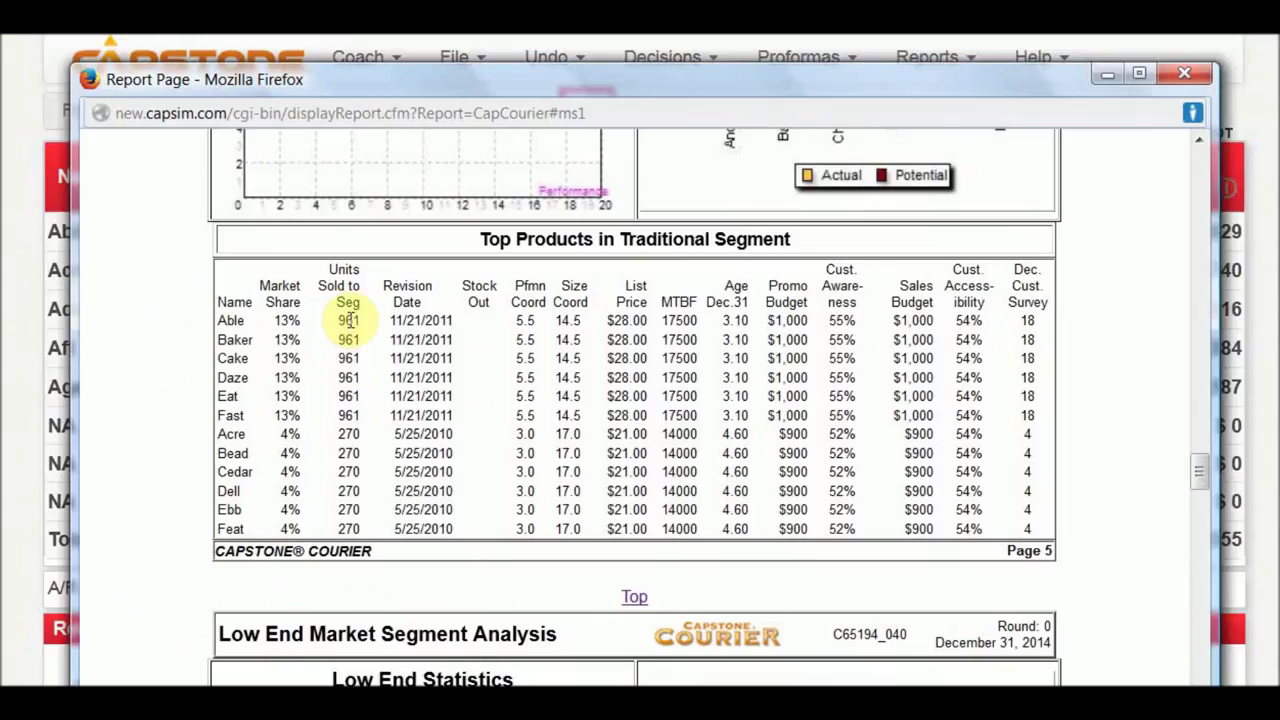
{"action": "key", "text": "ctrl+w"}
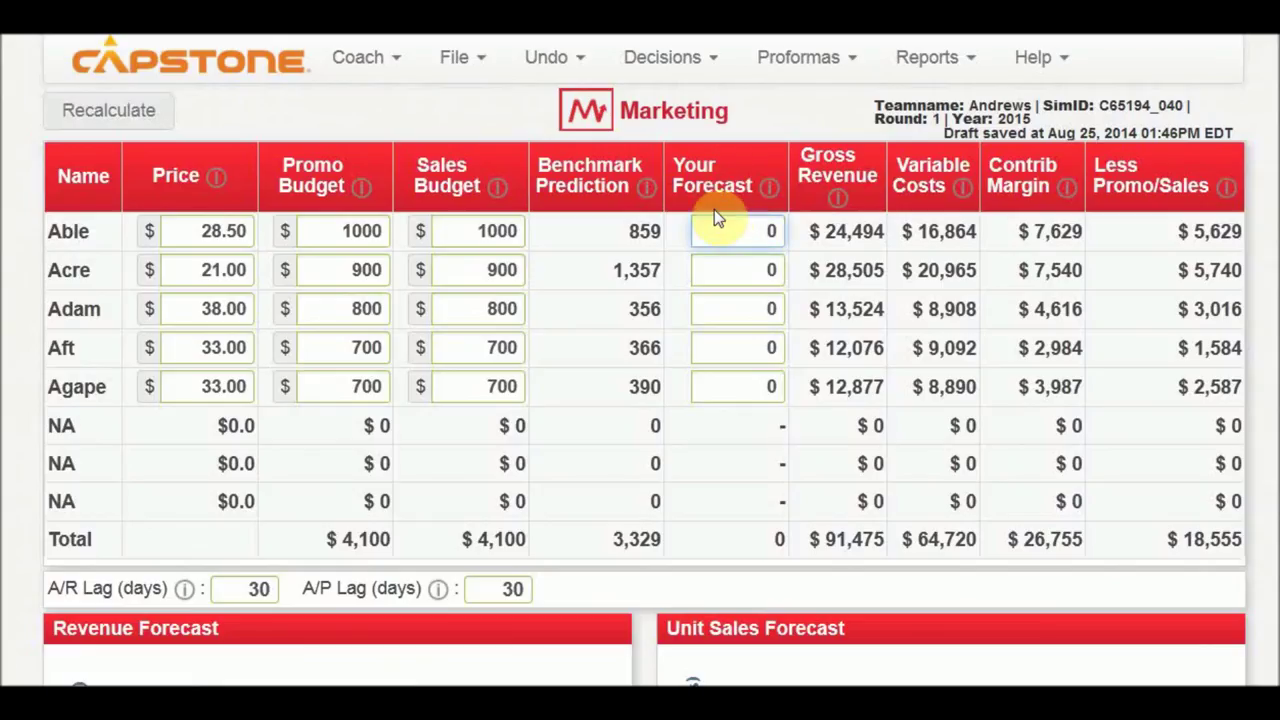
{"action": "left_click", "coordinate": [357, 231]}
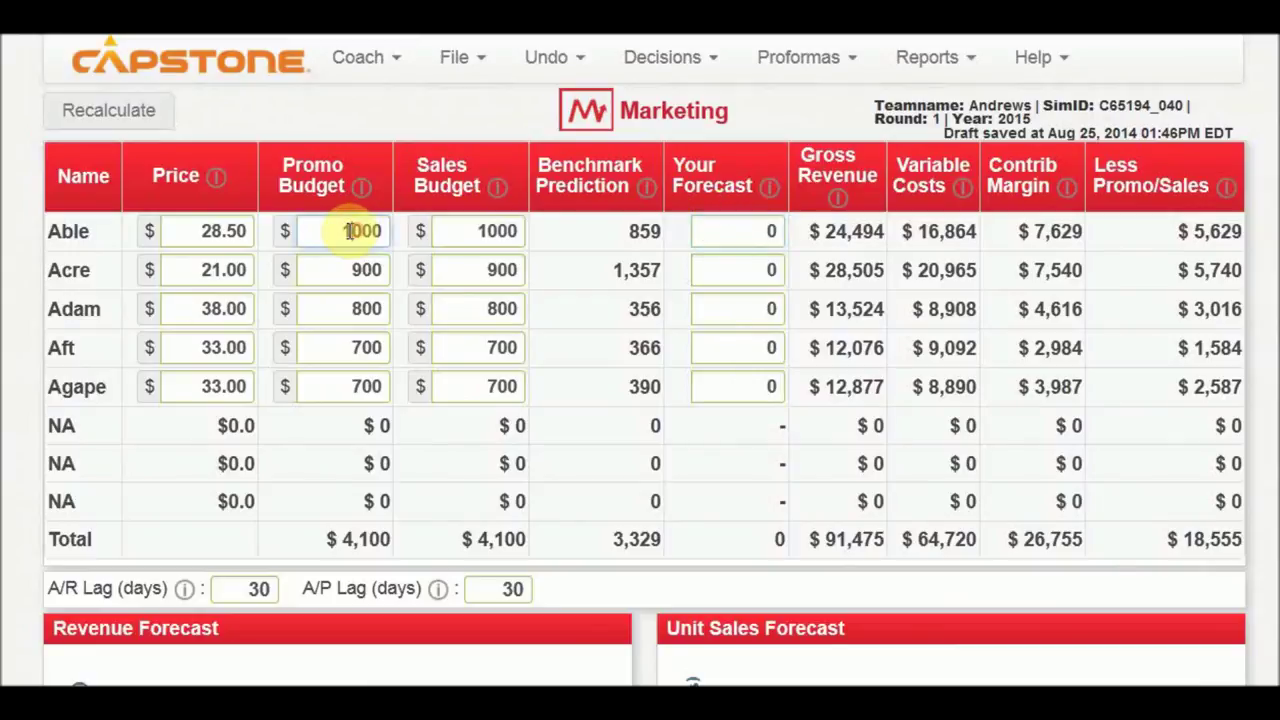
{"action": "type", "text": "1"}
{"action": "left_click", "coordinate": [490, 231]}
{"action": "type", "text": "1"}
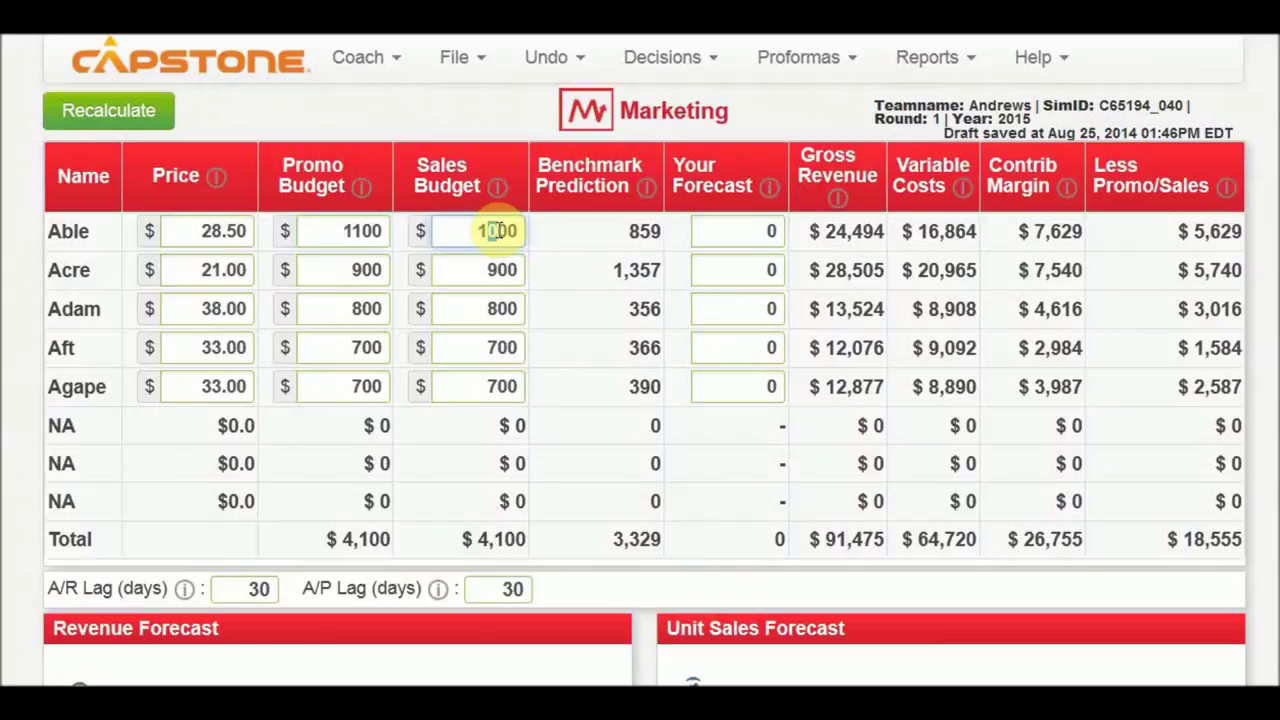
{"action": "left_click", "coordinate": [737, 228]}
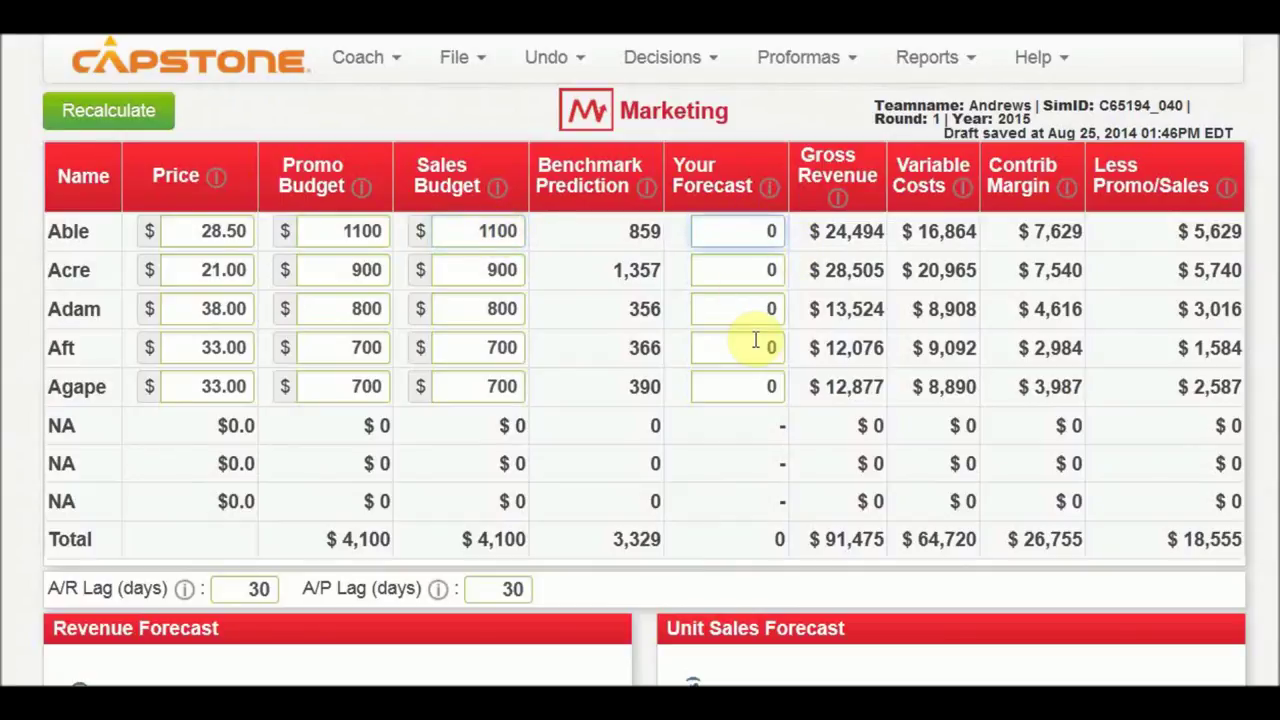
{"action": "left_click", "coordinate": [355, 230]}
{"action": "type", "text": "2"}
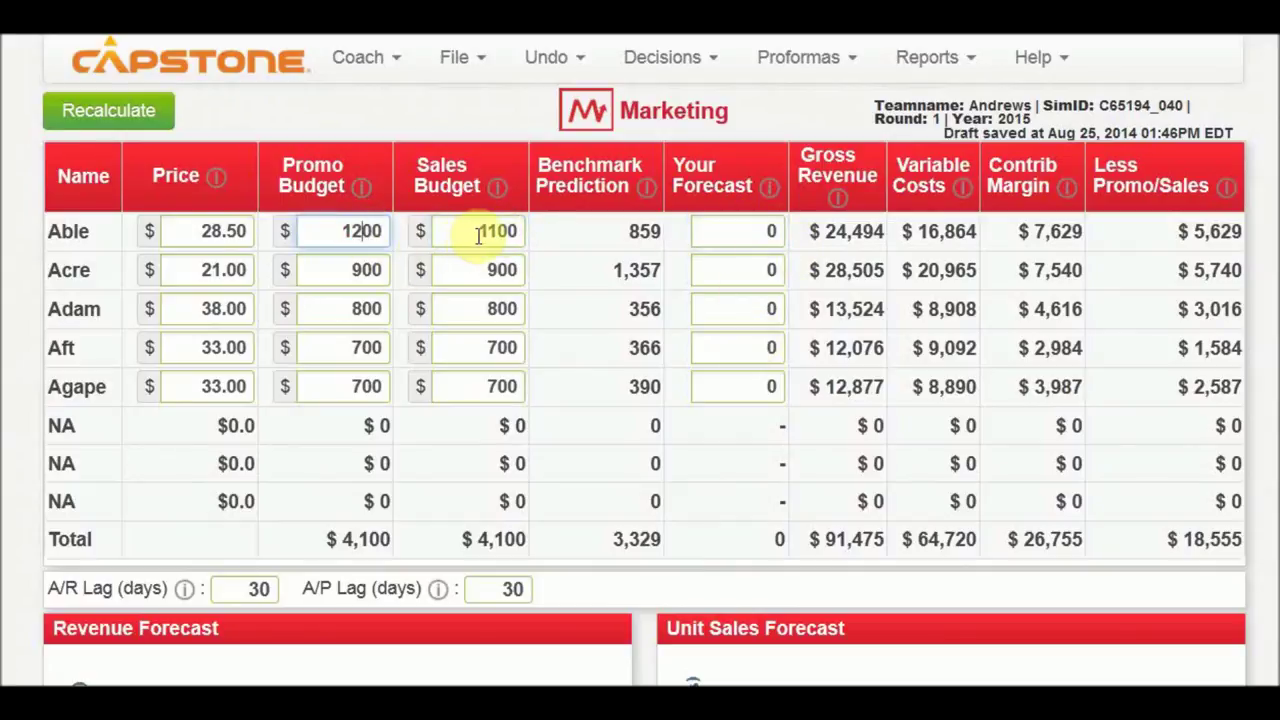
{"action": "left_click_drag", "start_coordinate": [482, 231], "coordinate": [494, 231]}
{"action": "type", "text": "2"}
Enter a 1000-unit sales forecast for Able and recalculate
{"action": "double_click", "coordinate": [760, 231]}
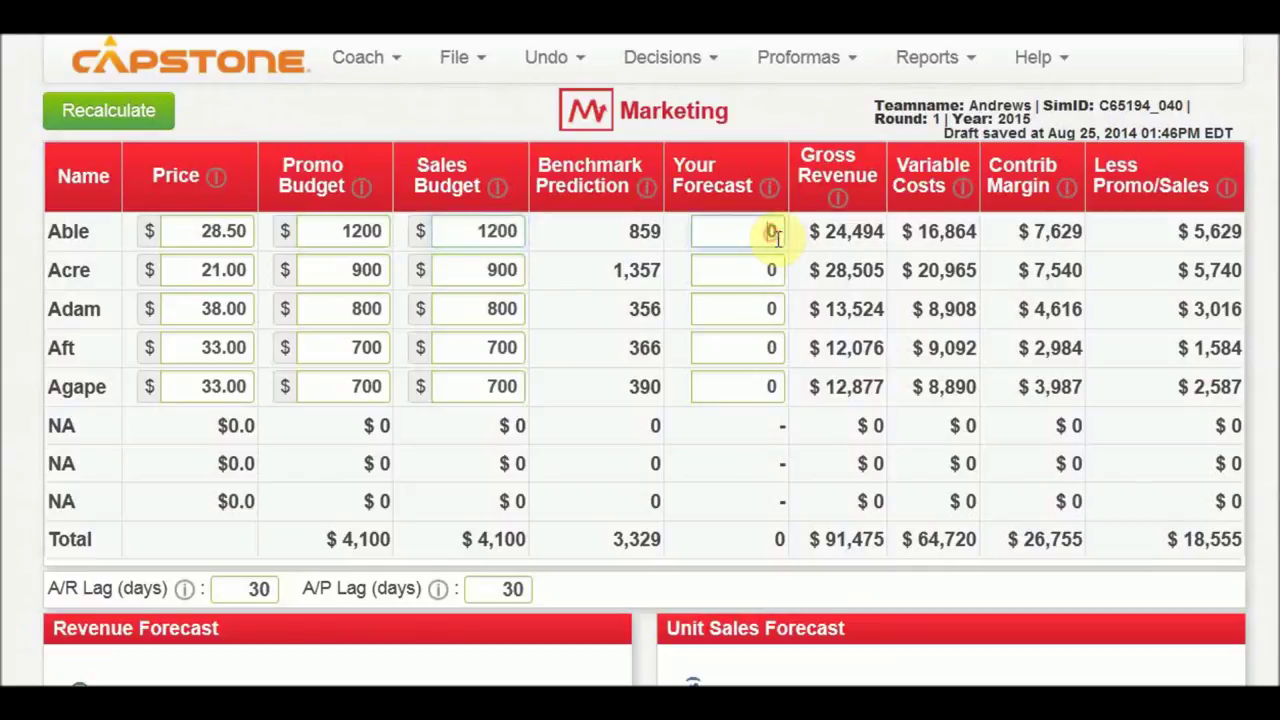
{"action": "type", "text": "1000"}
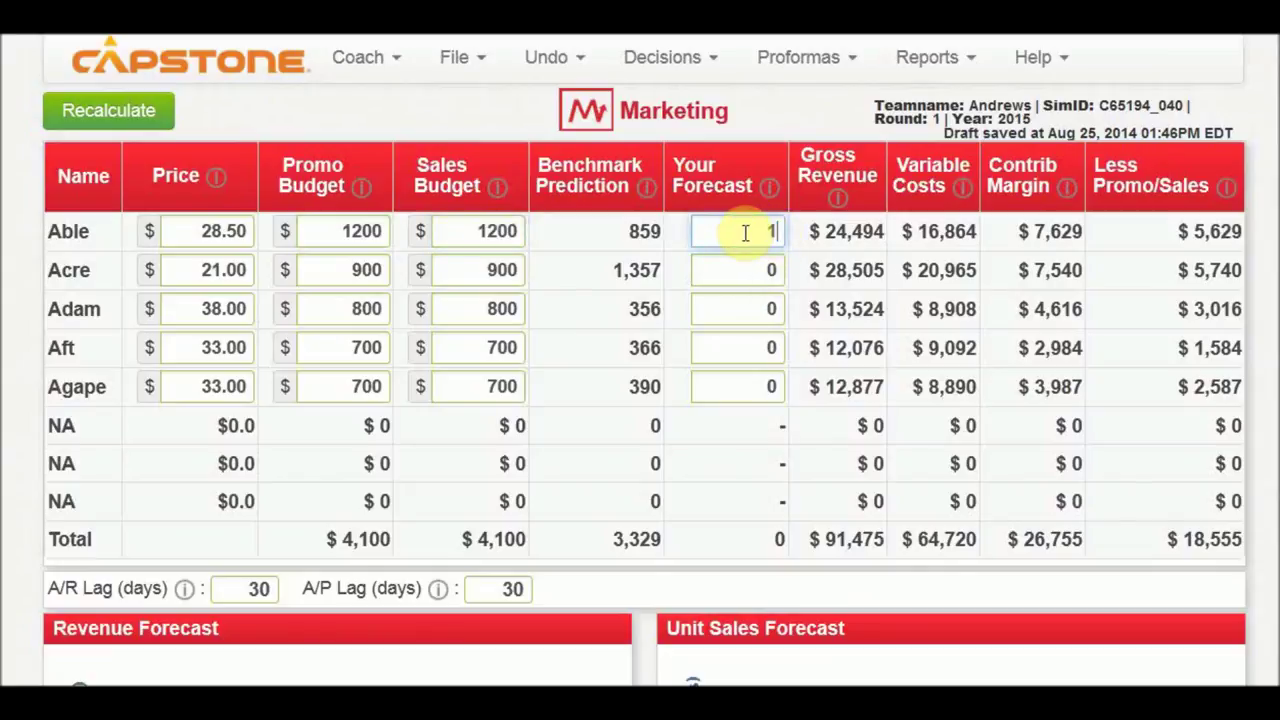
{"action": "left_click", "coordinate": [112, 128]}
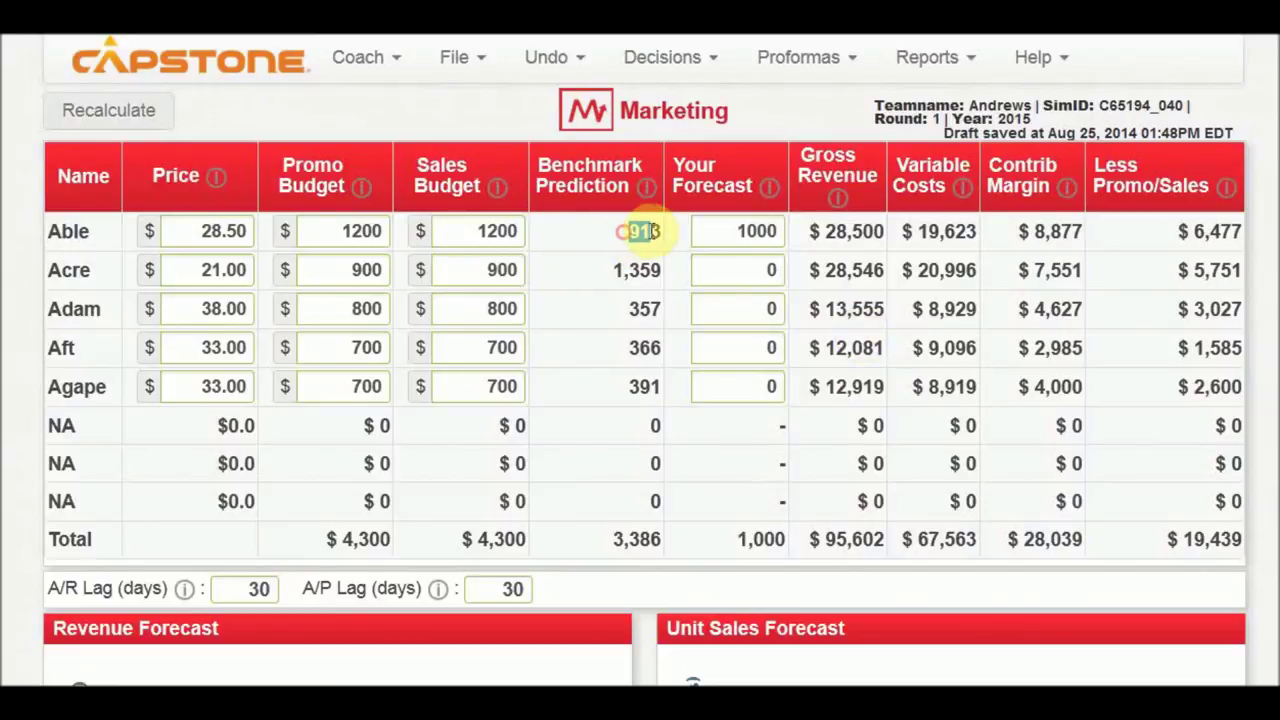
Check Able's recalculated 913-unit benchmark against its 1000-unit forecast
{"action": "left_click_drag", "start_coordinate": [645, 231], "coordinate": [660, 231]}
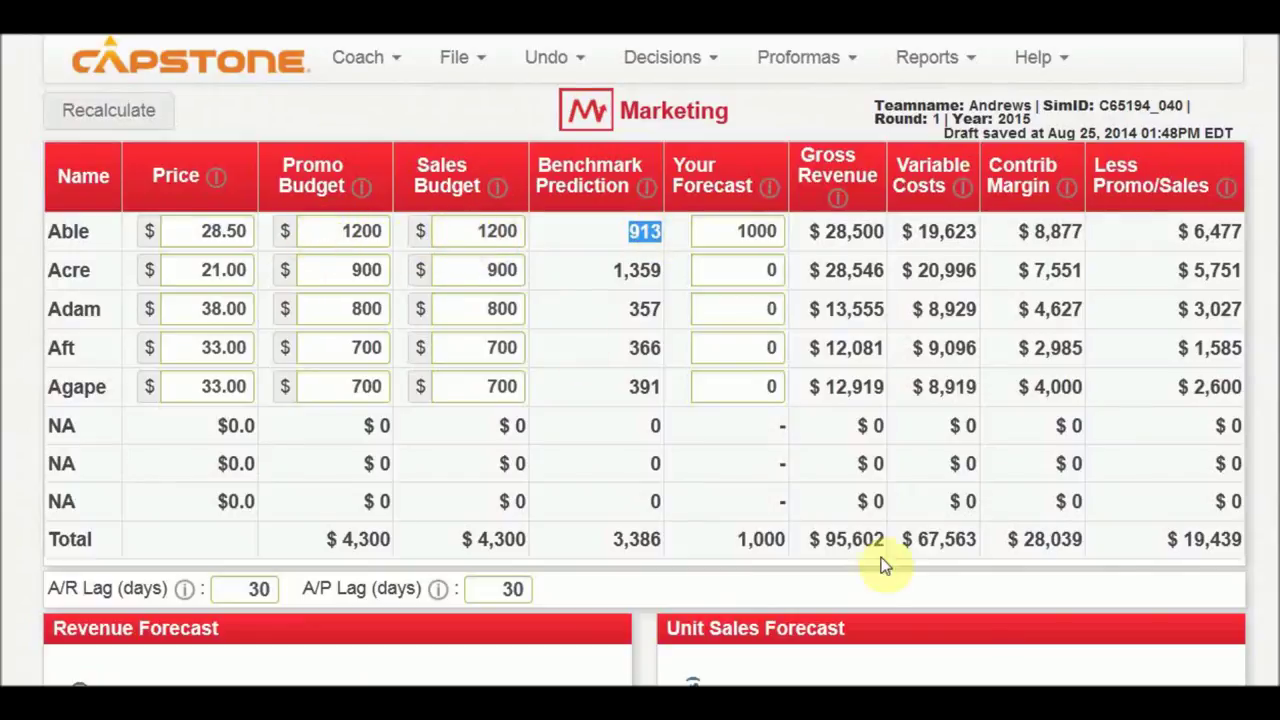
{"action": "double_click", "coordinate": [751, 231]}
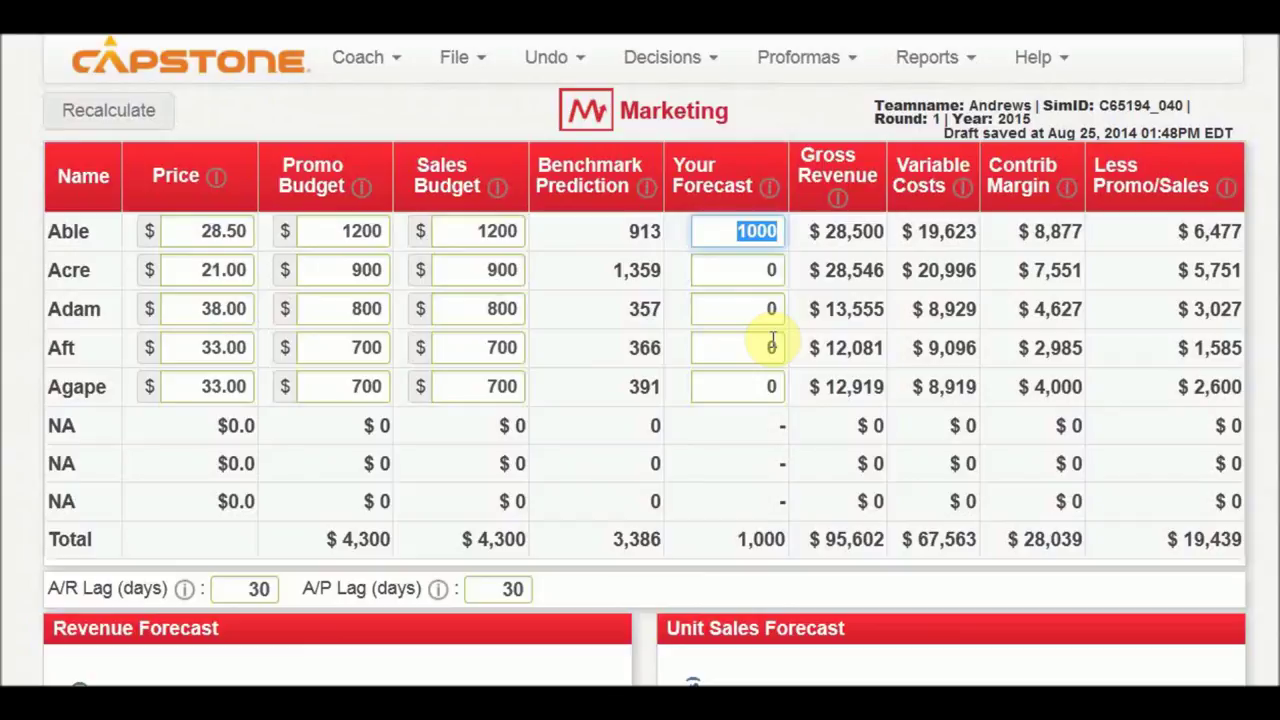
{"action": "left_click", "coordinate": [672, 58]}
{"action": "left_click", "coordinate": [658, 178]}
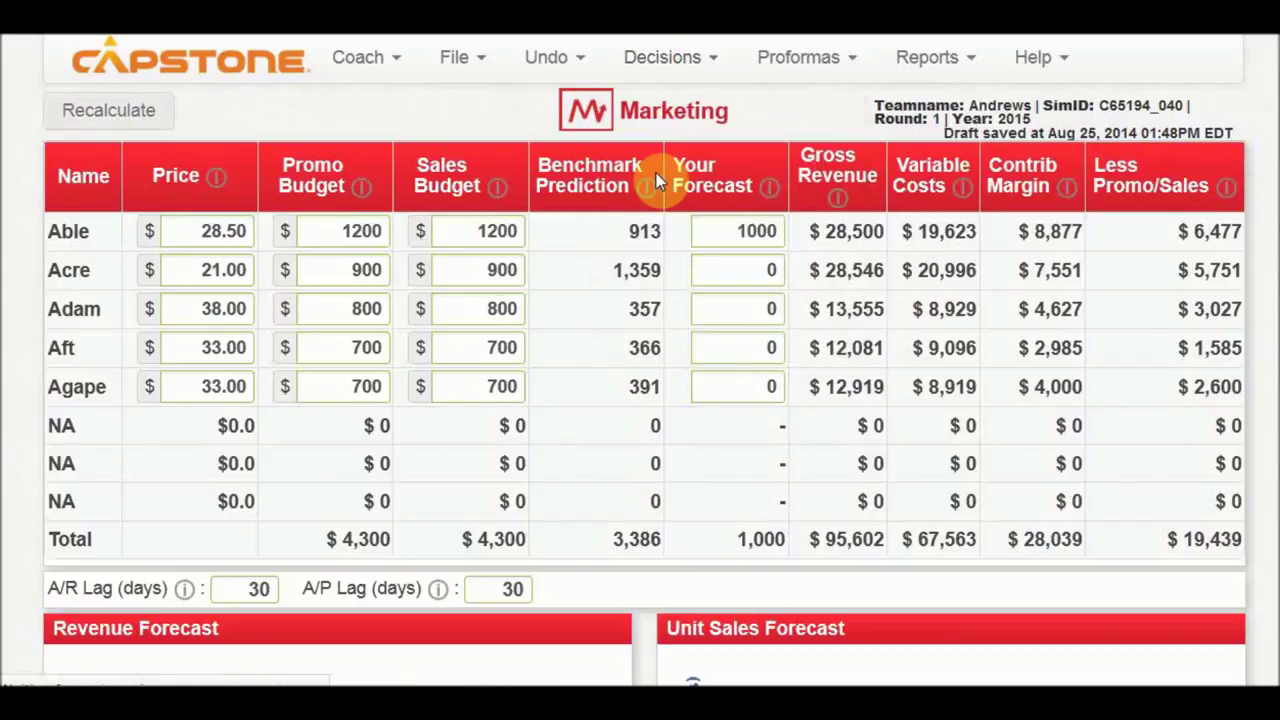